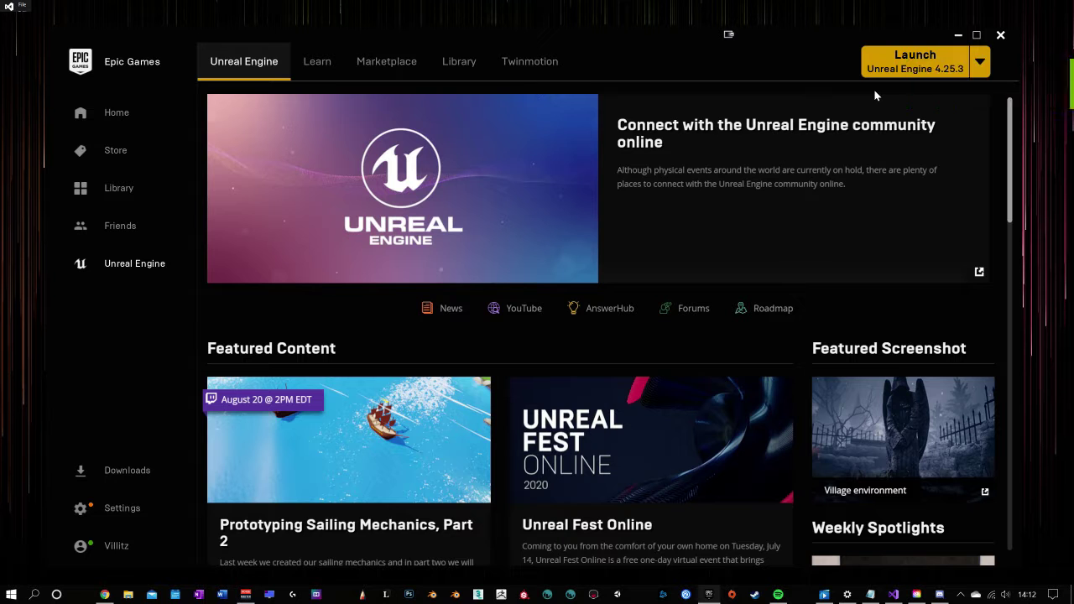
# Launch Unreal Engine 4.25.3 and start a new Games project from the First Person template.
pyautogui.click(899, 68)
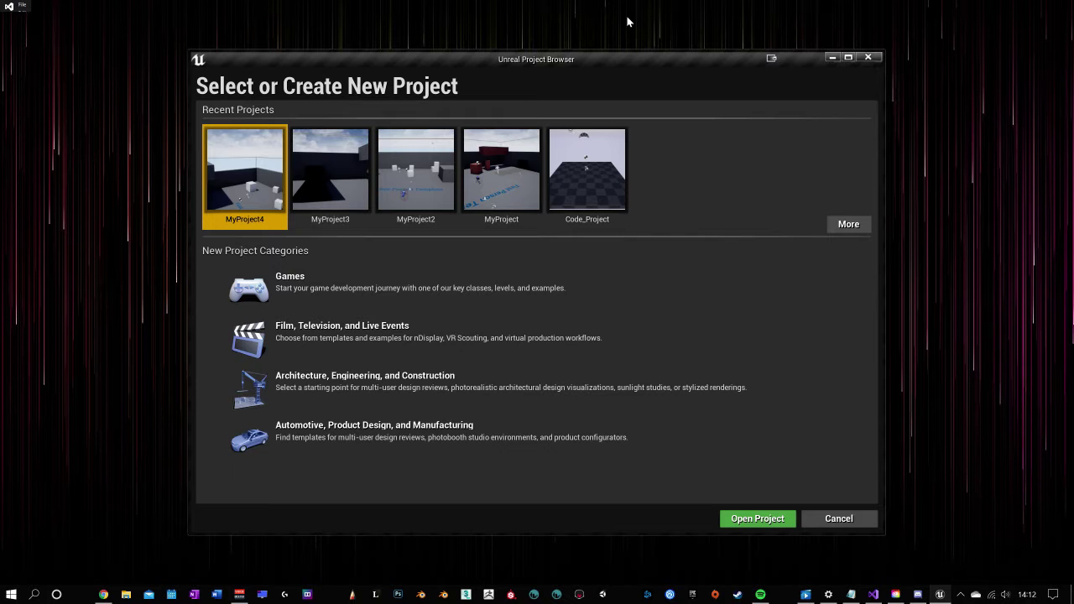
pyautogui.moveTo(574, 65); pyautogui.dragTo(562, 63)
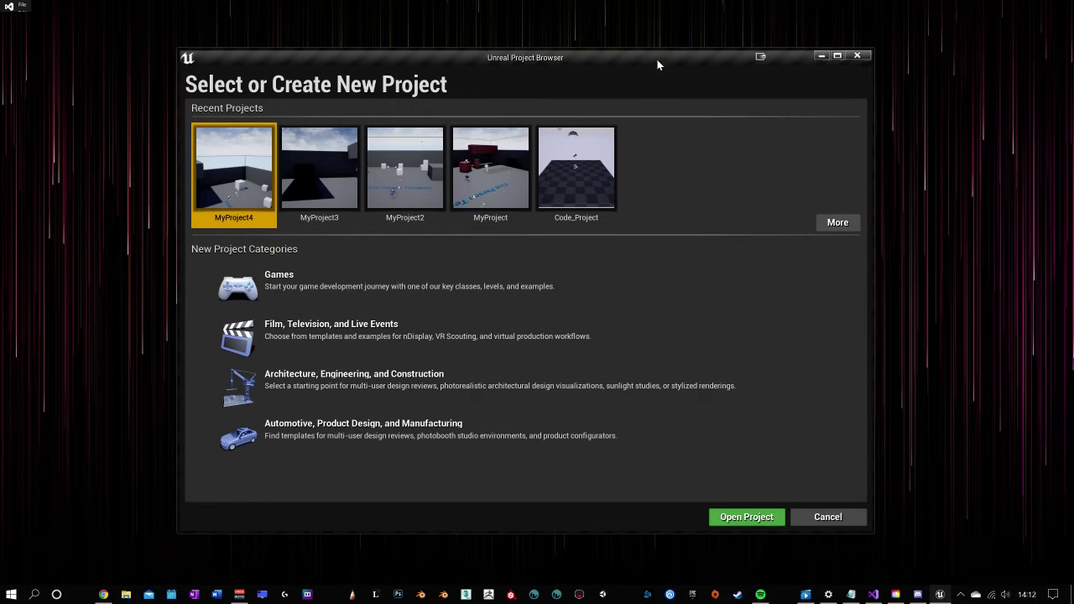
pyautogui.click(298, 287)
pyautogui.click(668, 519)
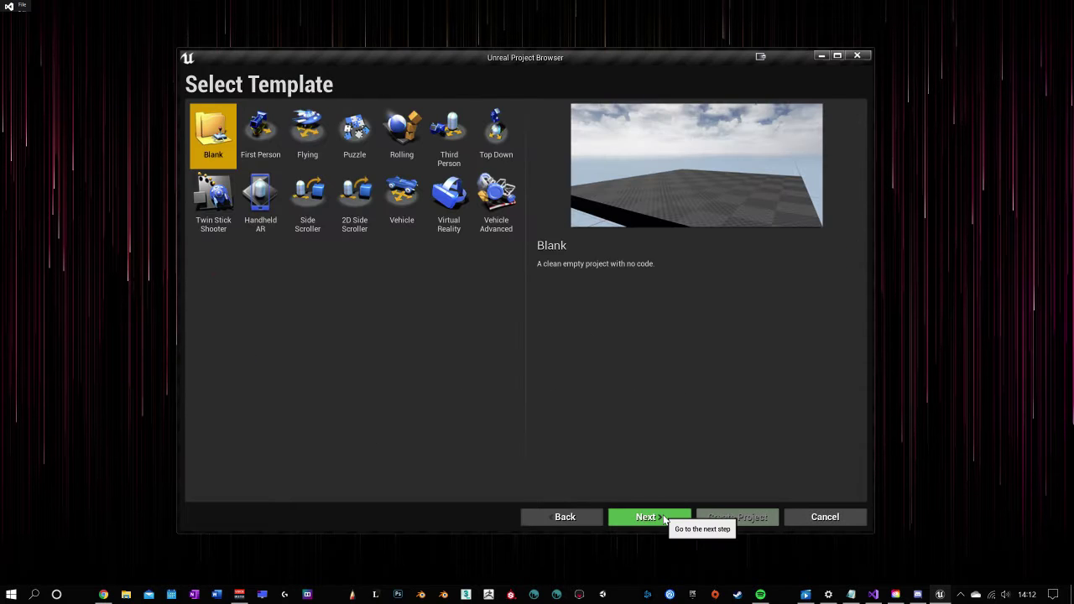
pyautogui.click(260, 132)
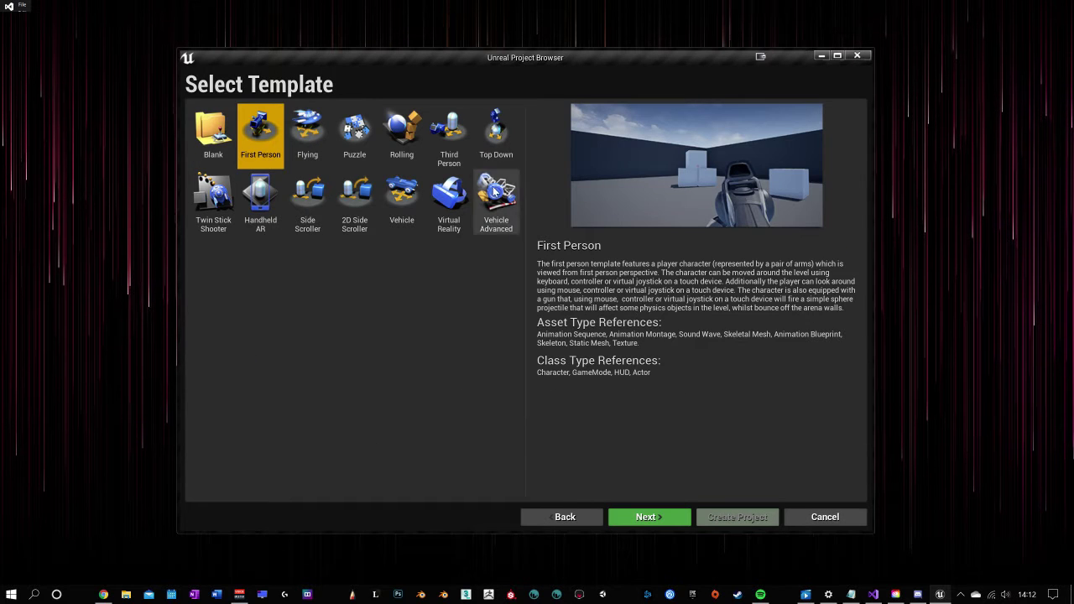
pyautogui.click(669, 518)
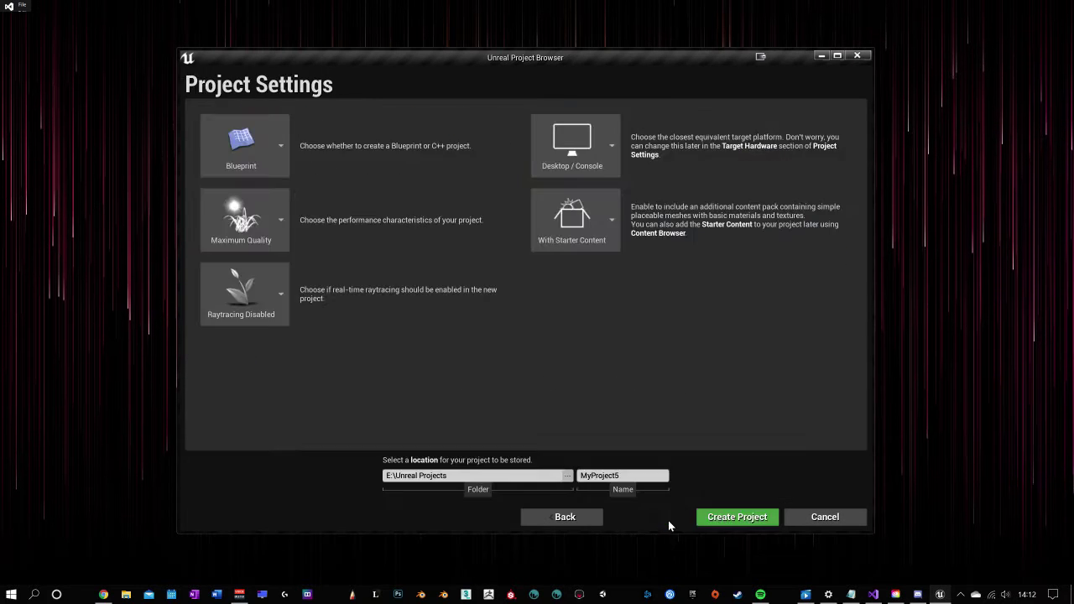
# Review the starter content and Blueprint or C++ choices for the project, keeping Blueprint with starter content.
pyautogui.click(615, 209)
pyautogui.click(616, 210)
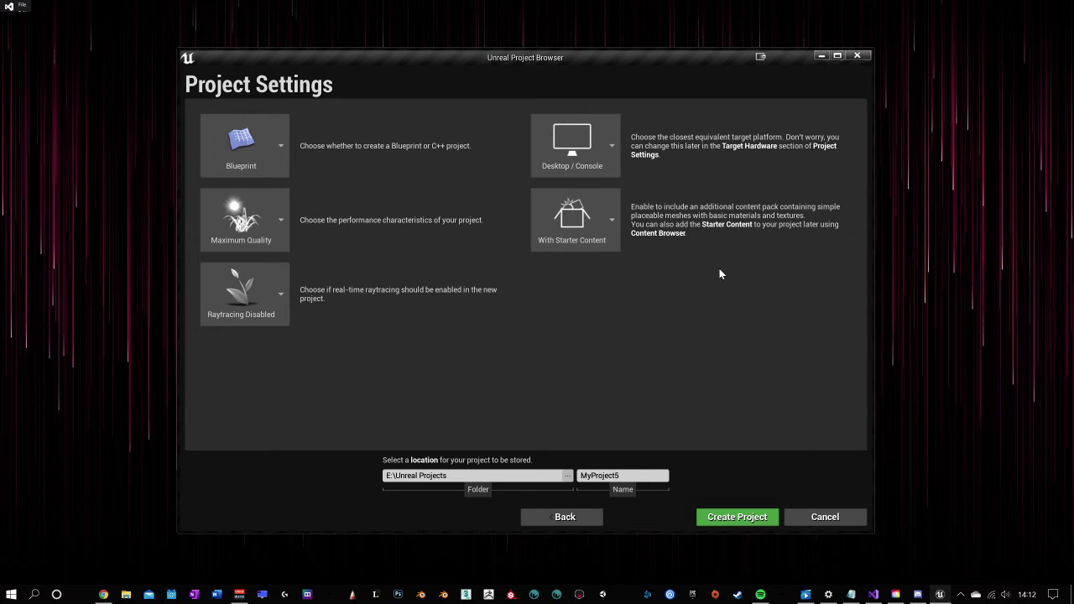
pyautogui.click(283, 147)
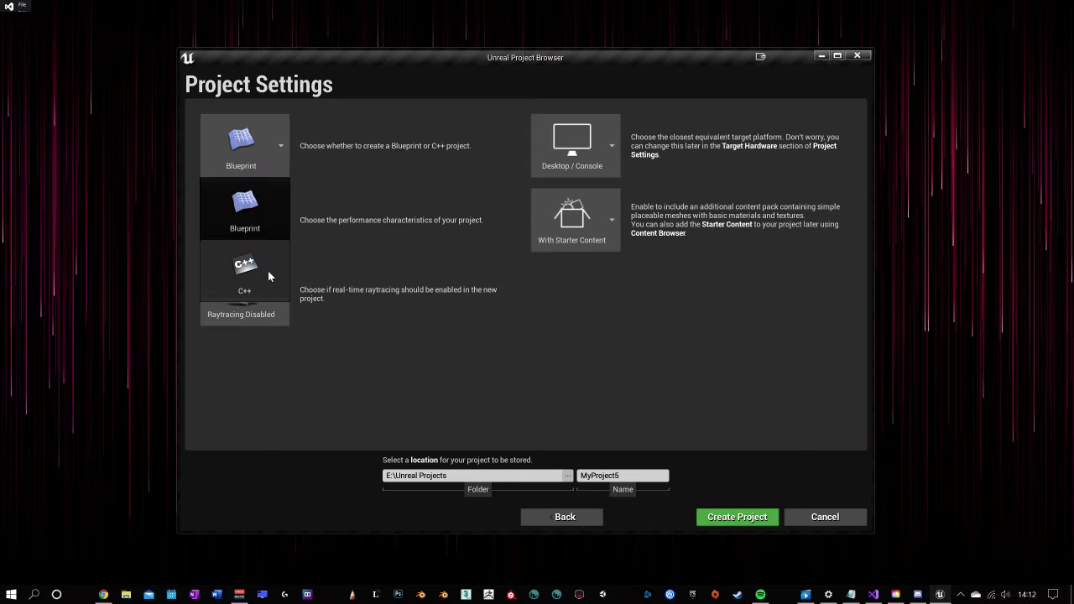
pyautogui.click(278, 201)
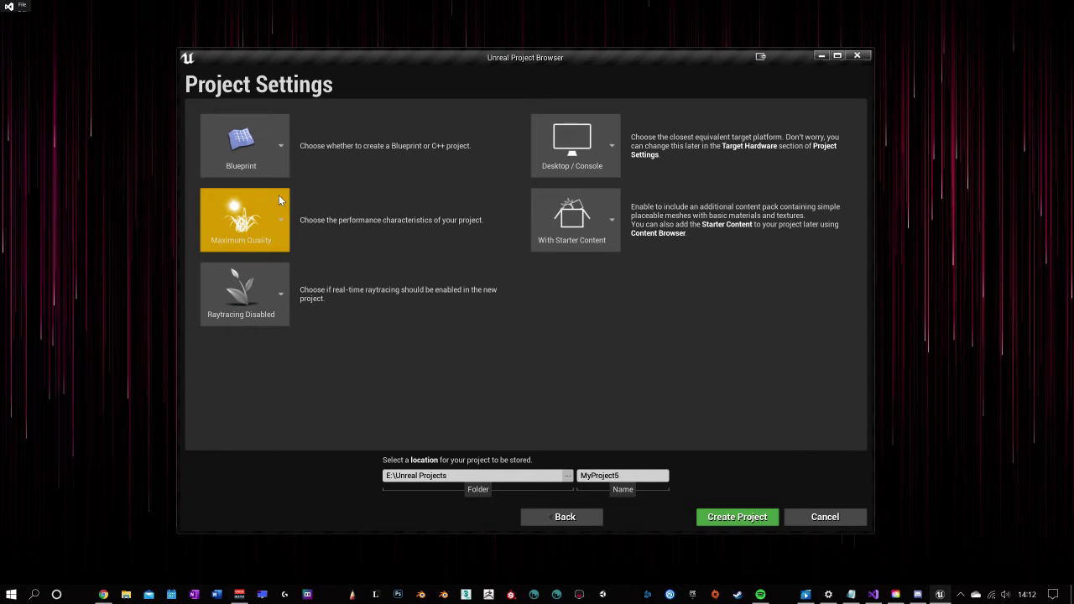
pyautogui.click(286, 149)
pyautogui.click(286, 149)
pyautogui.click(287, 149)
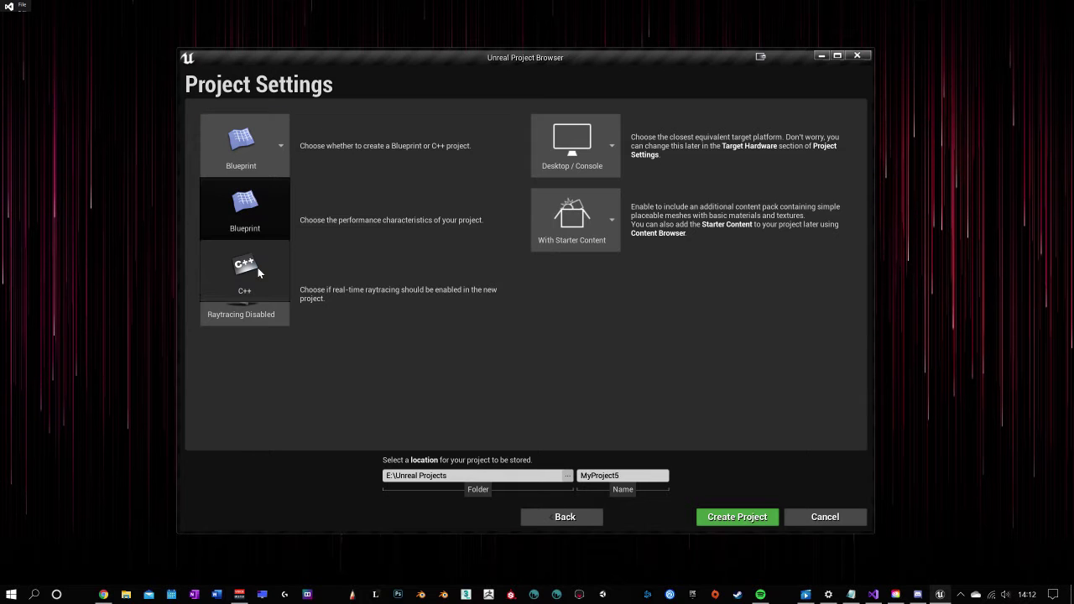
pyautogui.click(278, 143)
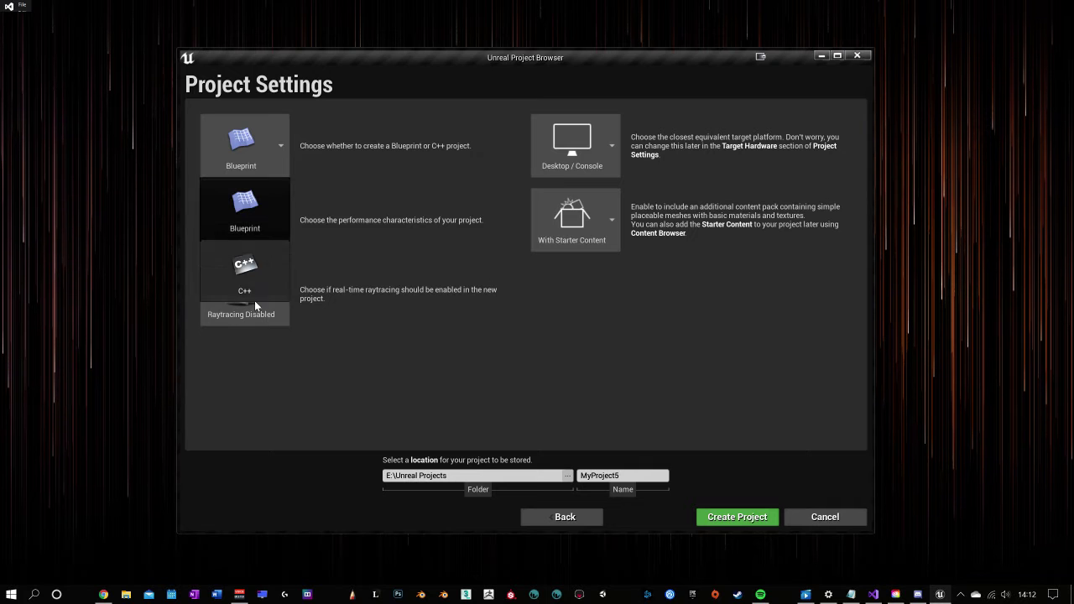
pyautogui.click(279, 147)
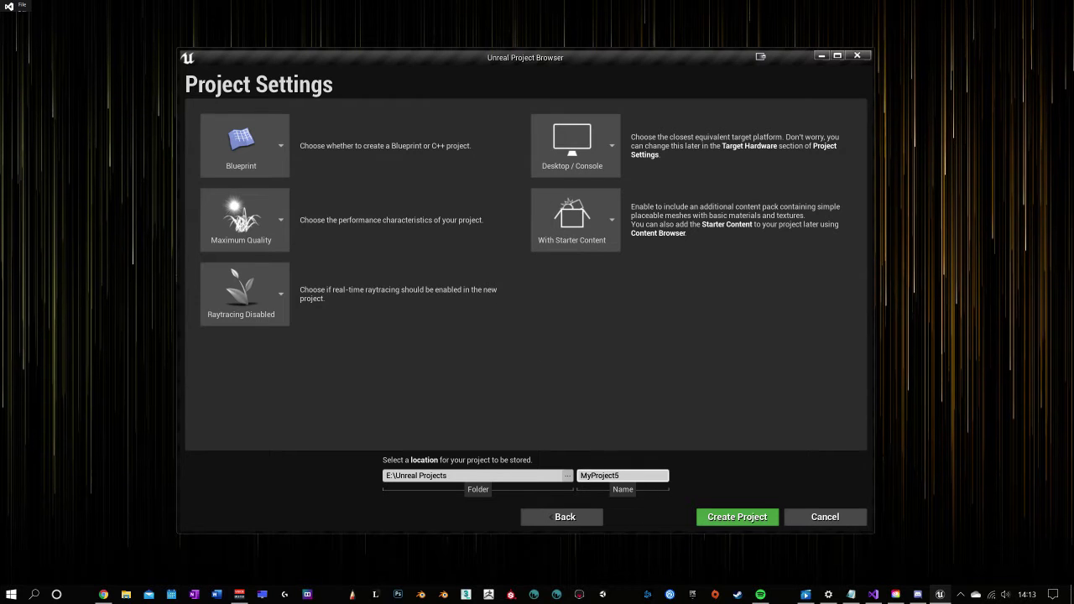
# Create the project as MyProject5 in the E:\Unreal Projects folder.
pyautogui.moveTo(620, 476); pyautogui.dragTo(542, 488)
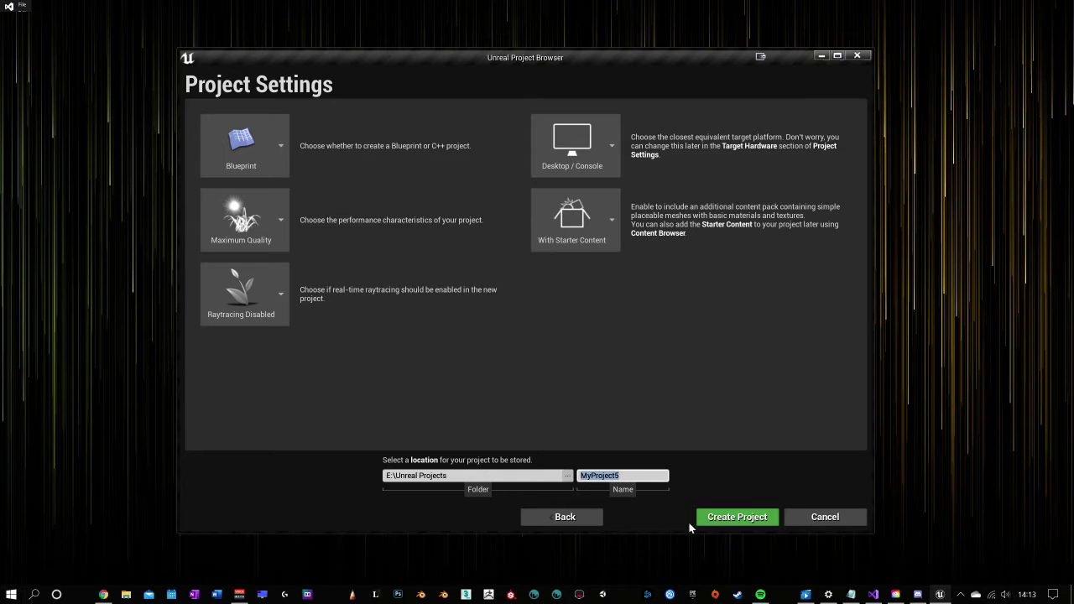
pyautogui.click(754, 521)
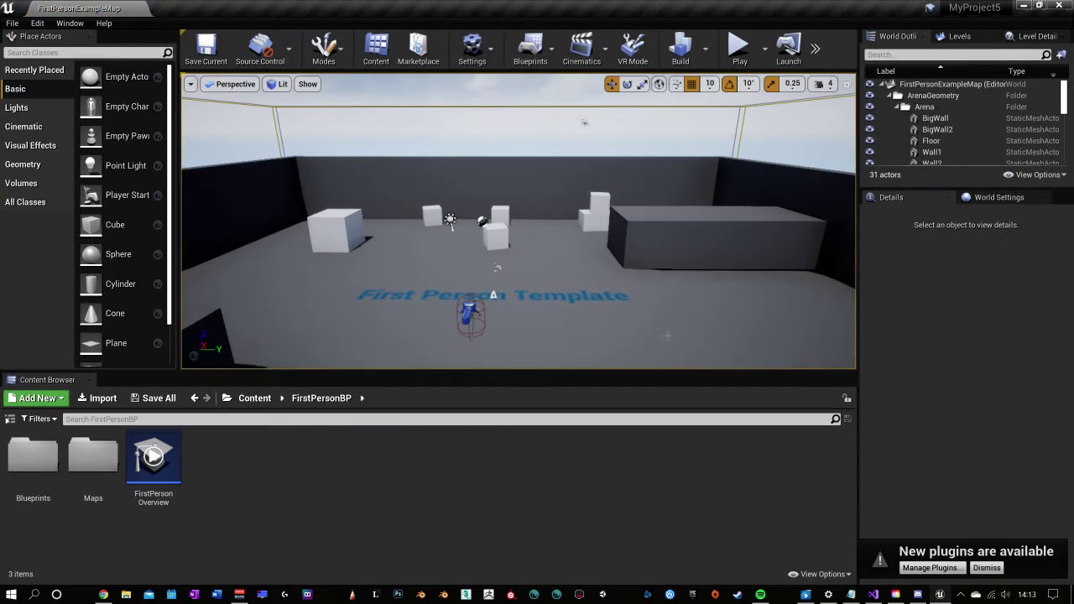
# Fly the viewport camera around the First Person arena, looking around, moving forward, and raising and lowering it.
pyautogui.moveTo(467, 210)
pyautogui.mouseDown(button='right')
pyautogui.moveTo(512, 181)
pyautogui.moveTo(688, 189)
pyautogui.moveTo(738, 93)
pyautogui.moveTo(831, 218)
pyautogui.moveTo(638, 286)
pyautogui.moveTo(512, 243)
pyautogui.moveTo(467, 210)
pyautogui.mouseUp(button='right')
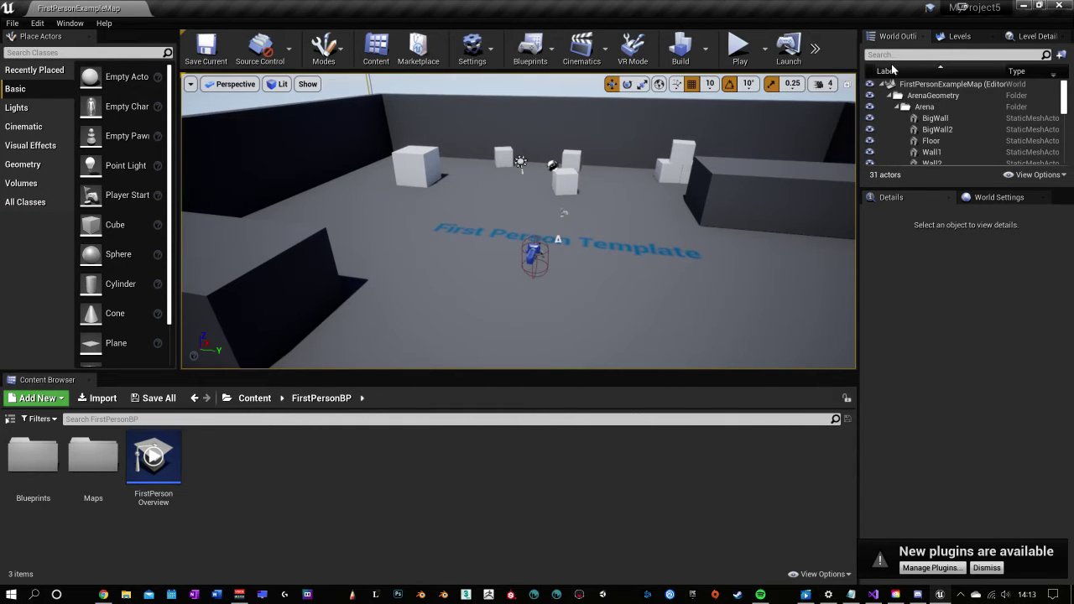
pyautogui.moveTo(503, 210); pyautogui.dragTo(571, 126, button='right')
pyautogui.press('w')
pyautogui.moveTo(470, 227); pyautogui.dragTo(537, 218, button='right')
pyautogui.press('w')
pyautogui.press('w')
pyautogui.moveTo(370, 252); pyautogui.dragTo(370, 252, button='right')
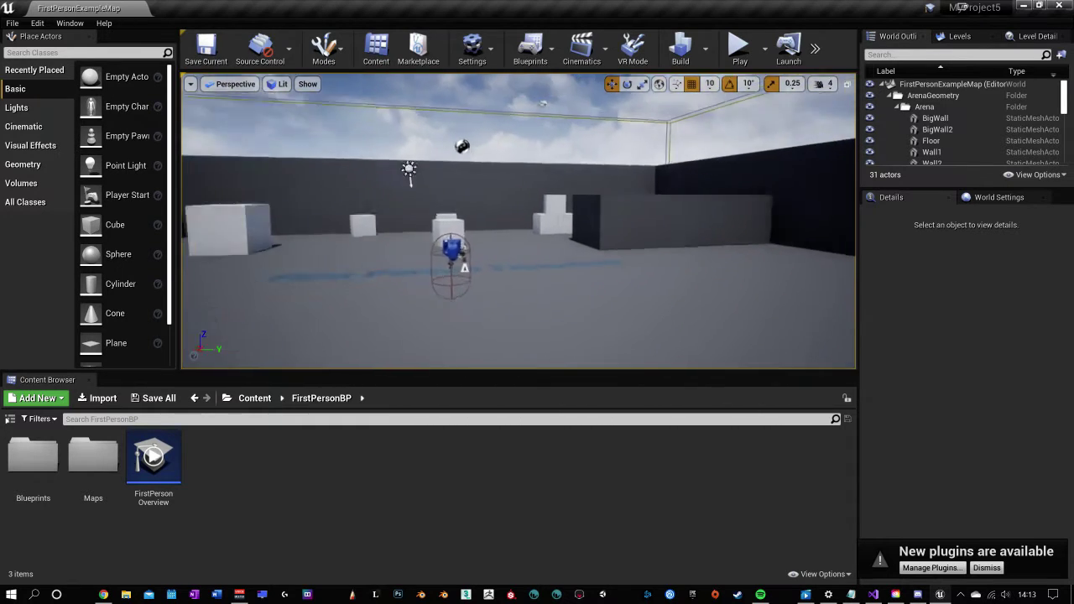
pyautogui.press('e')
pyautogui.press('q')
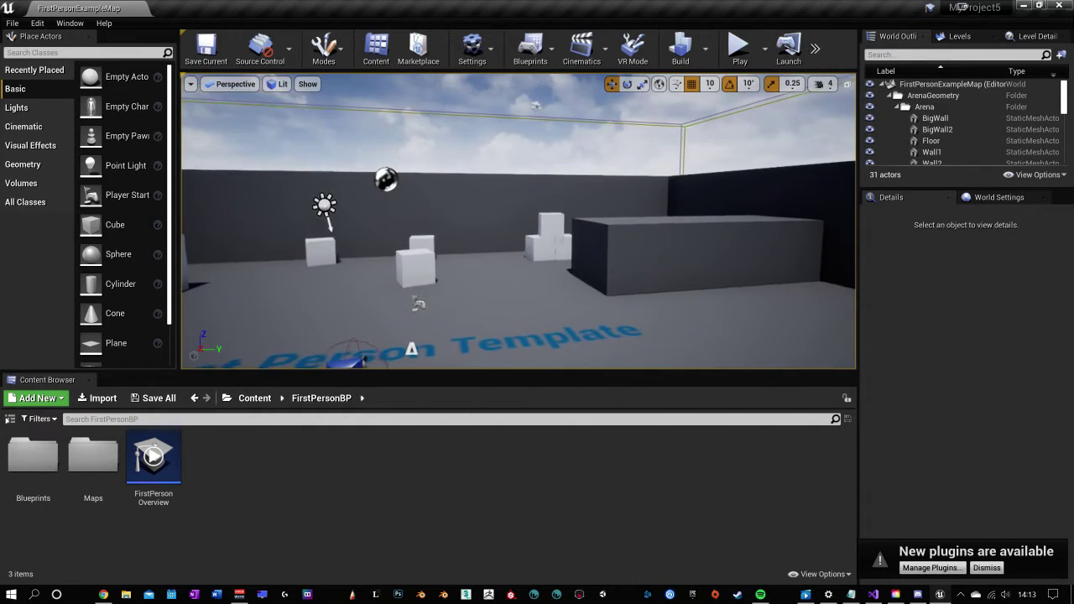
pyautogui.press('e')
pyautogui.press('q')
pyautogui.moveTo(370, 251); pyautogui.dragTo(369, 252, button='right')
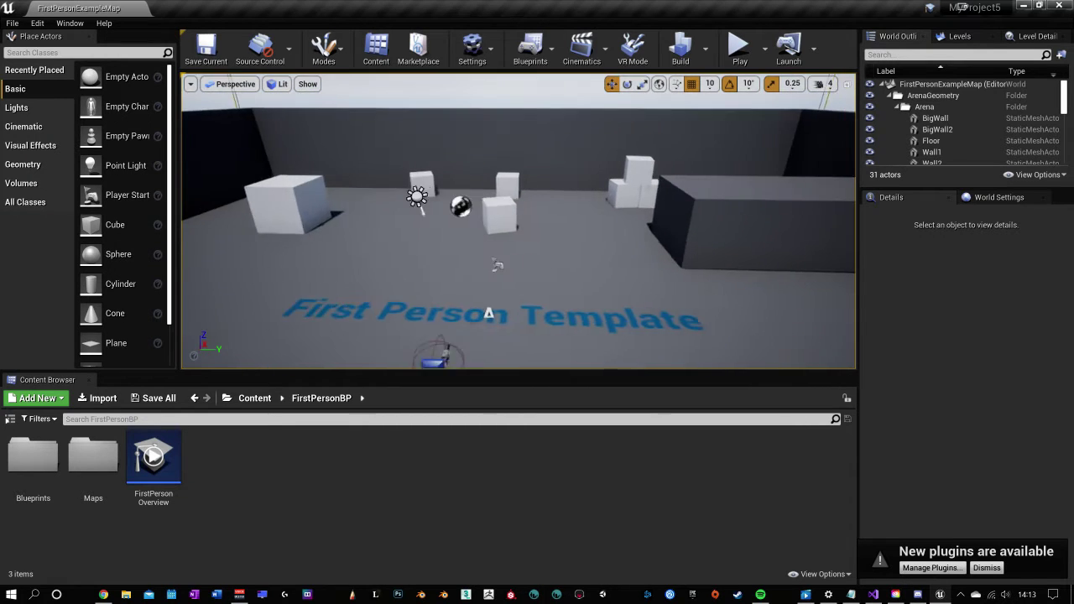
pyautogui.moveTo(370, 252); pyautogui.dragTo(369, 252, button='right')
pyautogui.press('w')
pyautogui.press('w')
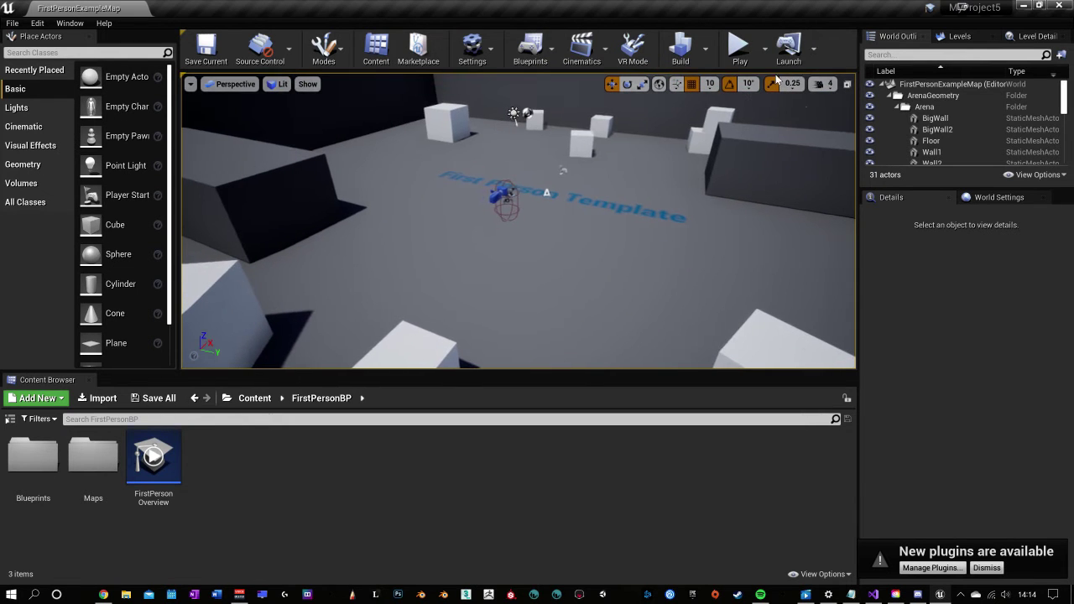
# Set the viewport camera speed to 8 and test it by flying forward and backward over the arena.
pyautogui.click(822, 84)
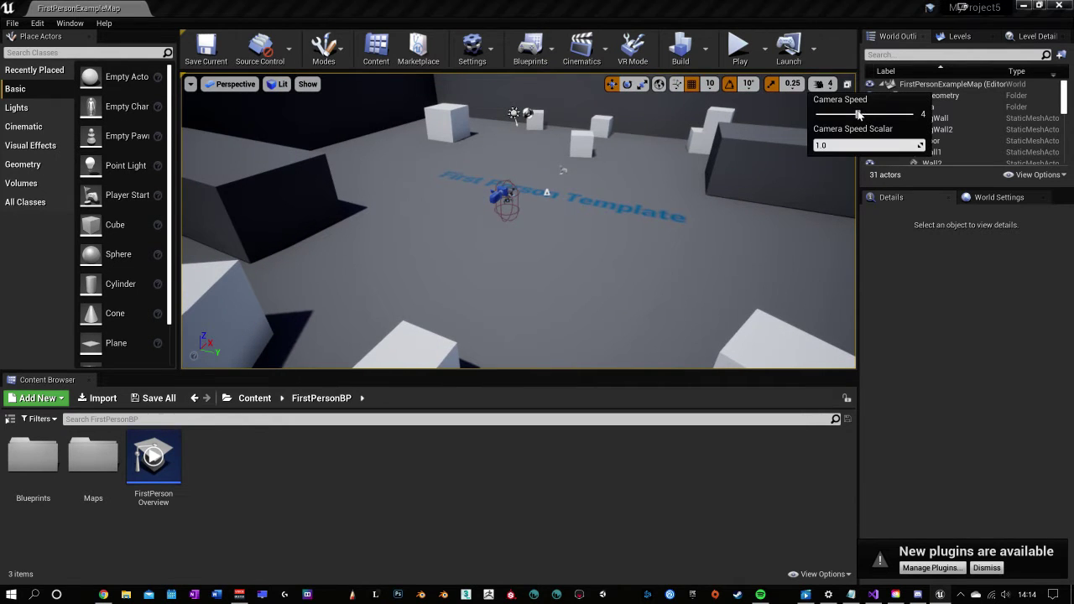
pyautogui.moveTo(858, 115); pyautogui.dragTo(932, 115)
pyautogui.press('s')
pyautogui.moveTo(529, 229); pyautogui.dragTo(529, 228, button='right')
pyautogui.press('w')
pyautogui.press('s')
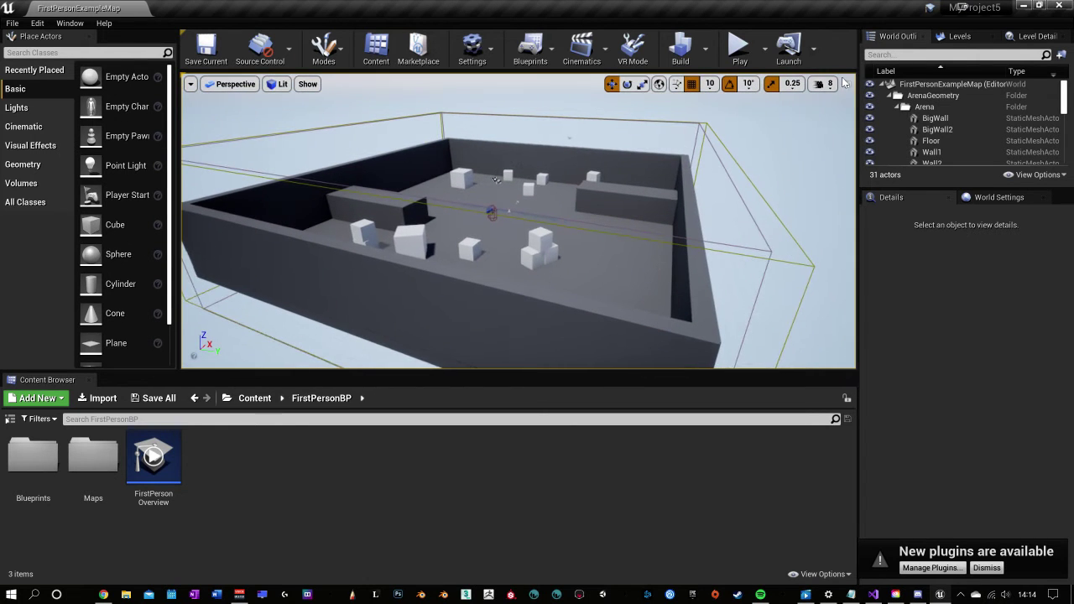
# Set the camera speed scalar to 128 and test it by flying away from and towards the arena.
pyautogui.click(840, 84)
pyautogui.click(860, 145)
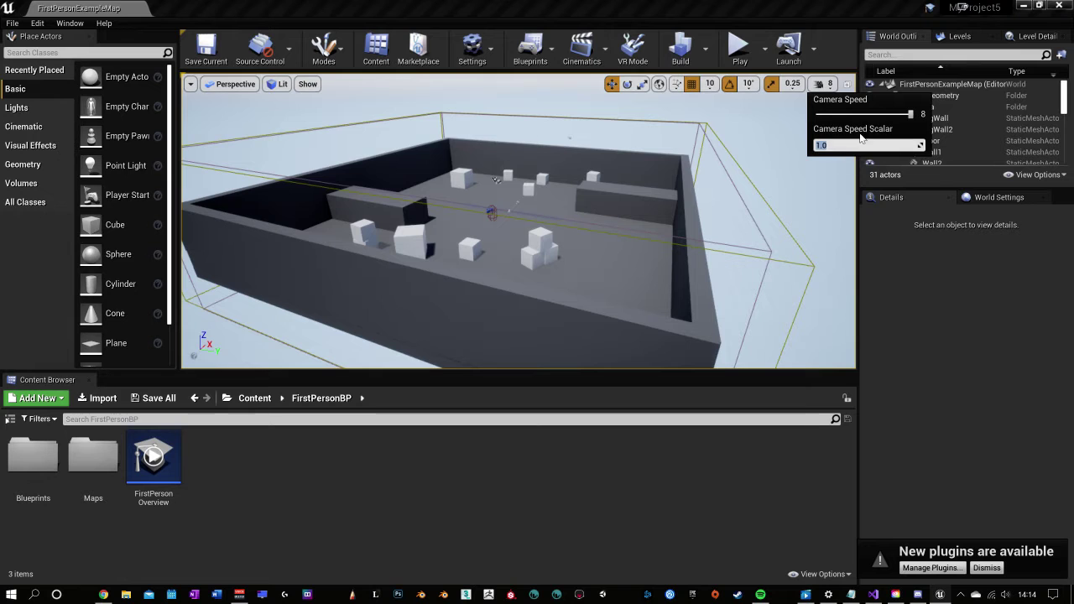
pyautogui.moveTo(861, 145); pyautogui.dragTo(926, 144)
pyautogui.moveTo(529, 228); pyautogui.dragTo(558, 252, button='right')
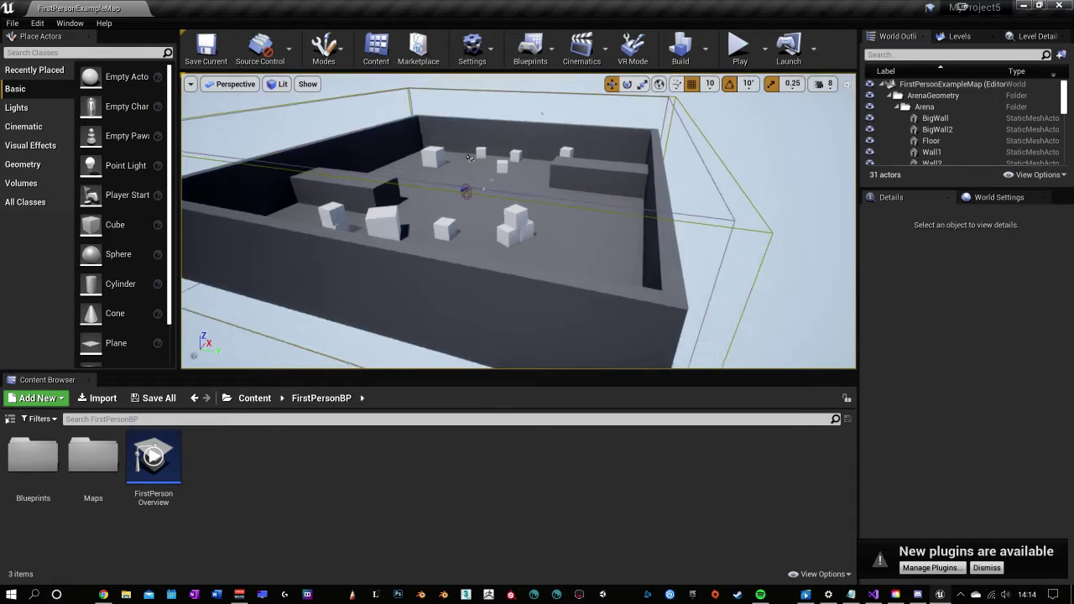
pyautogui.press('s')
pyautogui.moveTo(470, 158); pyautogui.dragTo(453, 149, button='right')
pyautogui.press('w')
pyautogui.press('s')
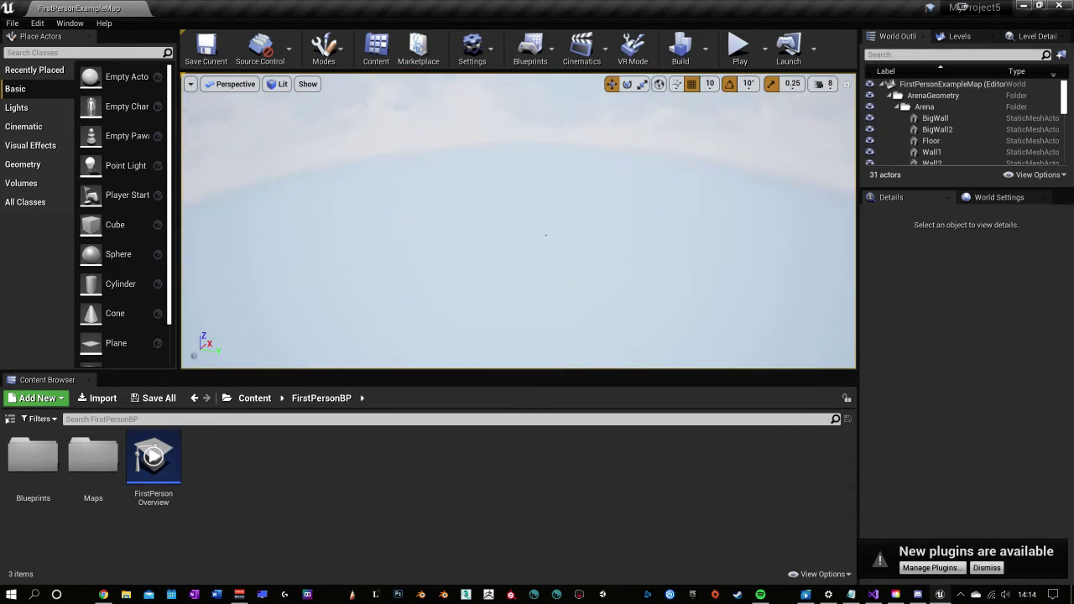
pyautogui.moveTo(471, 86); pyautogui.dragTo(475, 82, button='right')
# Set the viewport camera speed to 4 and the camera speed scalar to 1.
pyautogui.click(820, 84)
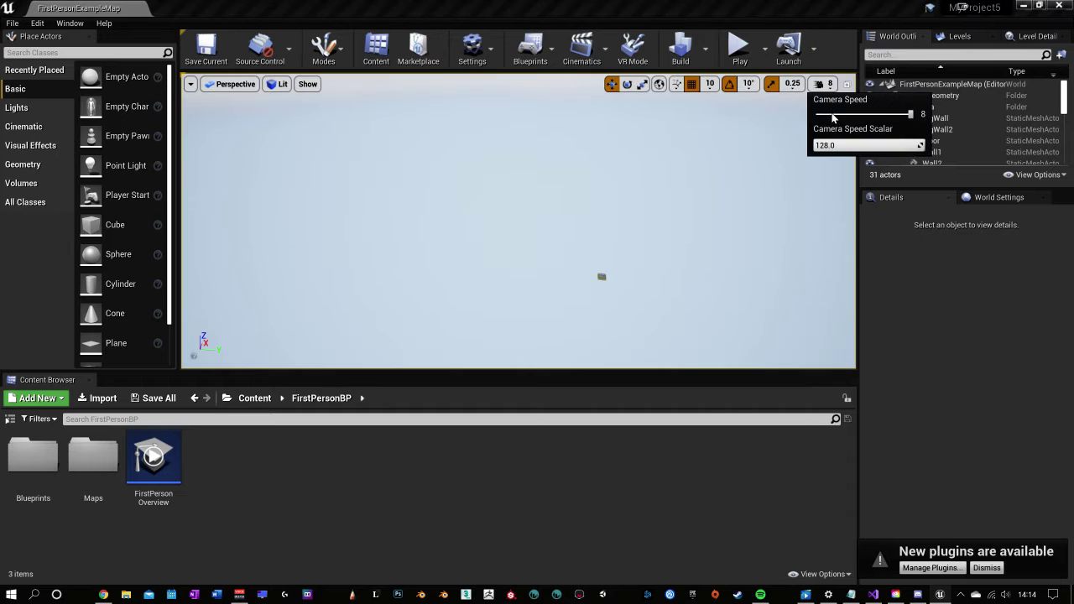
pyautogui.moveTo(872, 119); pyautogui.dragTo(861, 115)
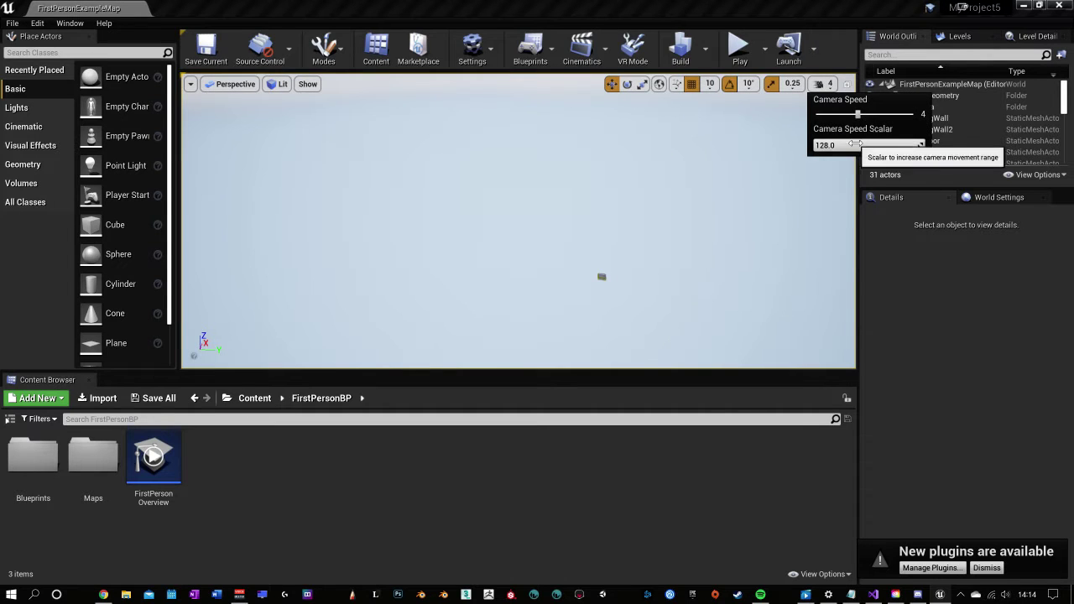
pyautogui.click(864, 145)
pyautogui.write('1')
pyautogui.press('Return')
pyautogui.moveTo(615, 286); pyautogui.dragTo(635, 269, button='right')
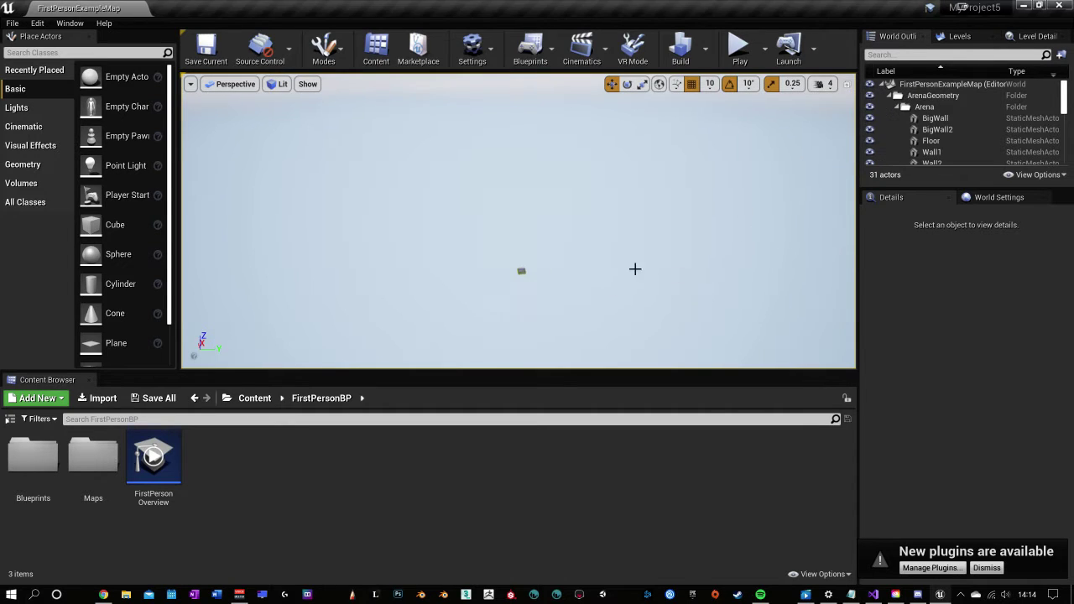
# Select the BigWall actor and focus the viewport on it.
pyautogui.click(935, 119)
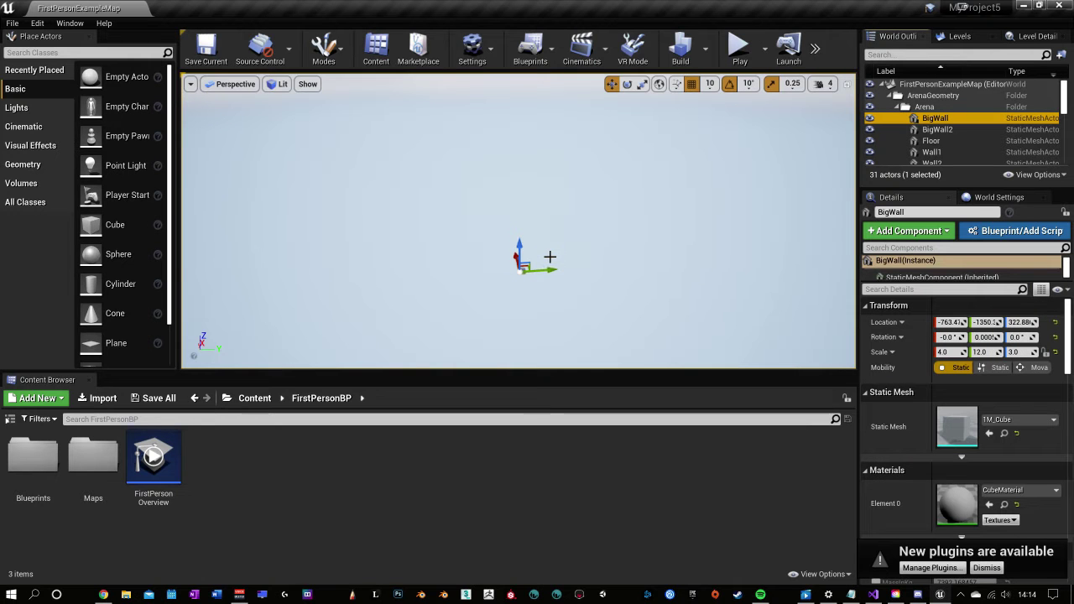
pyautogui.press('f')
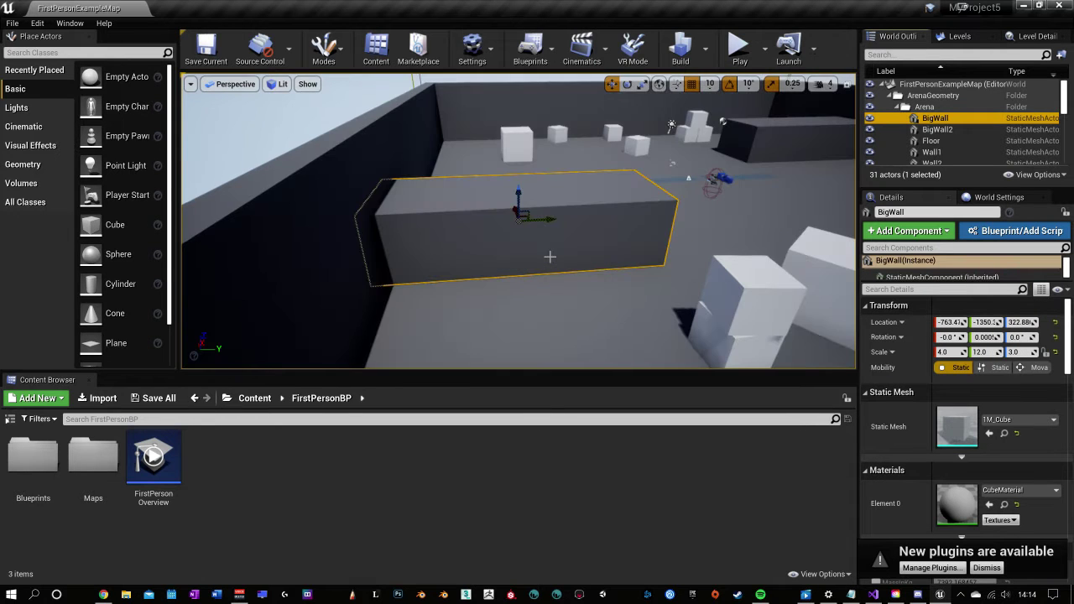
# Select the small white cube EditorCube21 in the arena, focus the view on it and orbit around it.
pyautogui.moveTo(549, 257); pyautogui.dragTo(483, 248, button='right')
pyautogui.click(467, 239)
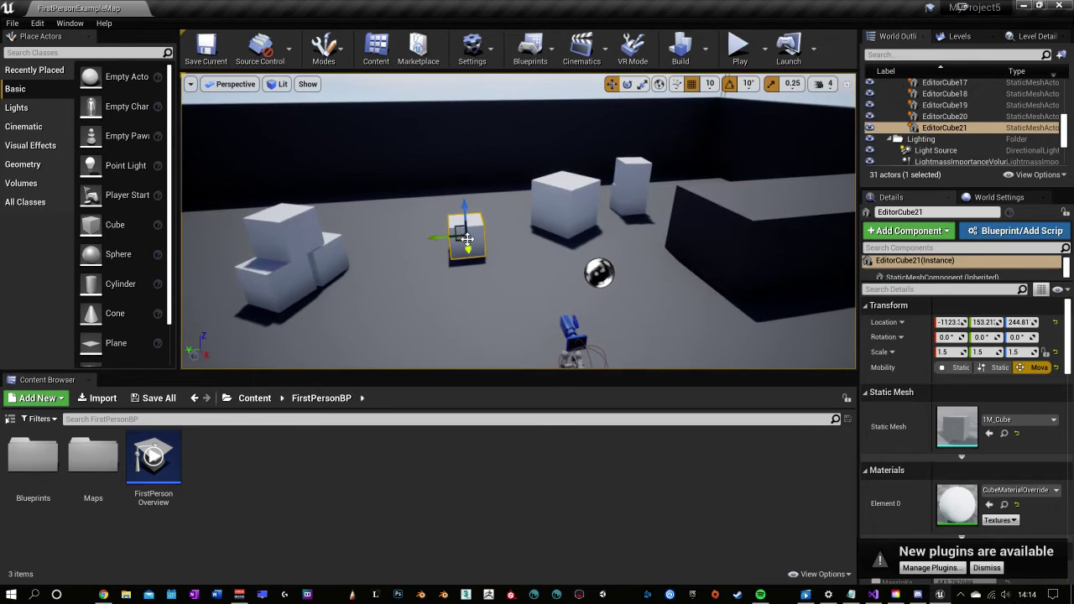
pyautogui.press('f')
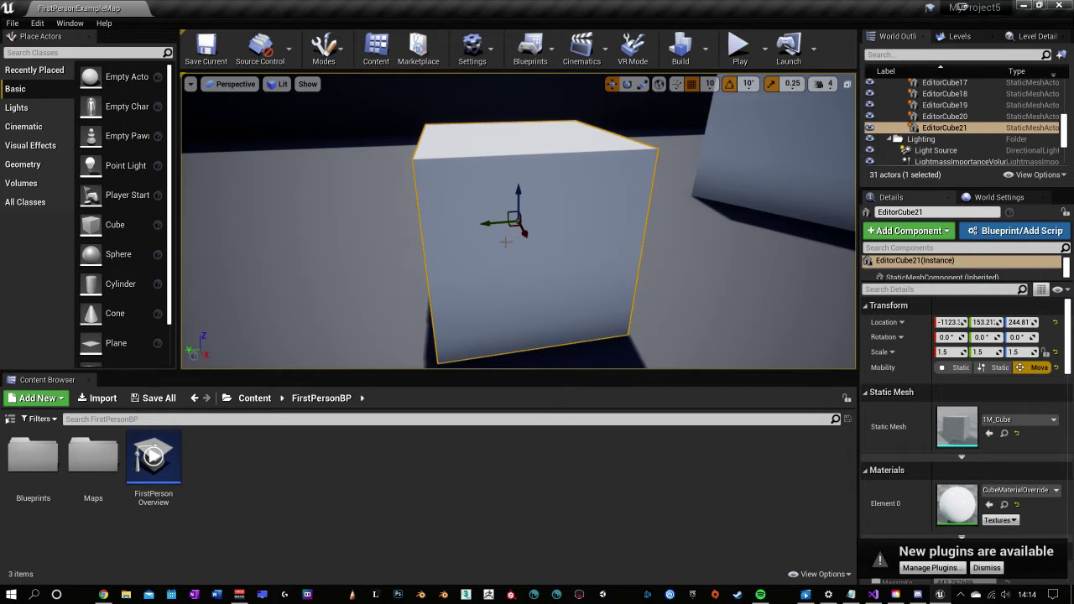
pyautogui.keyDown('alt'); pyautogui.moveTo(450, 232); pyautogui.dragTo(206, 268); pyautogui.keyUp('alt')
pyautogui.scroll(-4, 517, 219)
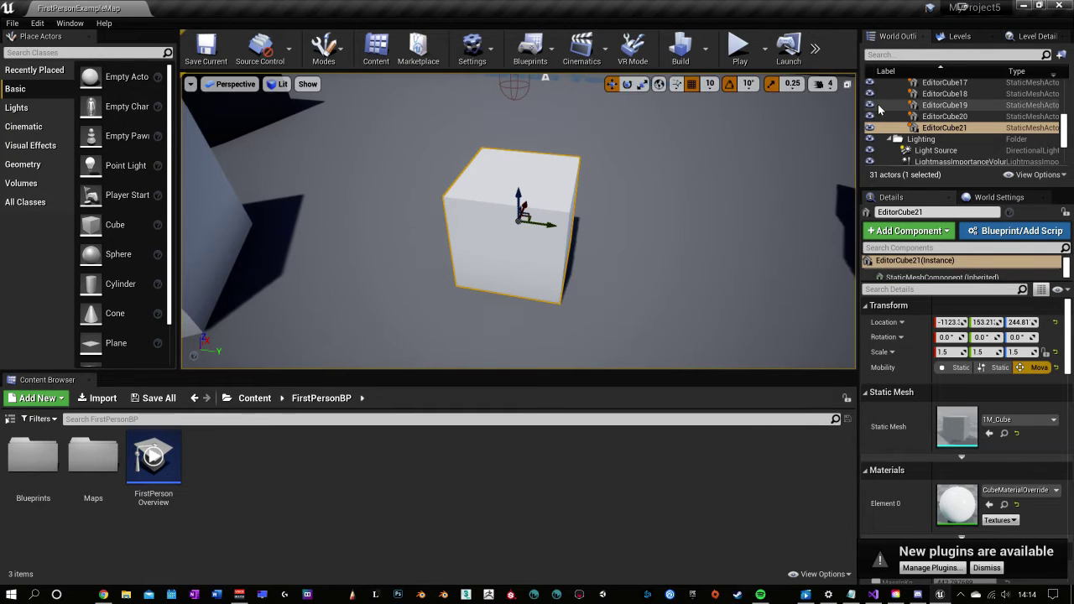
pyautogui.scroll(8, 969, 141)
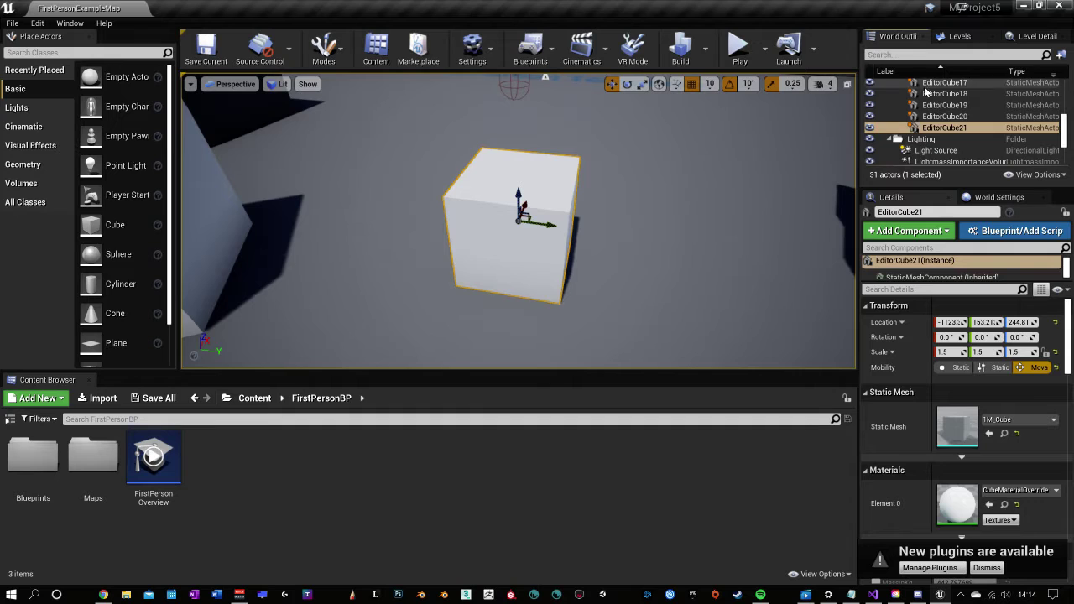
pyautogui.scroll(-8, 968, 141)
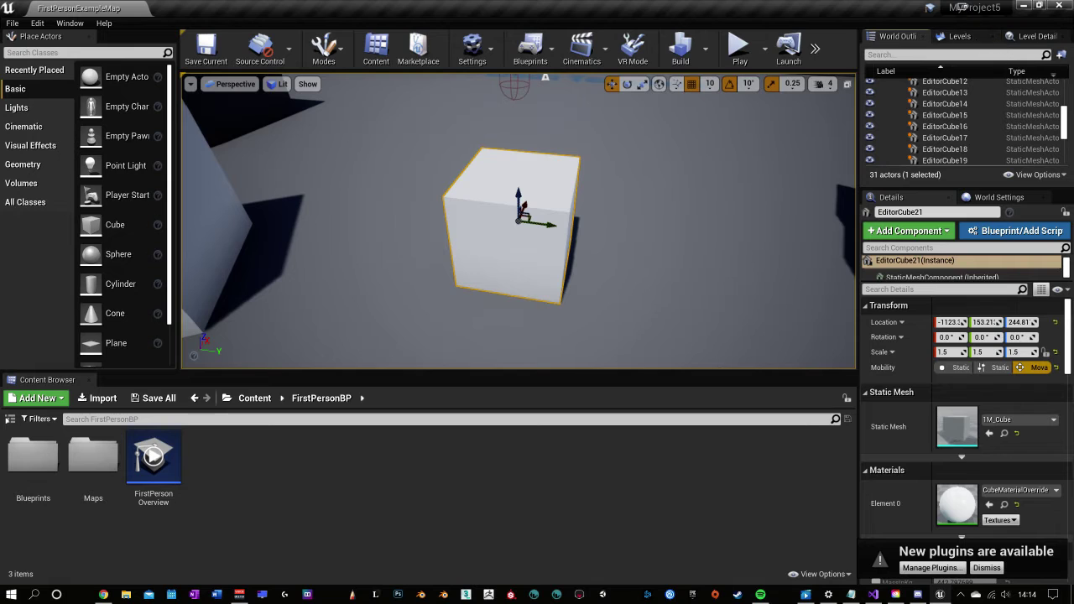
# Bring up the Levels panel and undock it as a floating window over the viewport.
pyautogui.click(56, 25)
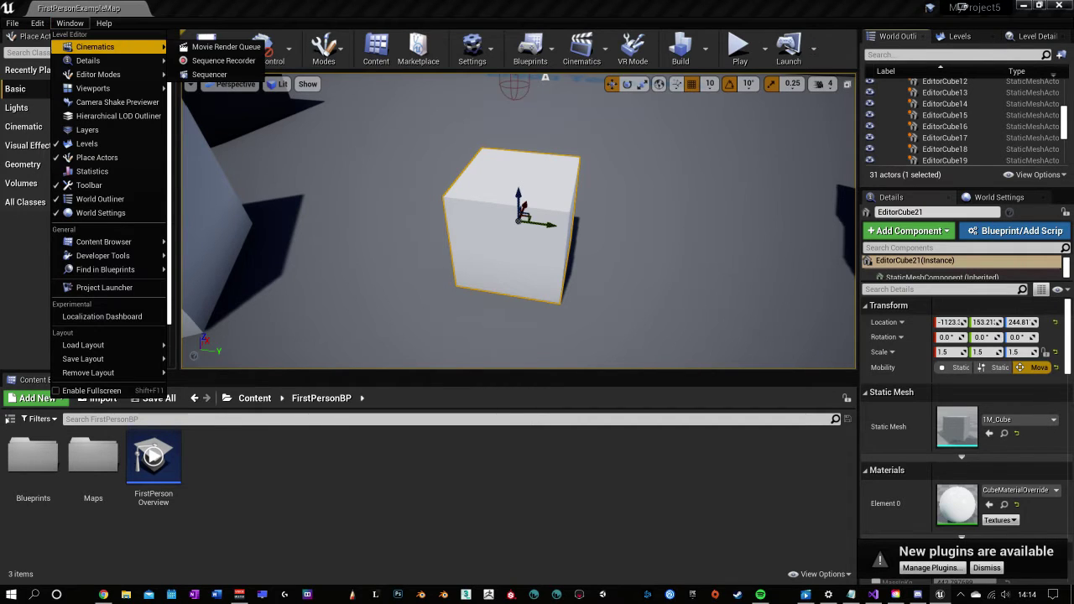
pyautogui.click(86, 144)
pyautogui.moveTo(960, 37); pyautogui.dragTo(487, 220)
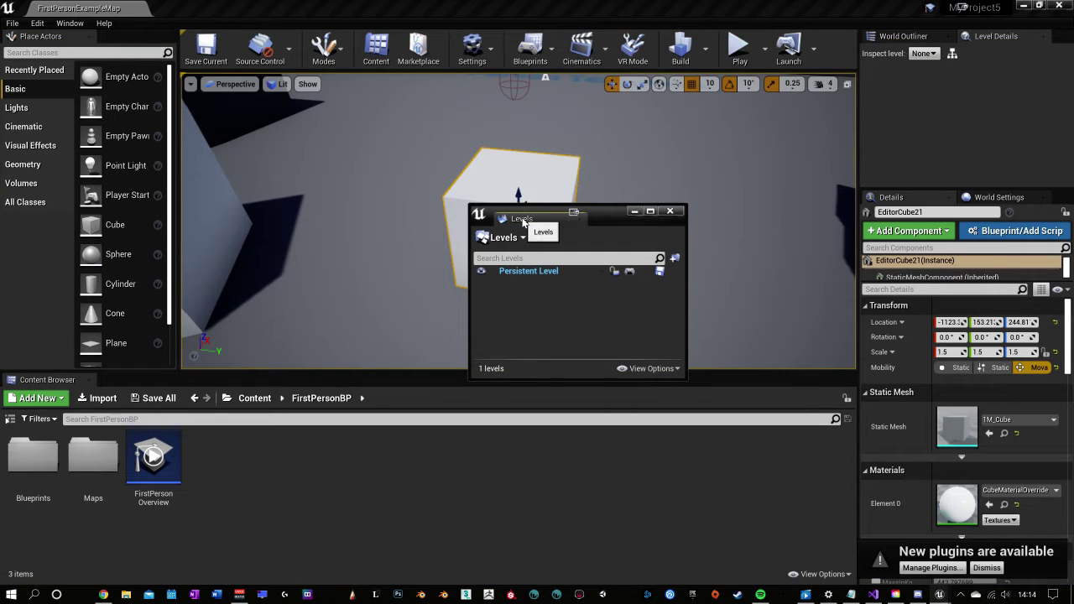
# Dock the Levels panel as a tab between the World Outliner and Level Details.
pyautogui.moveTo(523, 220); pyautogui.dragTo(896, 40)
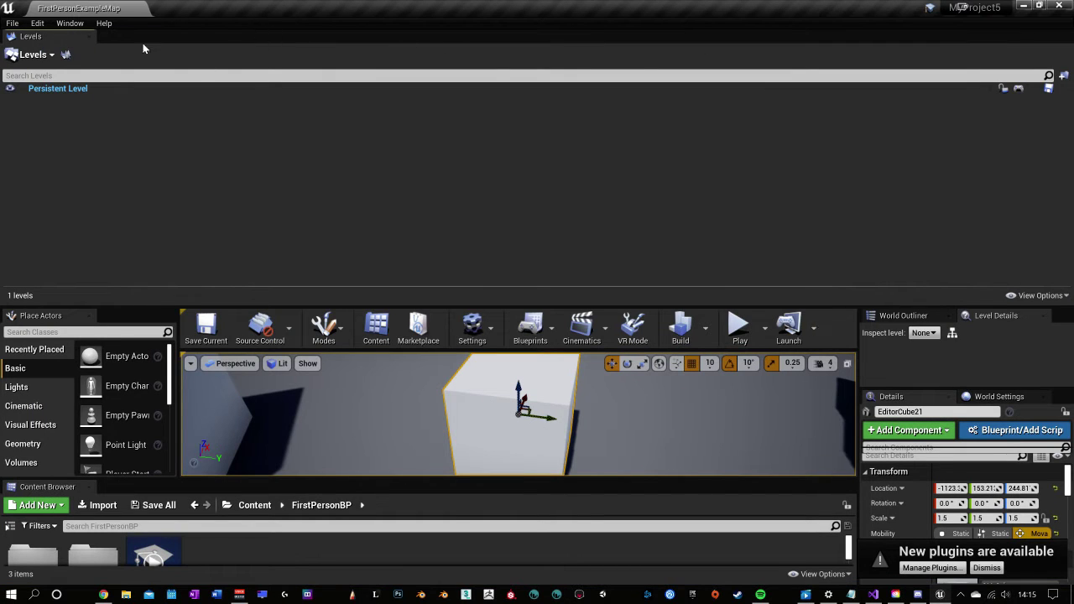
pyautogui.moveTo(46, 42); pyautogui.dragTo(877, 44)
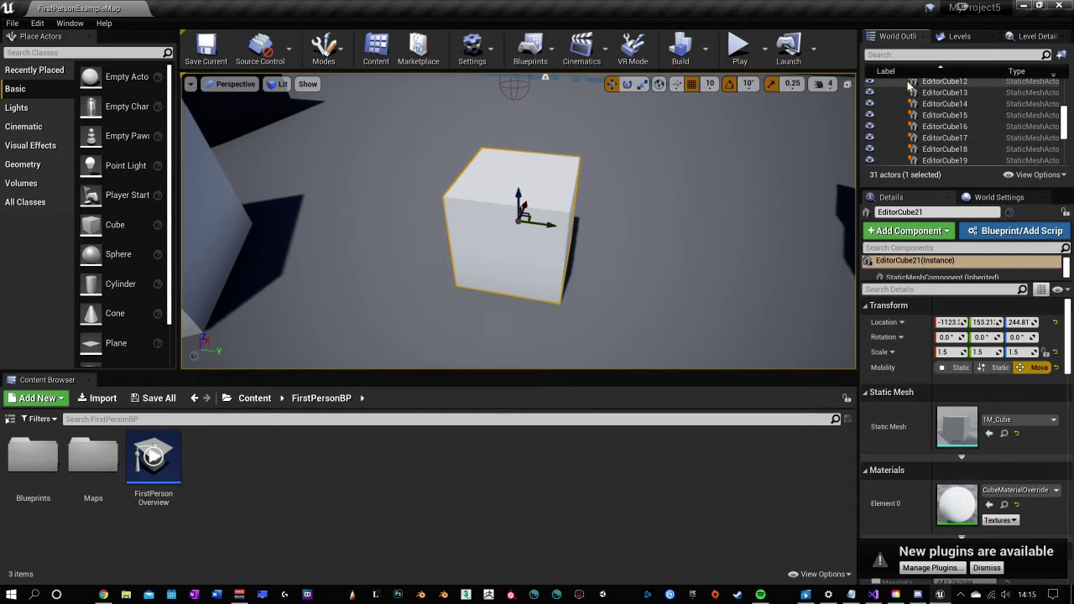
# Select the BigWall actor in the World Outliner, focus the viewport on it and turn the view around it.
pyautogui.scroll(6, 909, 87)
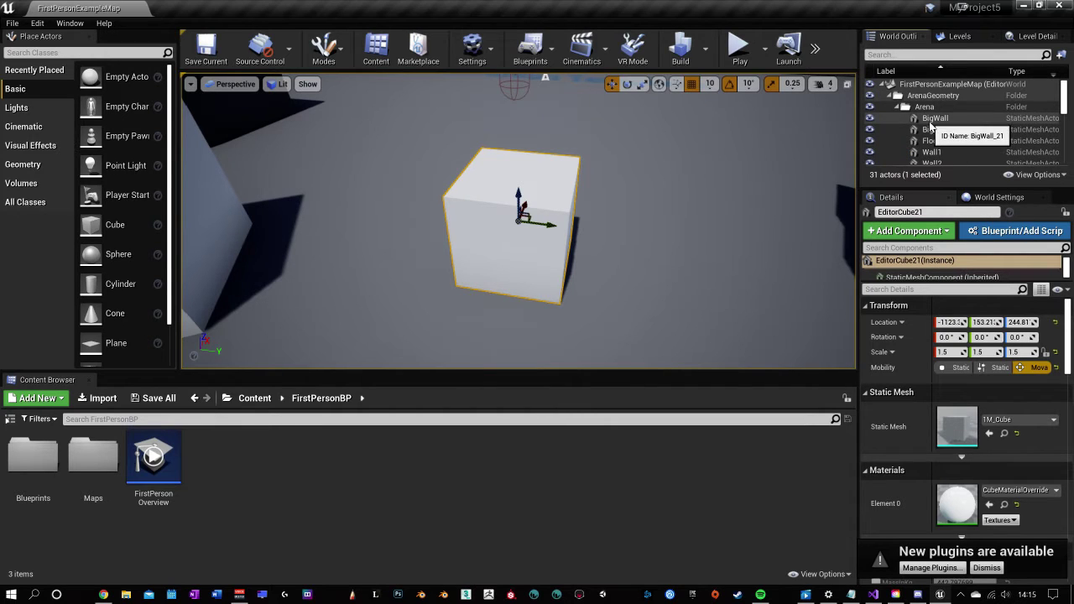
pyautogui.click(930, 119)
pyautogui.press('f')
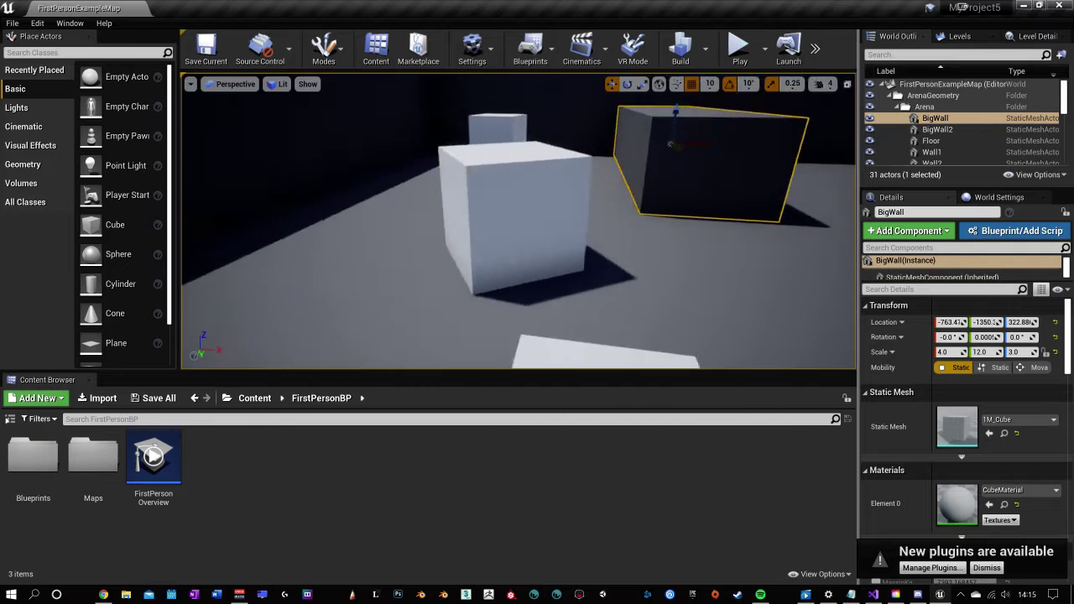
pyautogui.moveTo(519, 220); pyautogui.dragTo(638, 172, button='right')
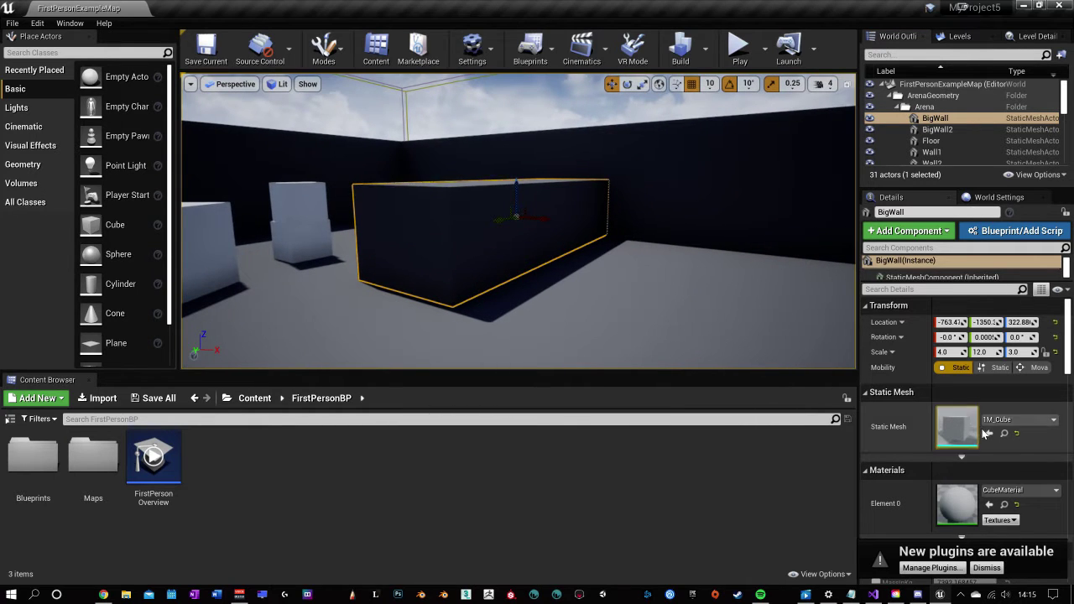
# Examine BigWall's transform, mesh, material, physics, collision and lighting properties, expanding the advanced physics and lighting settings.
pyautogui.scroll(-2, 937, 375)
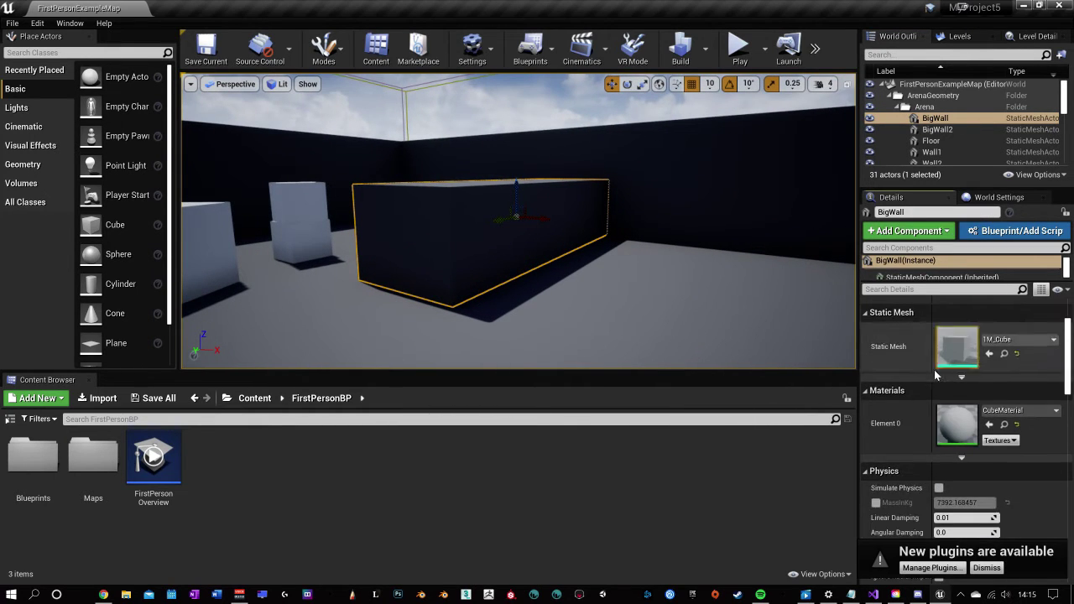
pyautogui.scroll(2, 937, 375)
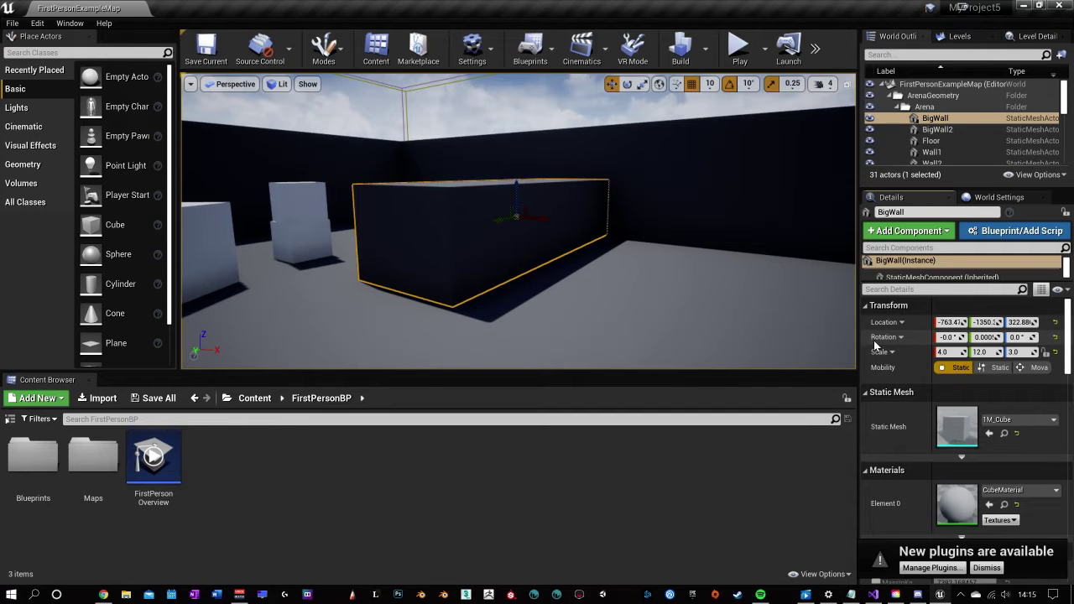
pyautogui.scroll(-4, 890, 370)
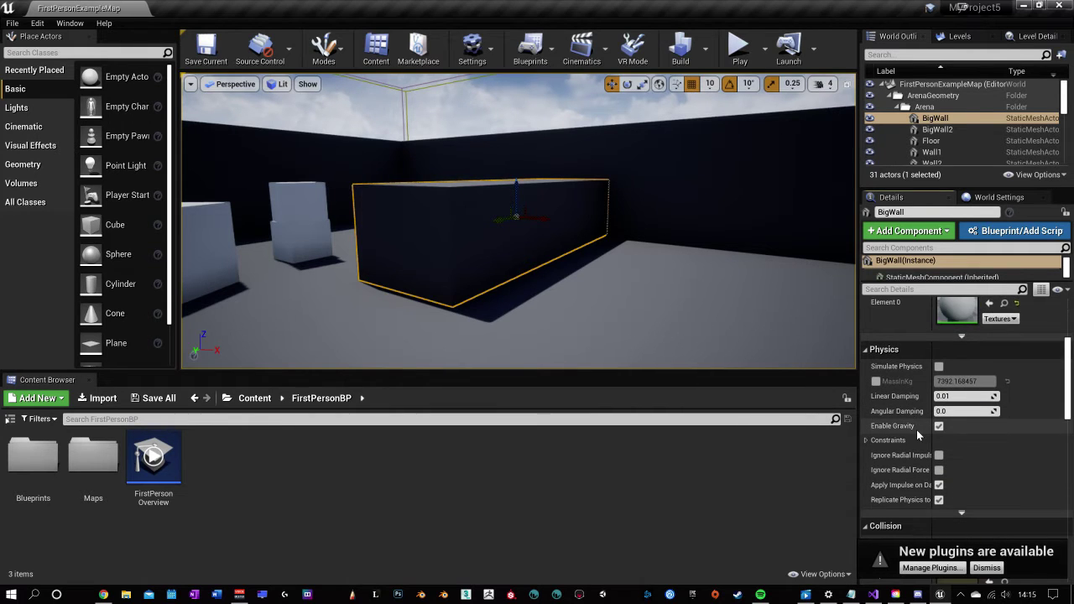
pyautogui.scroll(-5, 919, 434)
pyautogui.scroll(3, 963, 418)
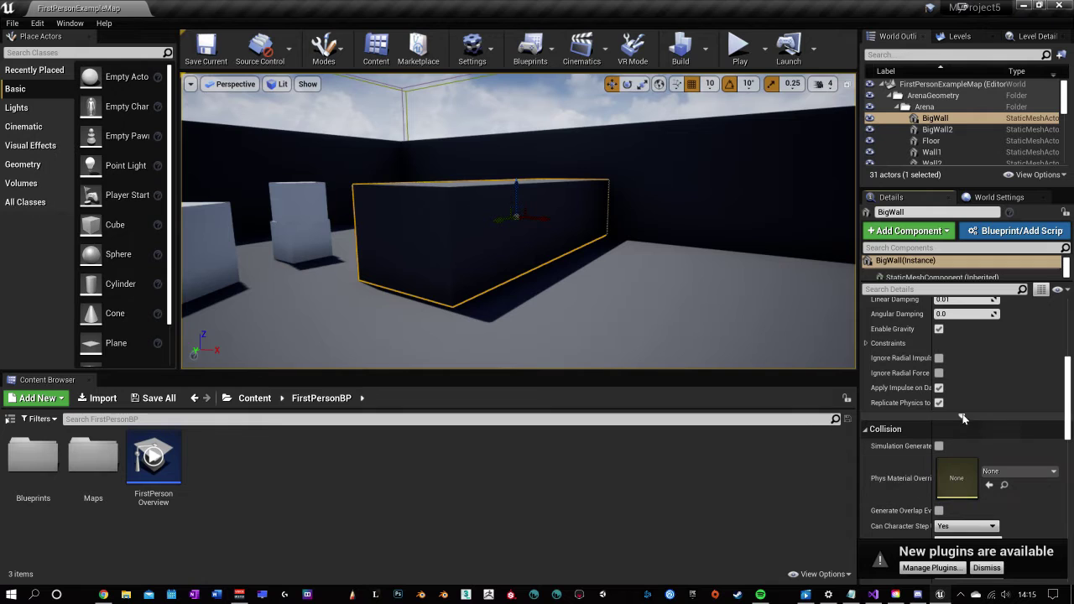
pyautogui.click(962, 417)
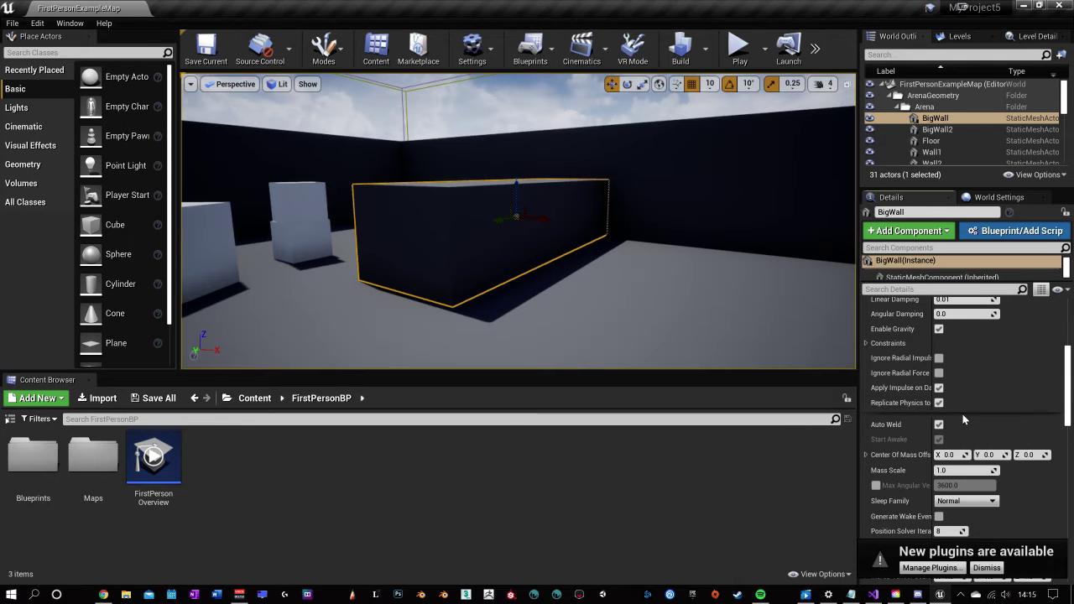
pyautogui.scroll(-5, 964, 420)
pyautogui.scroll(3, 962, 411)
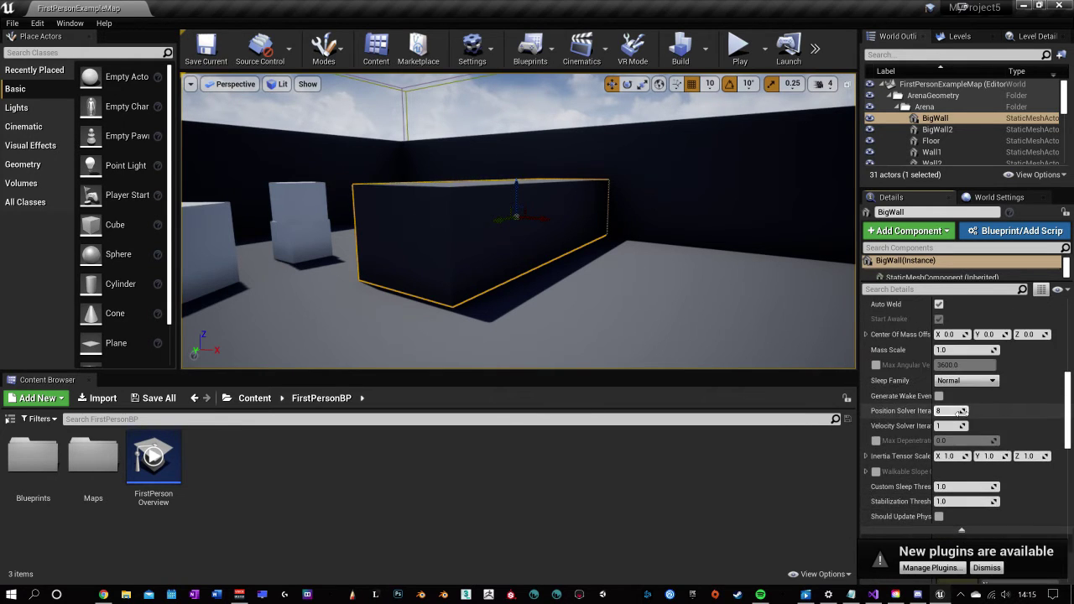
pyautogui.scroll(3, 964, 415)
pyautogui.scroll(4, 963, 420)
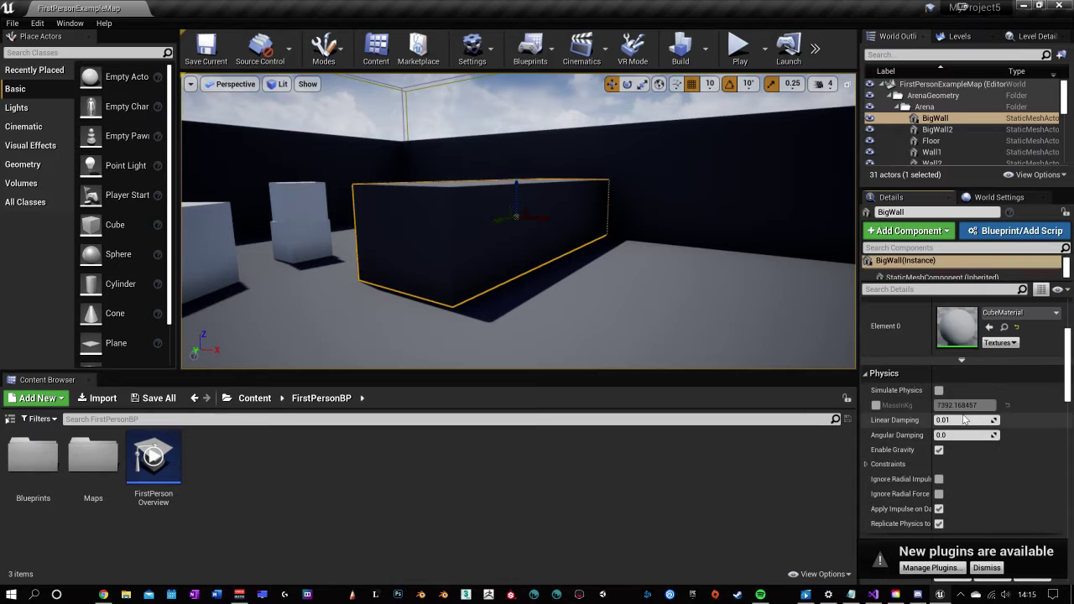
pyautogui.scroll(-9, 965, 424)
pyautogui.scroll(-5, 969, 428)
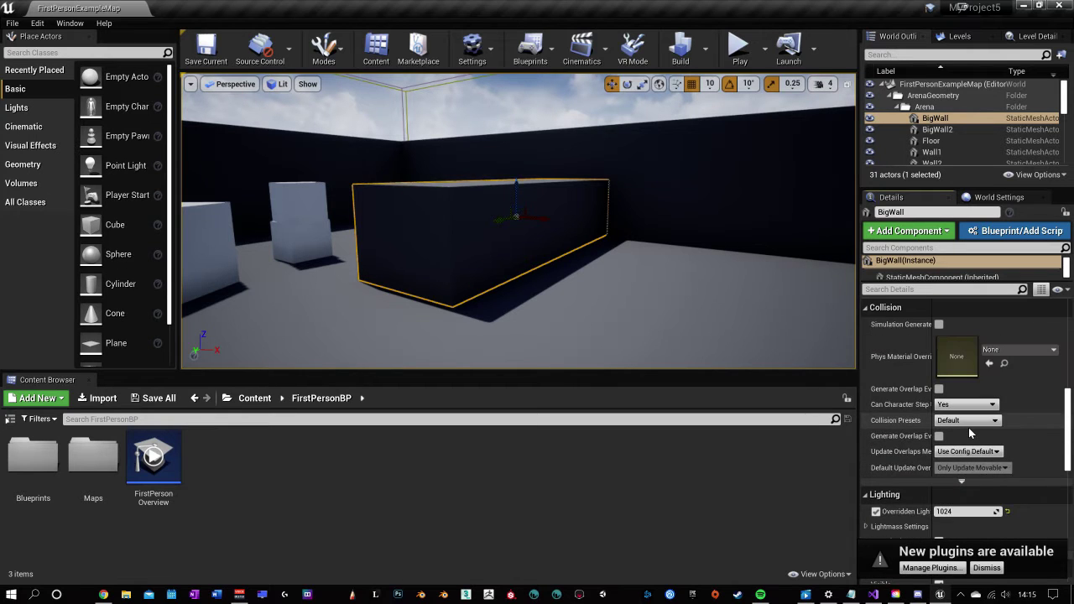
pyautogui.click(962, 494)
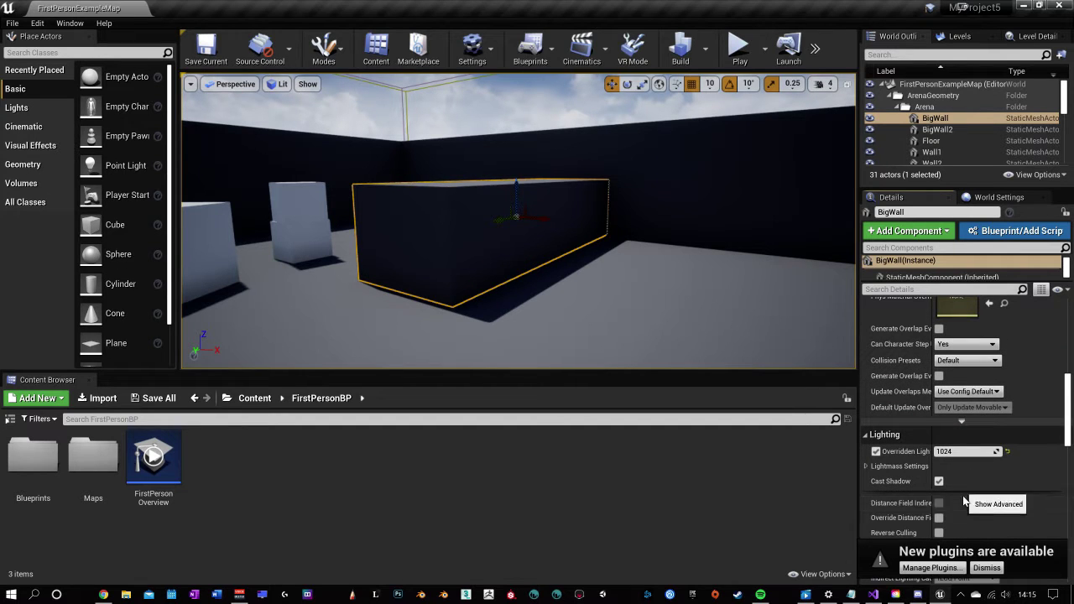
# Filter BigWall's details by "material" and clear the filter again.
pyautogui.click(945, 266)
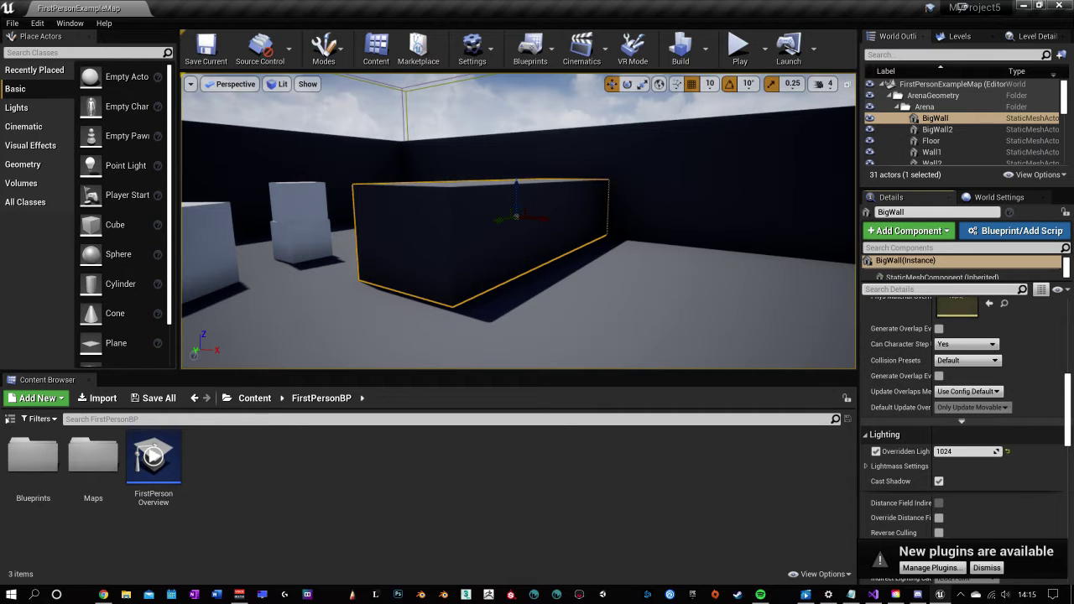
pyautogui.write('material')
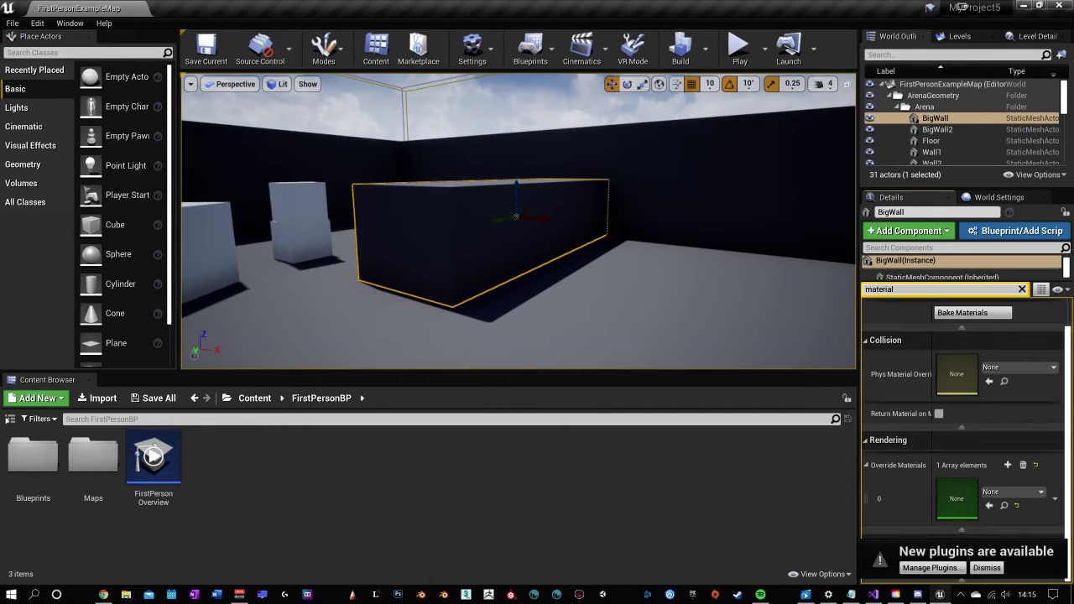
pyautogui.press('BackSpace')
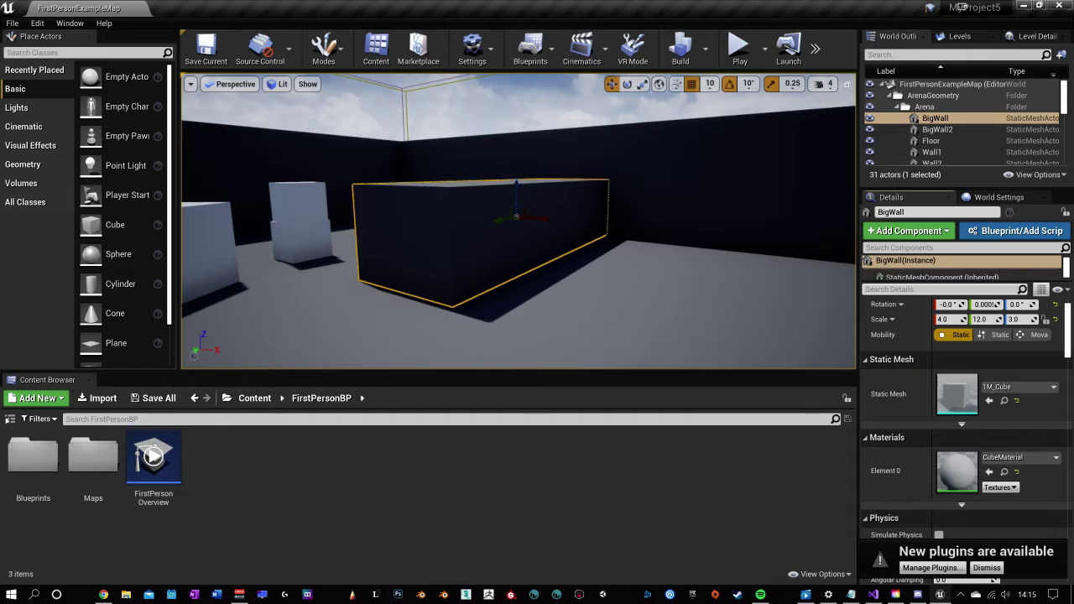
pyautogui.click(939, 52)
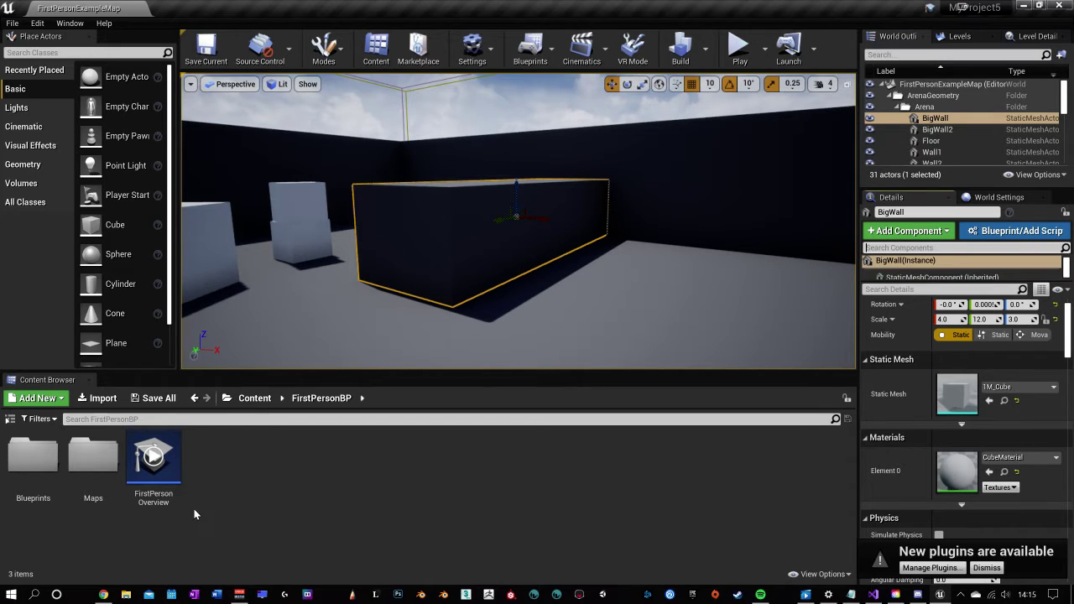
pyautogui.click(175, 419)
pyautogui.click(83, 52)
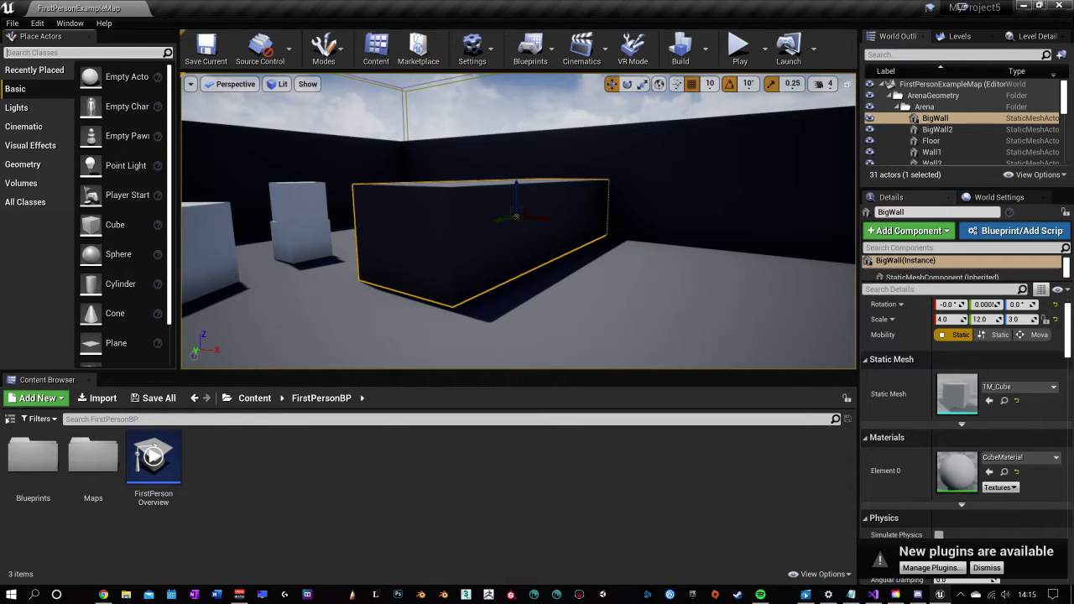
pyautogui.click(984, 54)
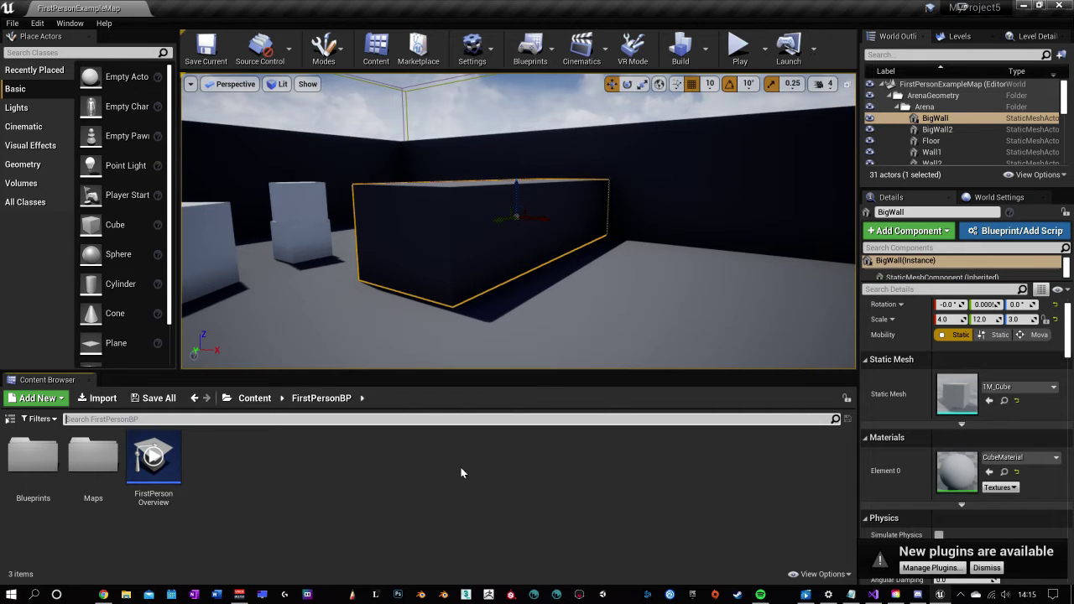
# Look over the World Settings and return to BigWall's details.
pyautogui.click(996, 198)
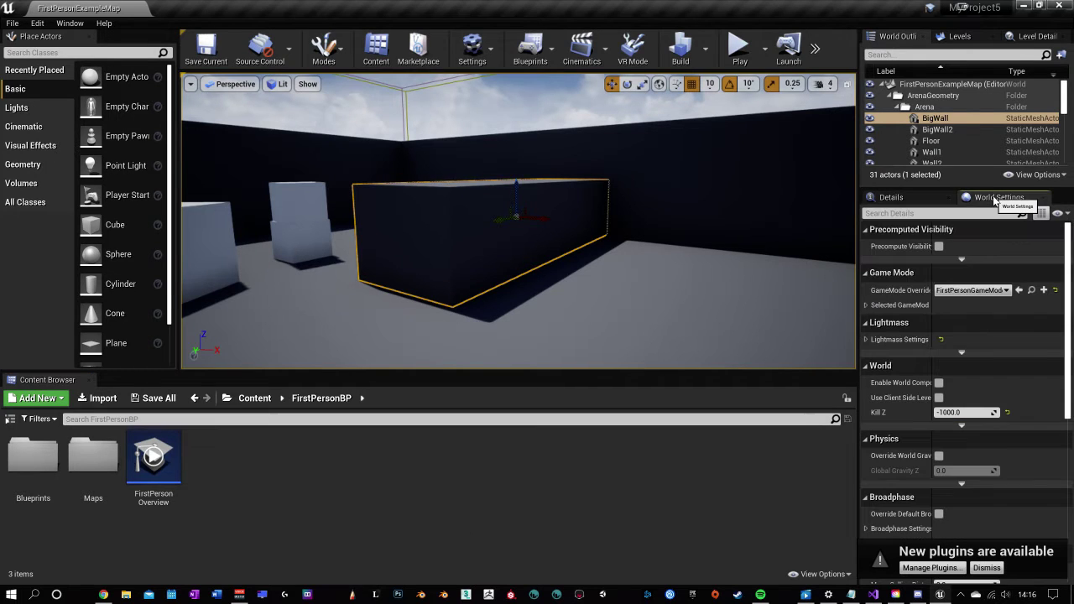
pyautogui.click(891, 198)
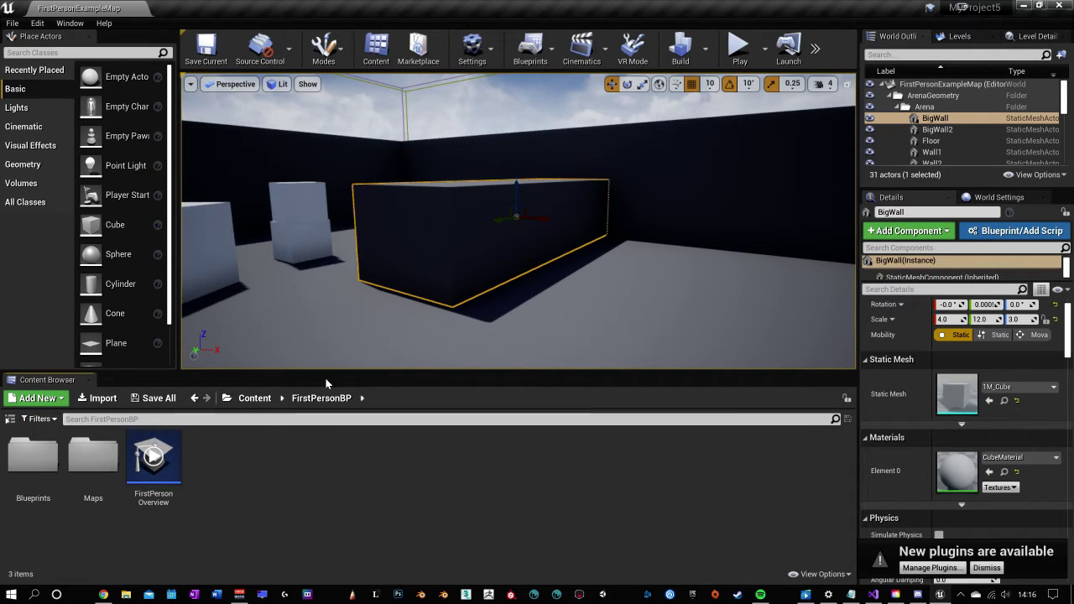
# Show the Content Browser's folder tree, look into the FirstPersonBP and Geometry folders and collapse both.
pyautogui.click(11, 420)
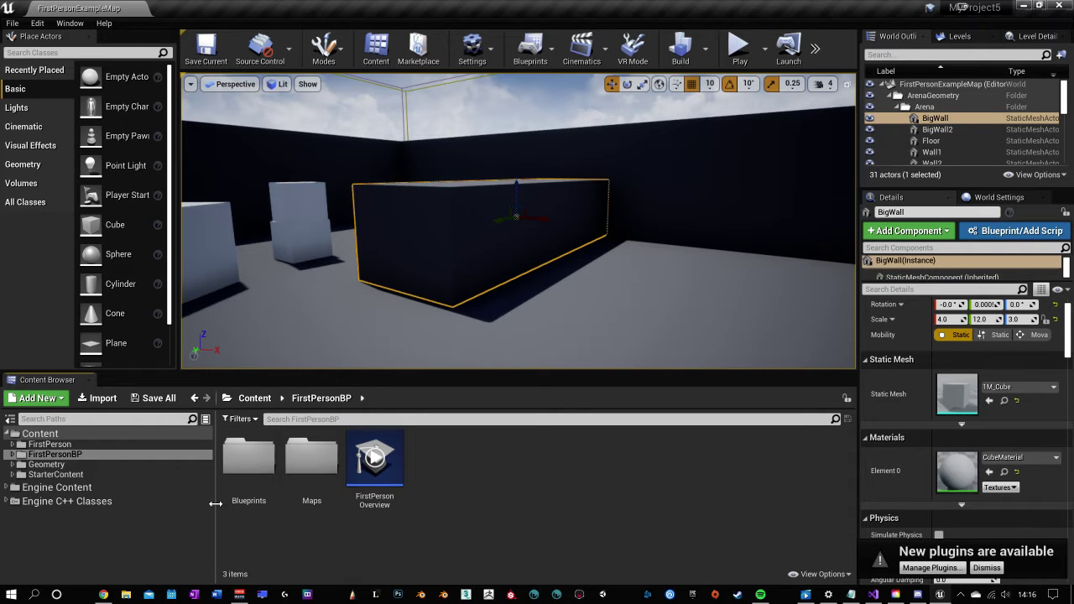
pyautogui.moveTo(216, 504); pyautogui.dragTo(208, 504)
pyautogui.click(13, 454)
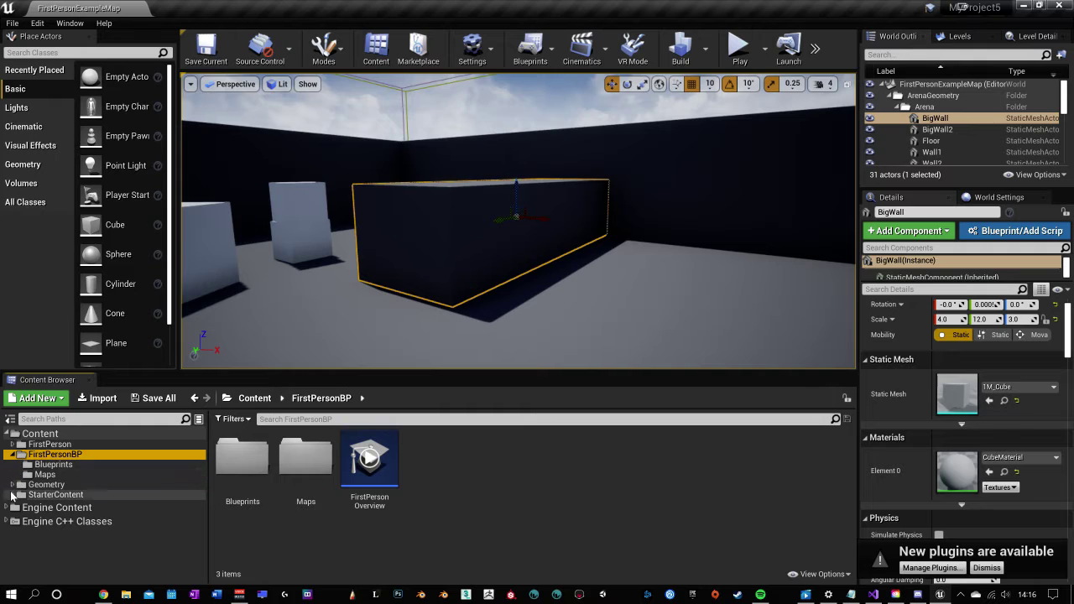
pyautogui.doubleClick(10, 486)
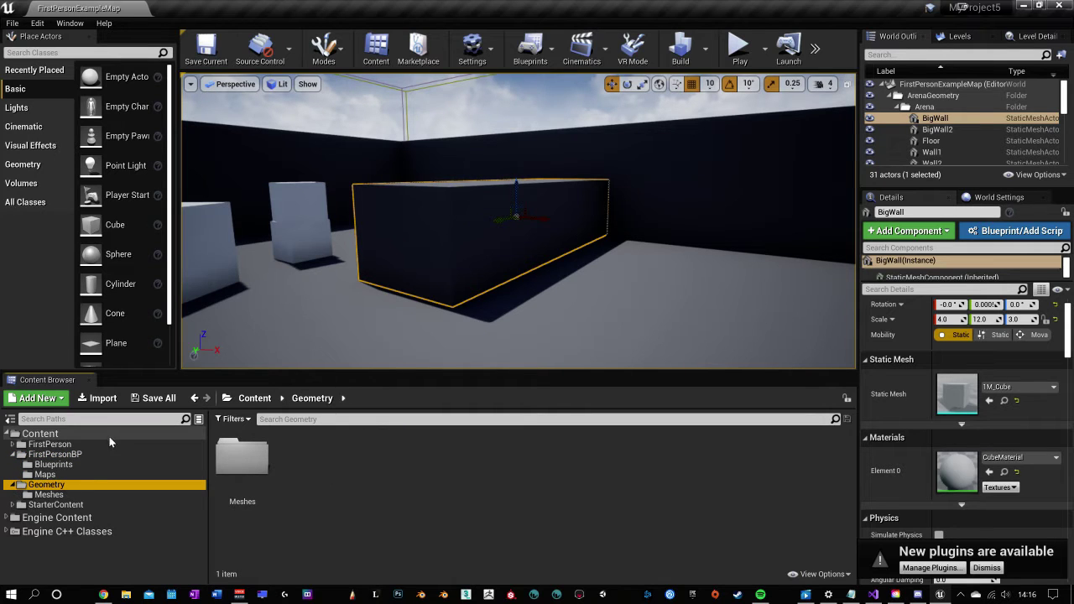
pyautogui.click(12, 454)
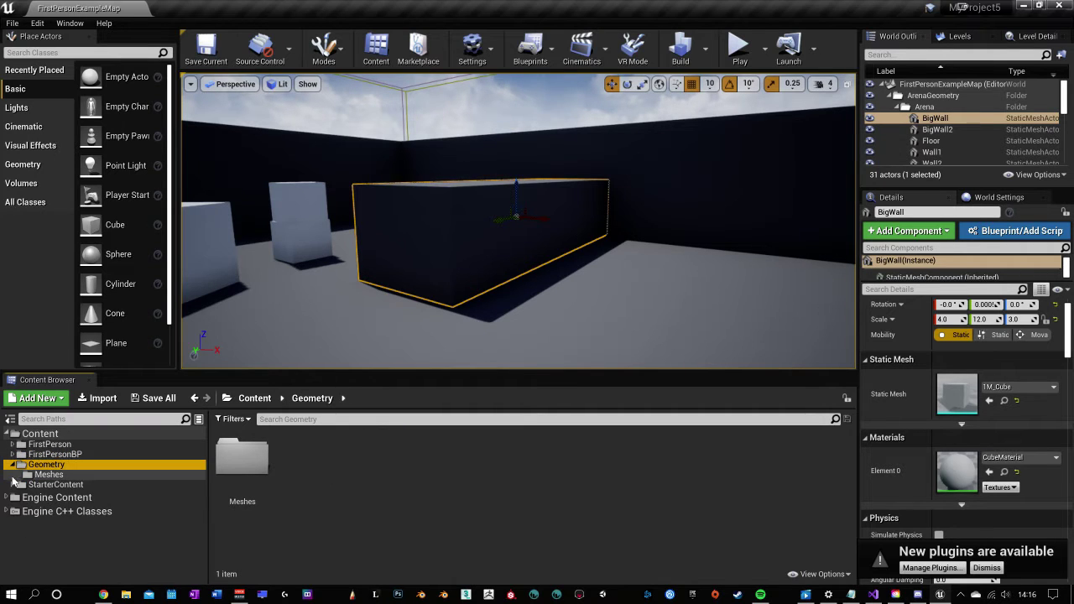
pyautogui.click(12, 465)
# Expand StarterContent and browse its Materials folder, finishing in the Props folder.
pyautogui.click(12, 474)
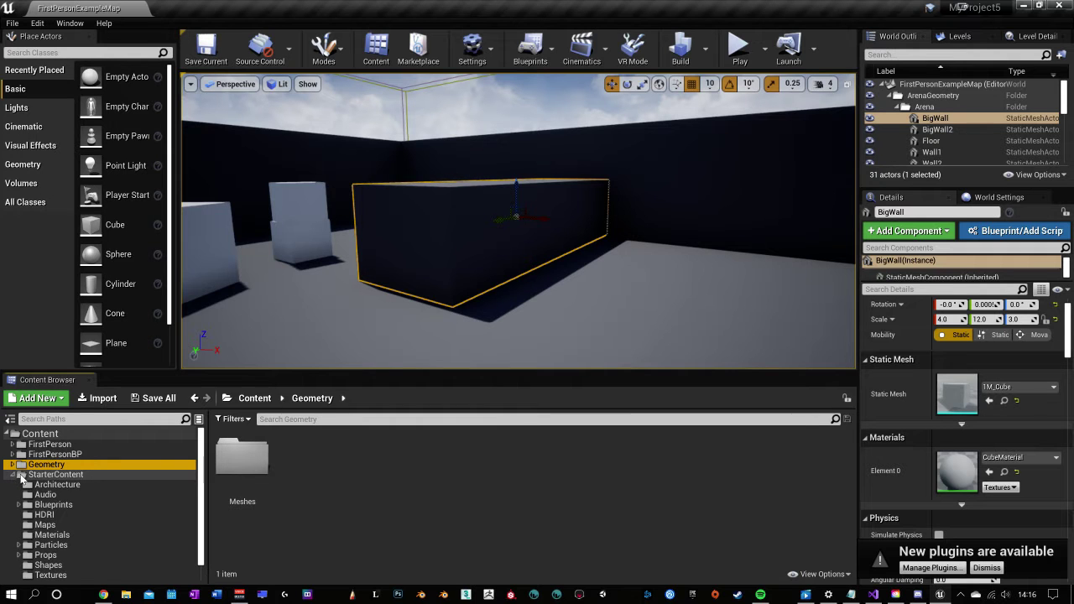
pyautogui.scroll(-1, 50, 473)
pyautogui.click(52, 510)
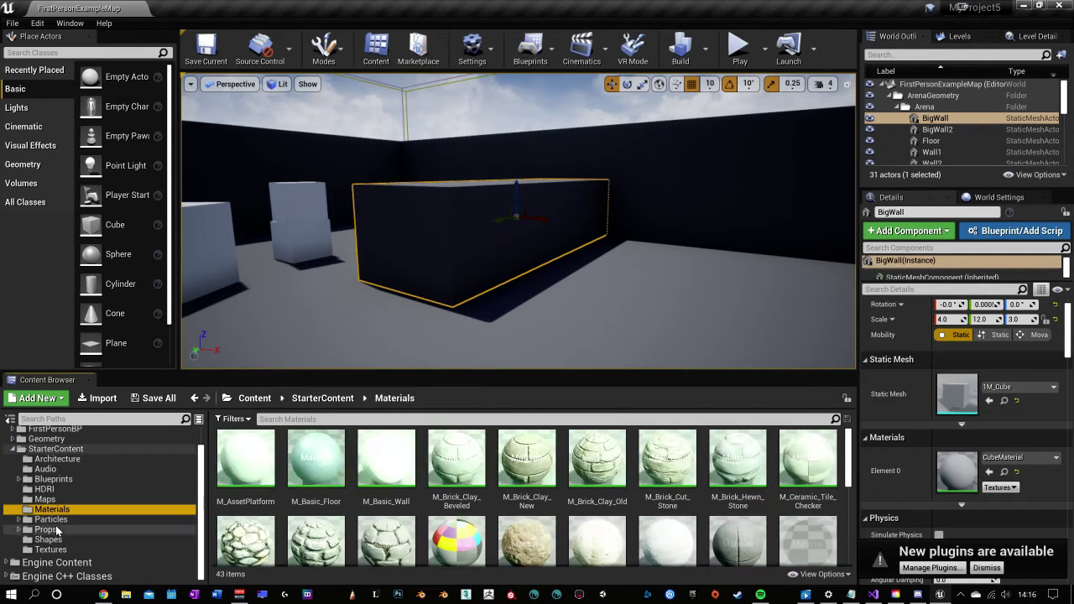
pyautogui.click(46, 530)
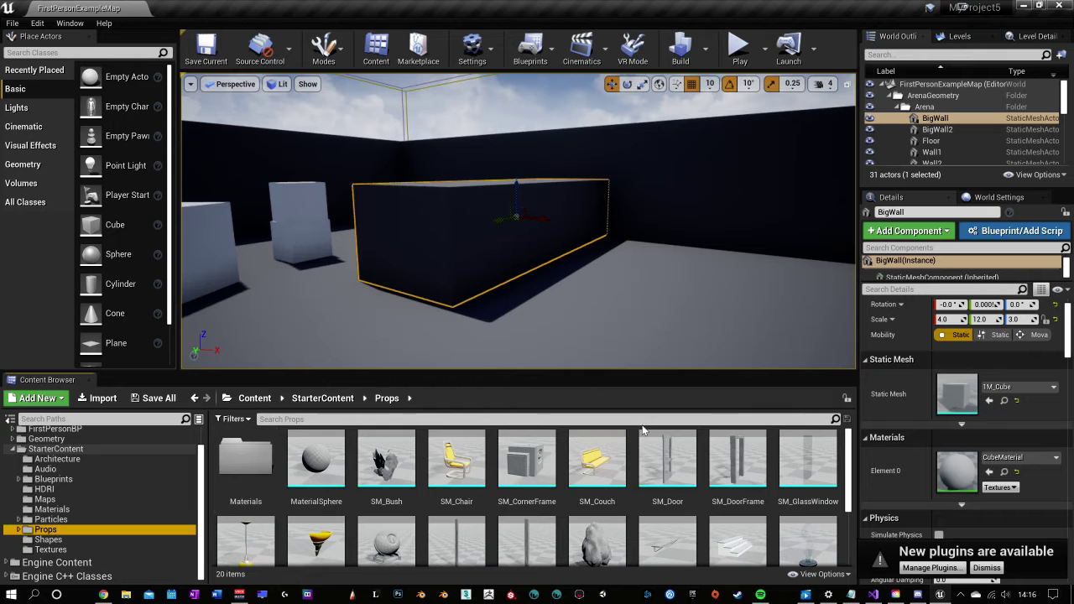
# Place the SM_Chair prop on the arena floor and focus the view on it.
pyautogui.moveTo(518, 222); pyautogui.dragTo(378, 290, button='right')
pyautogui.moveTo(456, 461); pyautogui.dragTo(439, 240)
pyautogui.press('f')
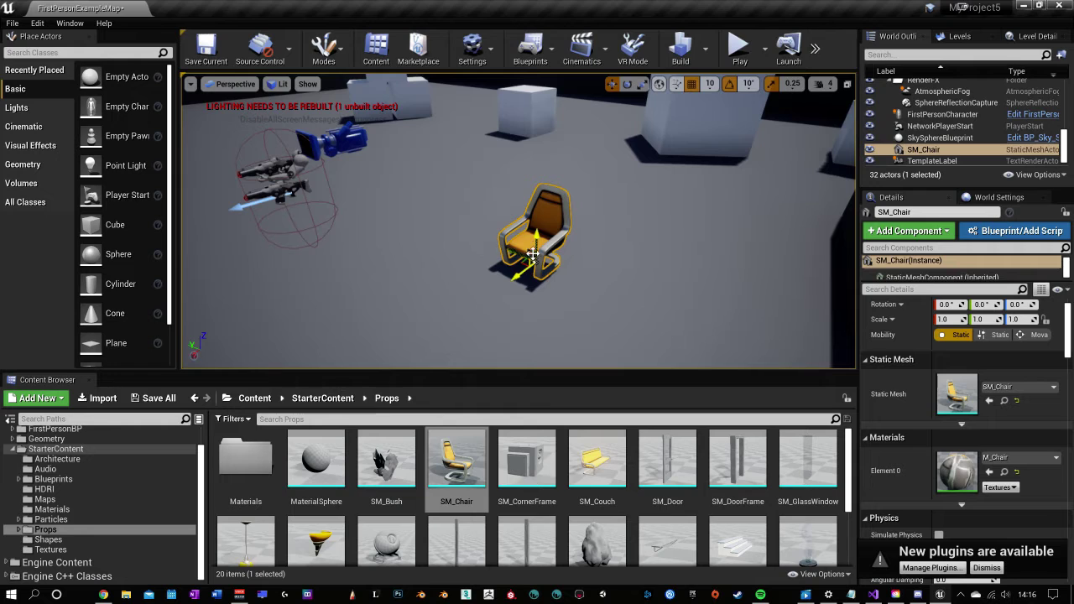
# Try rotating the chair to -30° around Z and stretching it to a Z scale of 1.75.
pyautogui.press('e')
pyautogui.press('r')
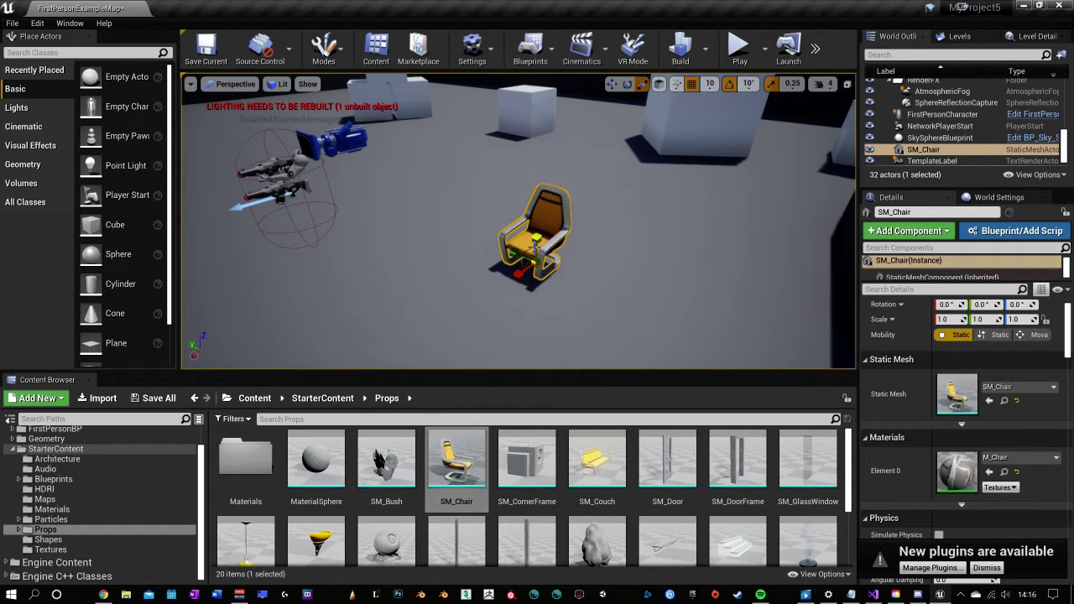
pyautogui.press('e')
pyautogui.moveTo(513, 254); pyautogui.dragTo(503, 291)
pyautogui.press('w')
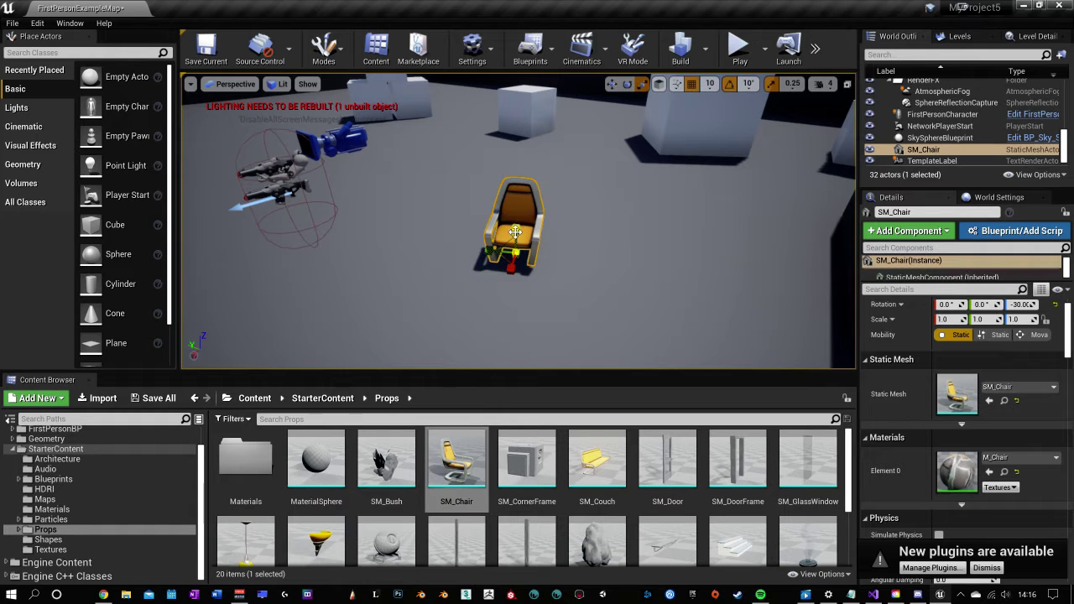
pyautogui.moveTo(515, 231); pyautogui.dragTo(516, 174)
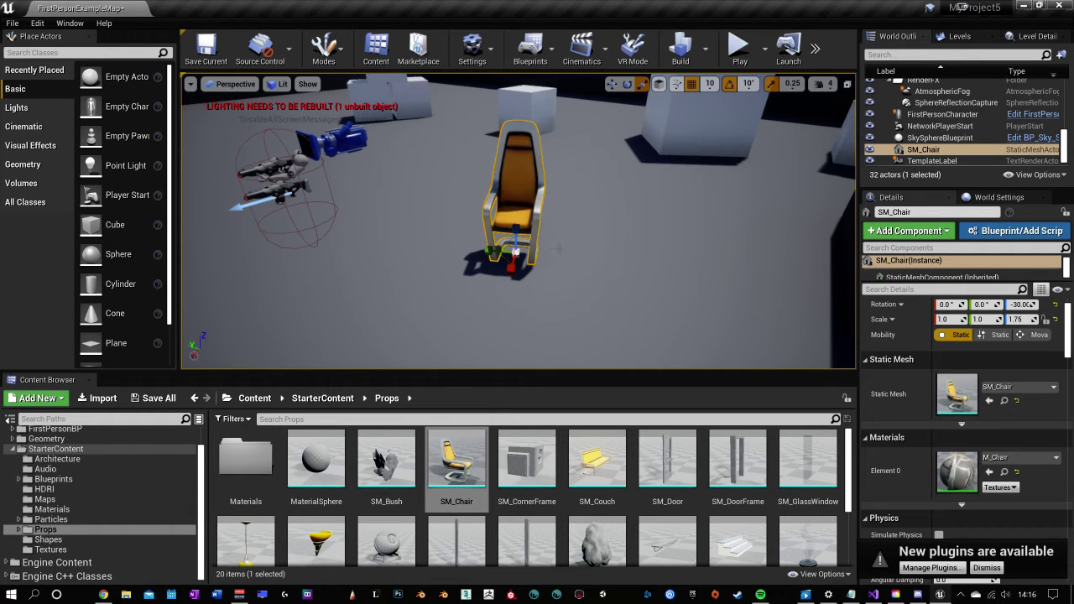
# Undo the chair's scaling and rotation.
pyautogui.hotkey('ctrl', 'z')
pyautogui.hotkey('ctrl', 'z')
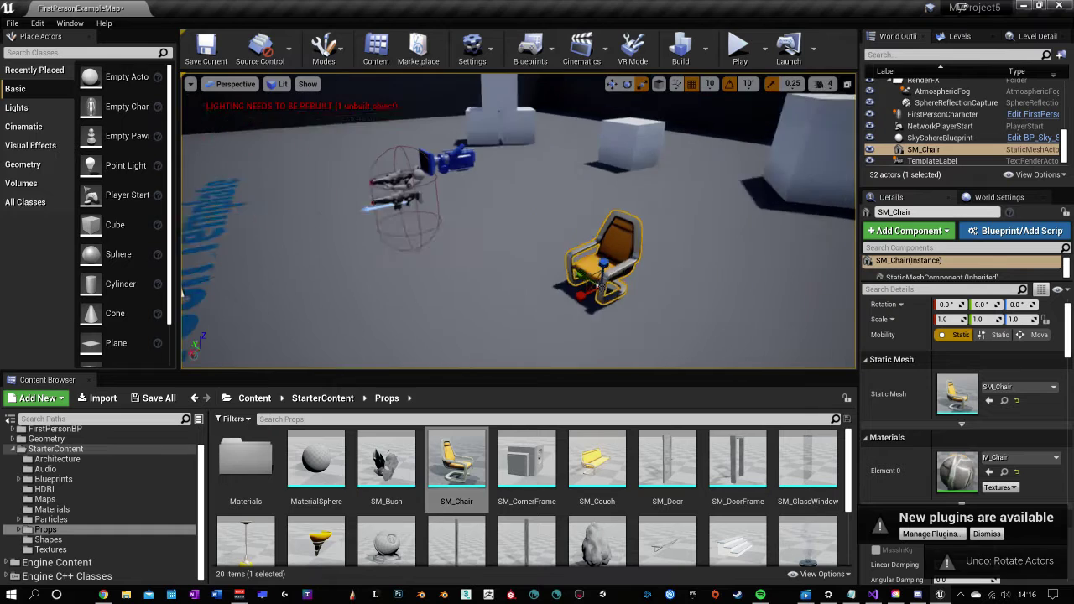
# Open the StarterContent Materials folder and select the M_Basic_Floor material, leaving the asset in its current folder.
pyautogui.click(52, 510)
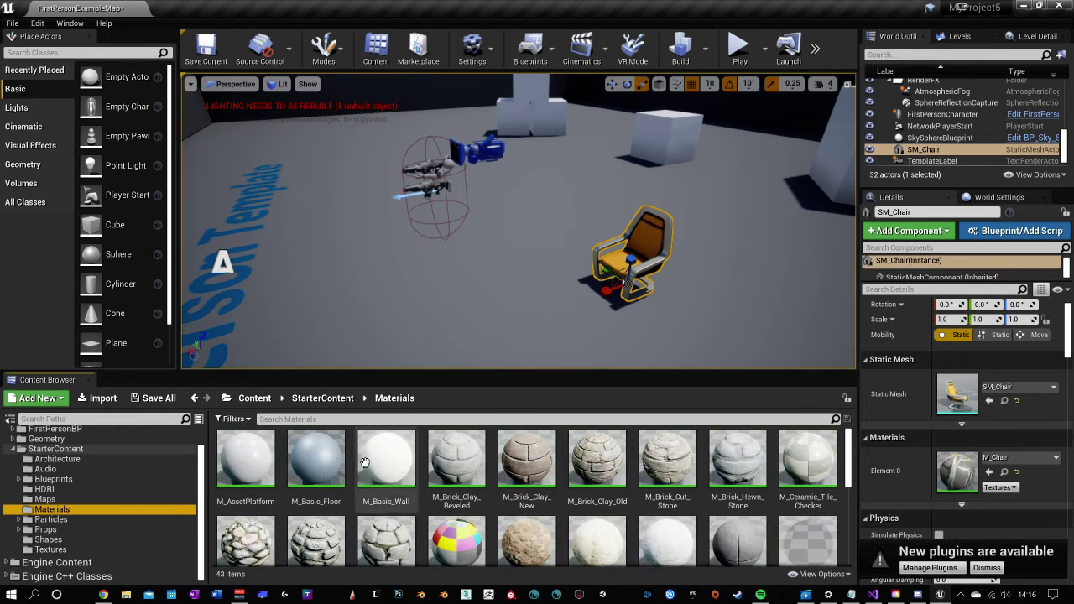
pyautogui.moveTo(315, 460)
pyautogui.mouseDown()
pyautogui.moveTo(638, 235)
pyautogui.moveTo(963, 463)
pyautogui.moveTo(303, 455)
pyautogui.mouseUp()
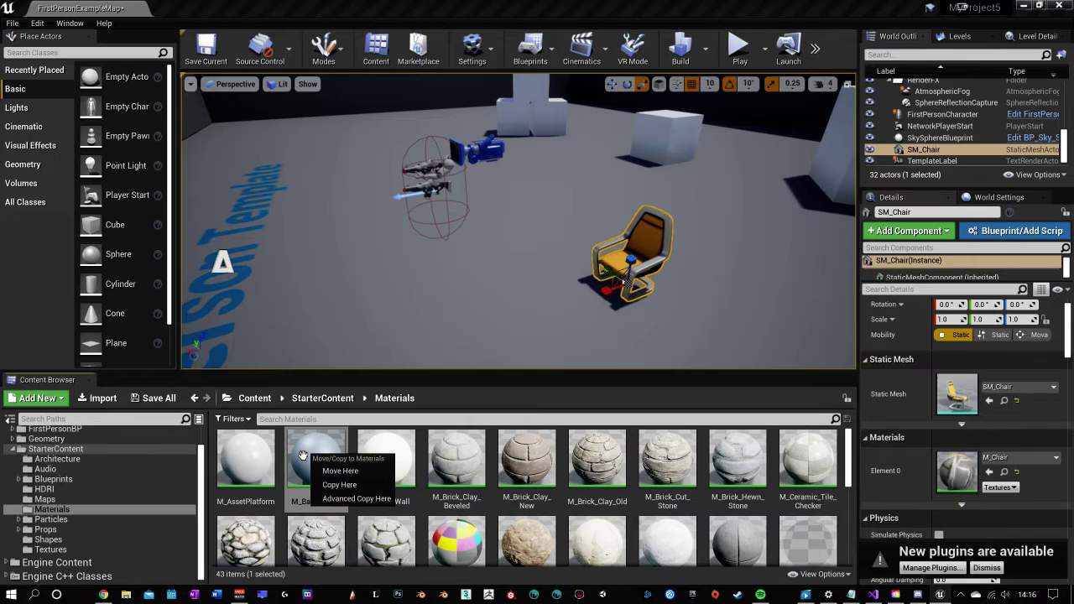
pyautogui.click(44, 36)
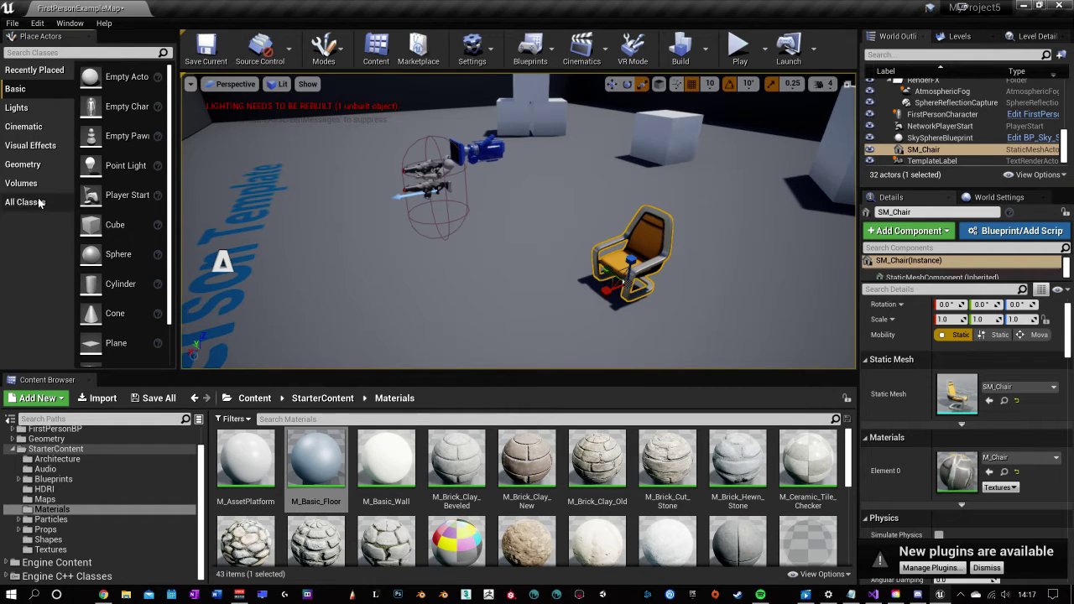
# Switch to Foliage editing mode to view its tools, and return to Select mode.
pyautogui.click(340, 50)
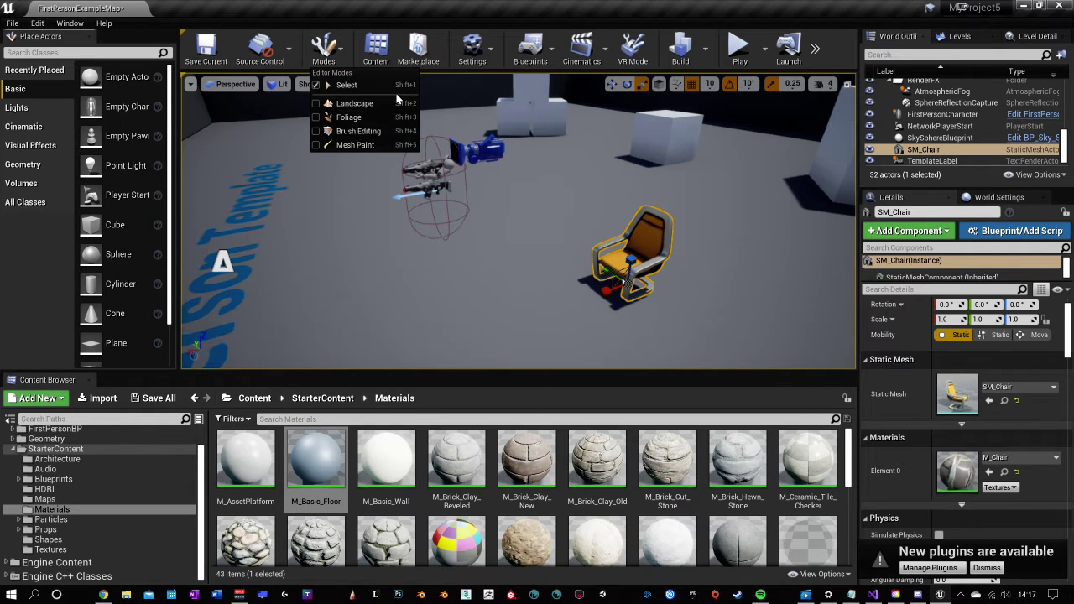
pyautogui.click(327, 52)
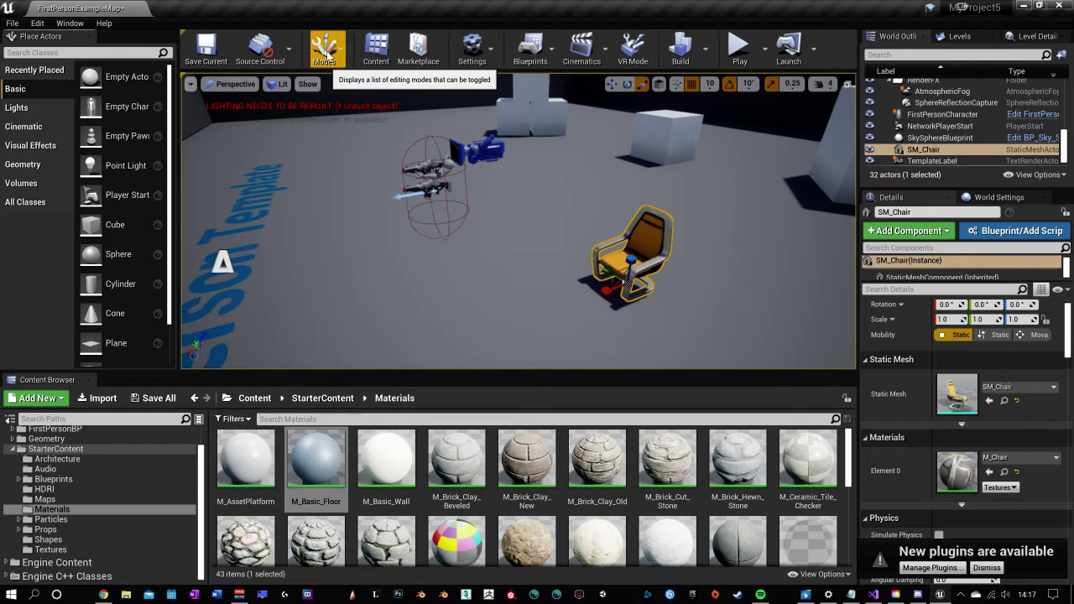
pyautogui.click(338, 53)
pyautogui.click(349, 120)
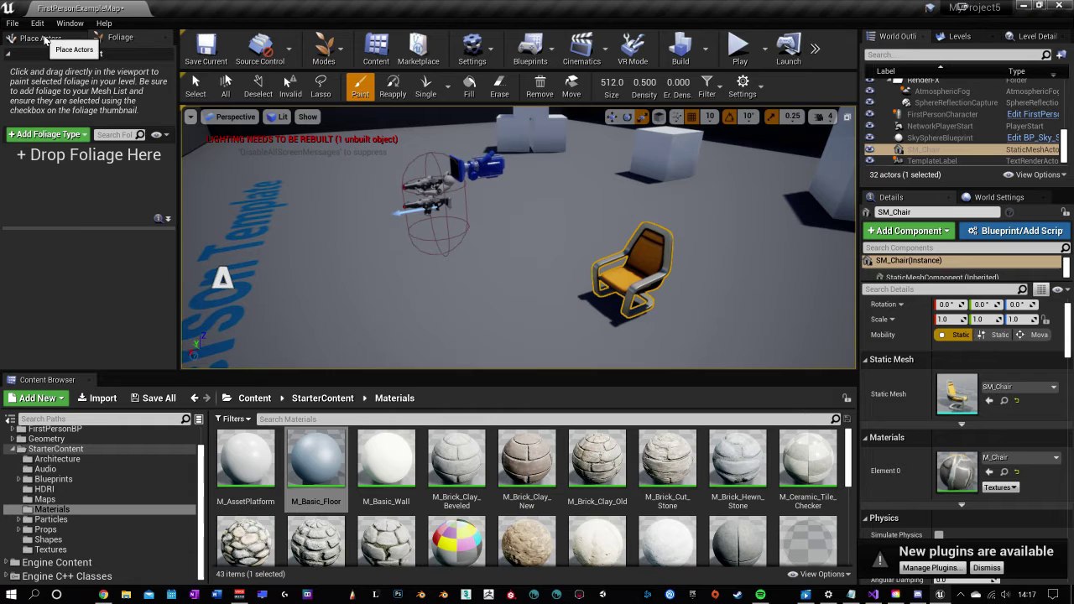
pyautogui.click(46, 39)
pyautogui.click(328, 51)
pyautogui.click(353, 81)
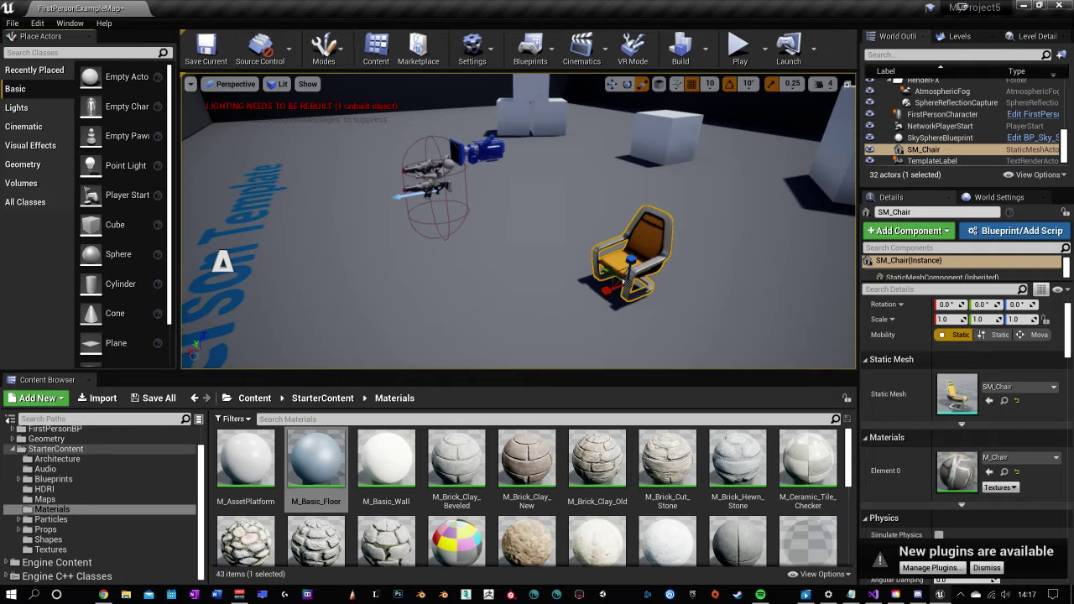
# Place a basic Cube on the arena floor near the template text and raise it so it floats above the floor.
pyautogui.moveTo(518, 220); pyautogui.dragTo(537, 193, button='right')
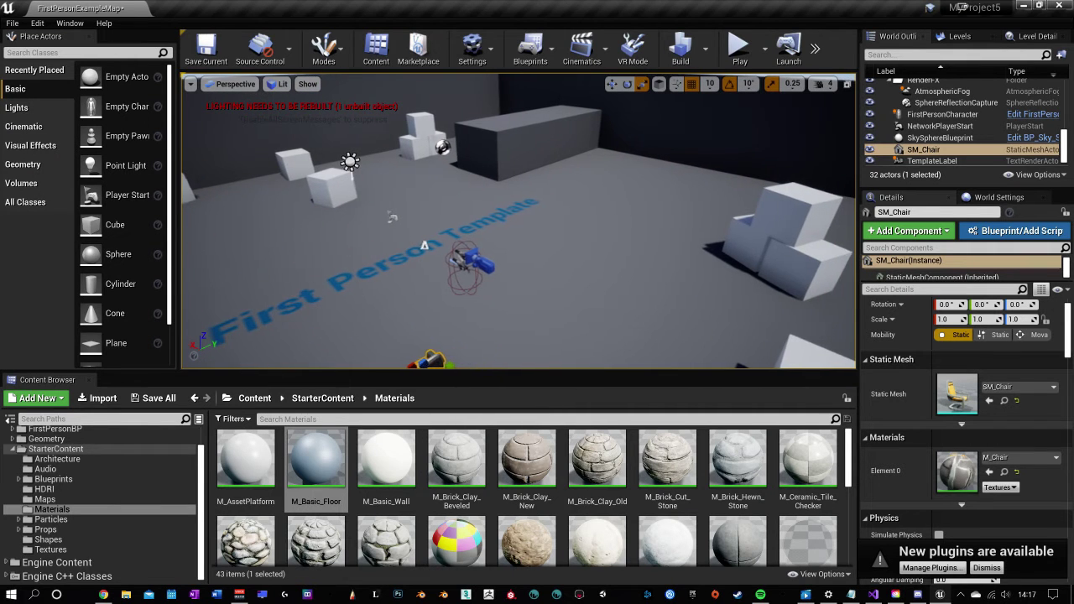
pyautogui.click(38, 70)
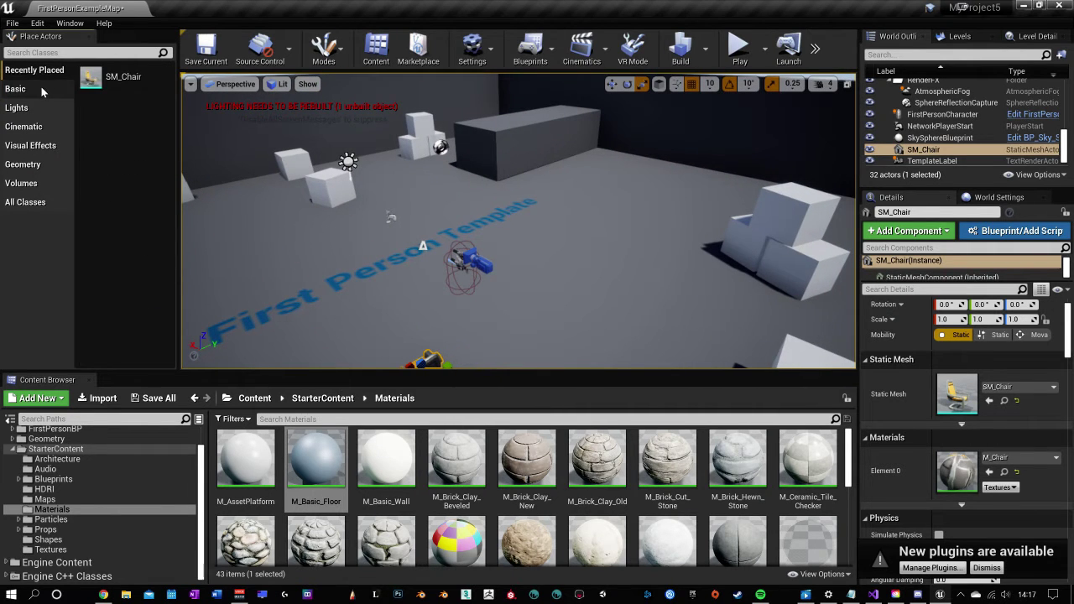
pyautogui.click(41, 86)
pyautogui.scroll(-2, 100, 235)
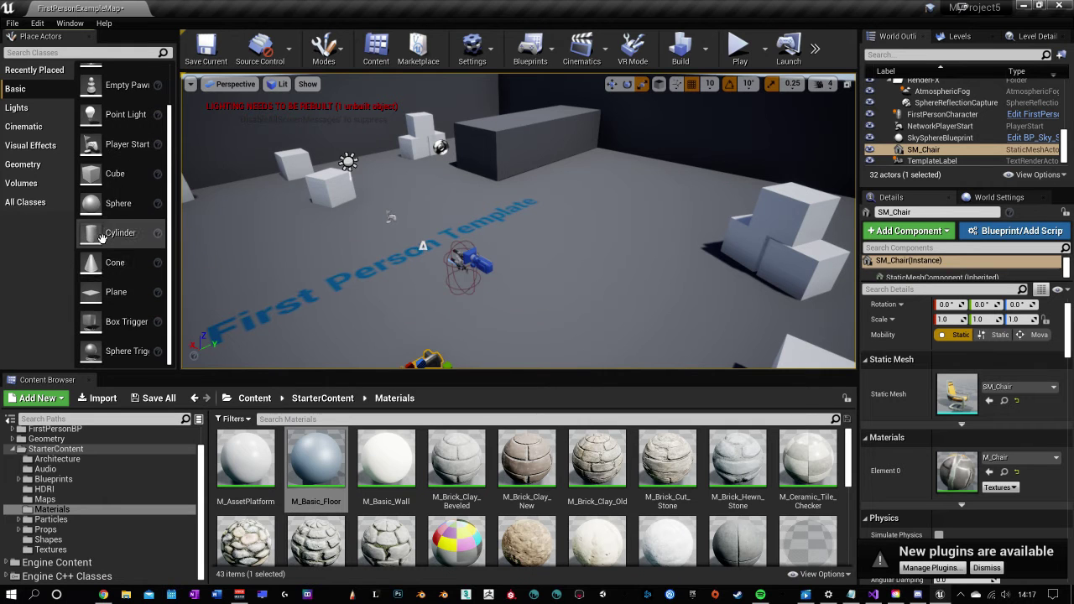
pyautogui.moveTo(99, 174); pyautogui.dragTo(588, 262)
pyautogui.press('f')
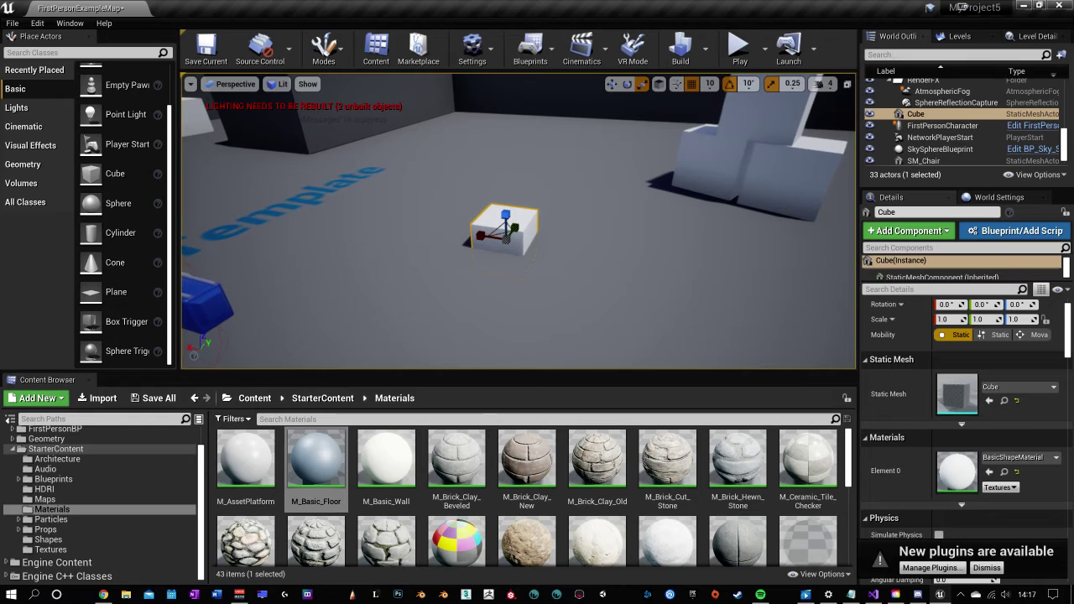
pyautogui.moveTo(502, 213); pyautogui.dragTo(505, 155)
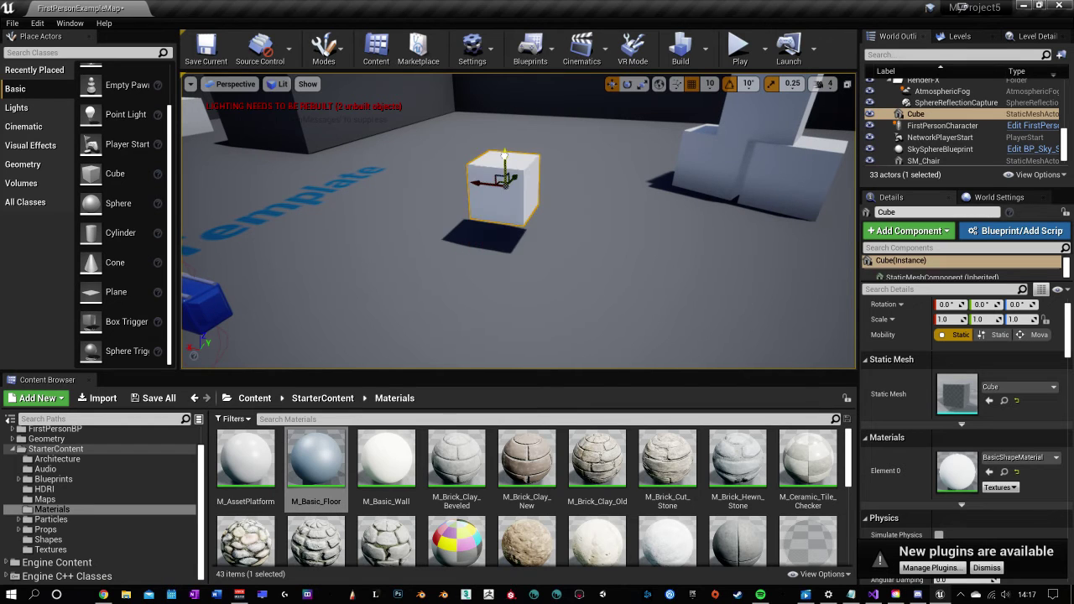
# Add an additive Box geometry brush beside the floating cube.
pyautogui.click(39, 163)
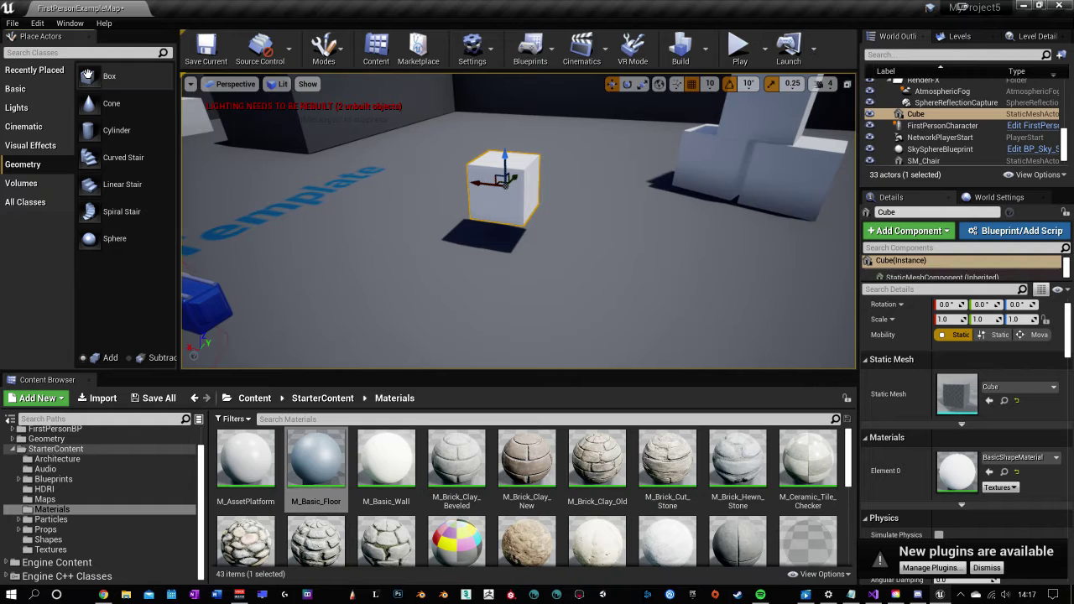
pyautogui.moveTo(87, 76); pyautogui.dragTo(614, 195)
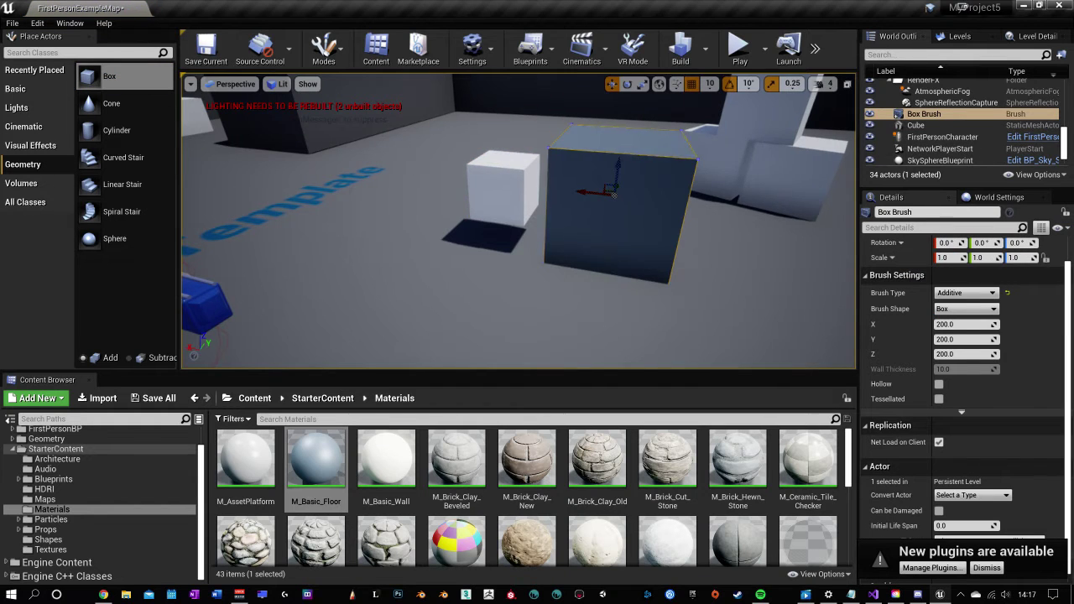
pyautogui.moveTo(614, 194)
pyautogui.mouseDown(button='right')
pyautogui.moveTo(696, 198)
pyautogui.moveTo(638, 194)
pyautogui.mouseUp(button='right')
# Compare selection of the cube mesh as a whole with selection of the box brush's individual faces.
pyautogui.click(386, 252)
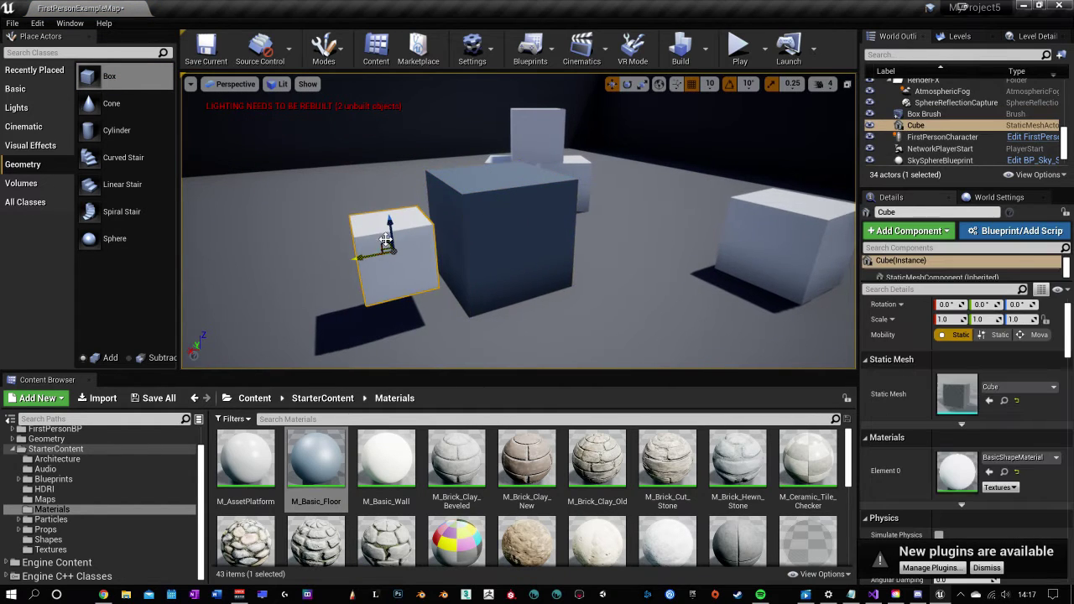
pyautogui.click(512, 190)
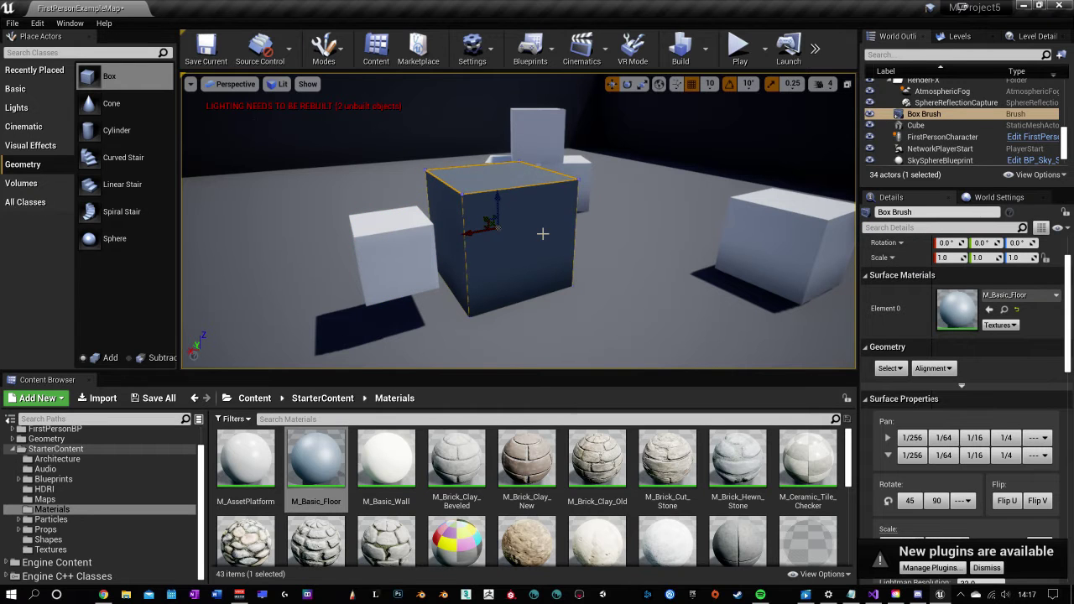
pyautogui.moveTo(522, 221)
pyautogui.mouseDown(button='right')
pyautogui.moveTo(478, 221)
pyautogui.moveTo(504, 252)
pyautogui.moveTo(503, 223)
pyautogui.moveTo(403, 222)
pyautogui.moveTo(449, 220)
pyautogui.moveTo(474, 159)
pyautogui.mouseUp(button='right')
pyautogui.moveTo(460, 347)
pyautogui.mouseDown(button='right')
pyautogui.moveTo(501, 195)
pyautogui.moveTo(445, 206)
pyautogui.mouseUp(button='right')
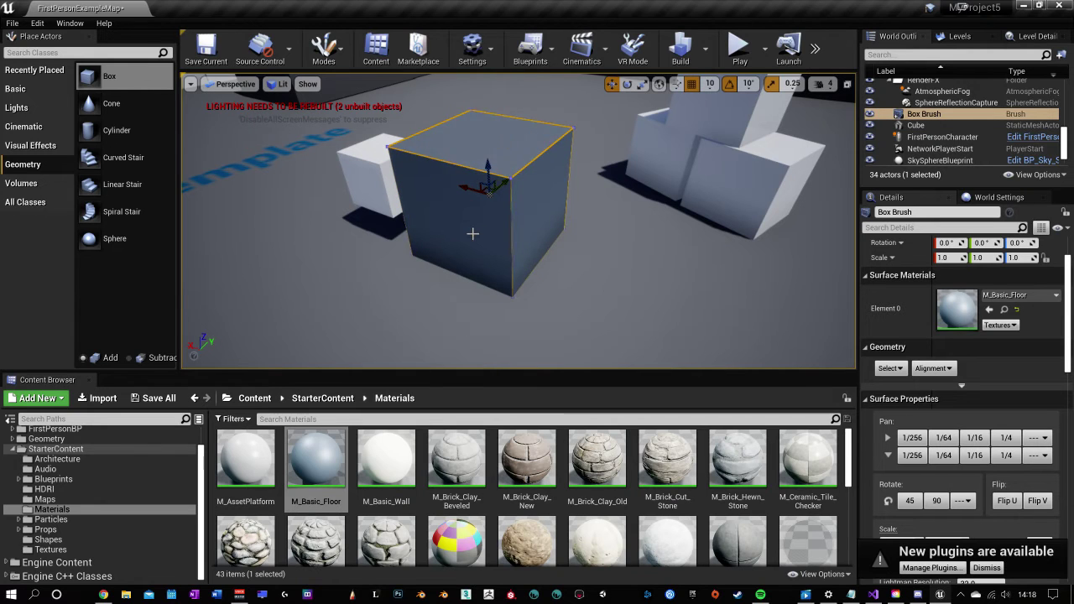
pyautogui.click(542, 204)
pyautogui.click(492, 144)
pyautogui.click(473, 235)
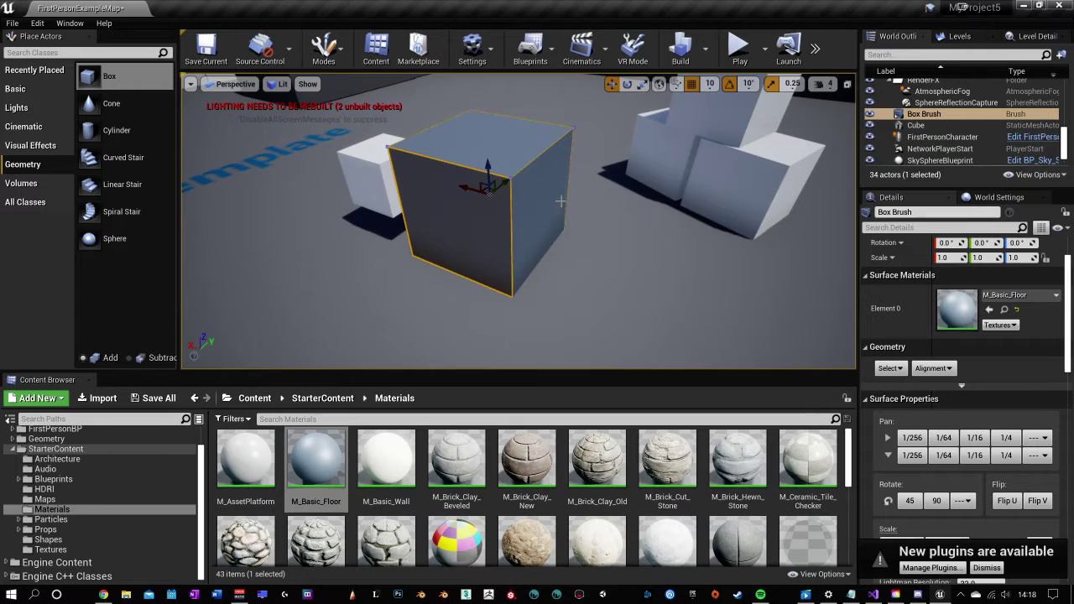
pyautogui.moveTo(475, 234)
pyautogui.mouseDown(button='right')
pyautogui.moveTo(386, 189)
pyautogui.moveTo(251, 189)
pyautogui.moveTo(504, 226)
pyautogui.moveTo(571, 269)
pyautogui.moveTo(605, 273)
pyautogui.moveTo(508, 234)
pyautogui.moveTo(490, 246)
pyautogui.moveTo(508, 252)
pyautogui.moveTo(520, 239)
pyautogui.mouseUp(button='right')
# Move the cube along its Y axis to leave a gap between it and the box brush.
pyautogui.click(521, 238)
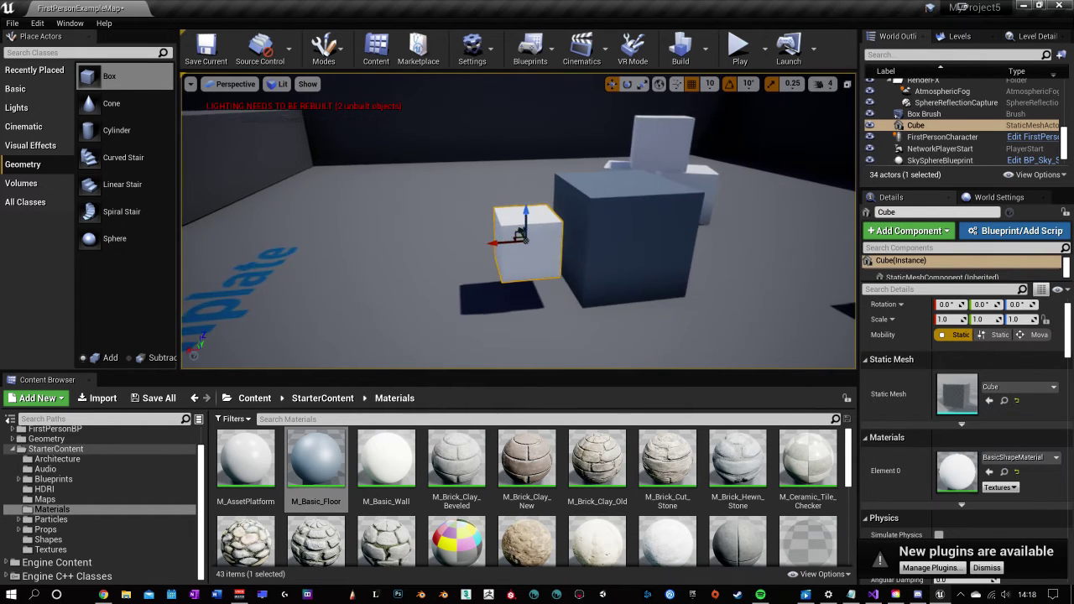
pyautogui.scroll(3, 520, 236)
pyautogui.moveTo(499, 256); pyautogui.dragTo(288, 278)
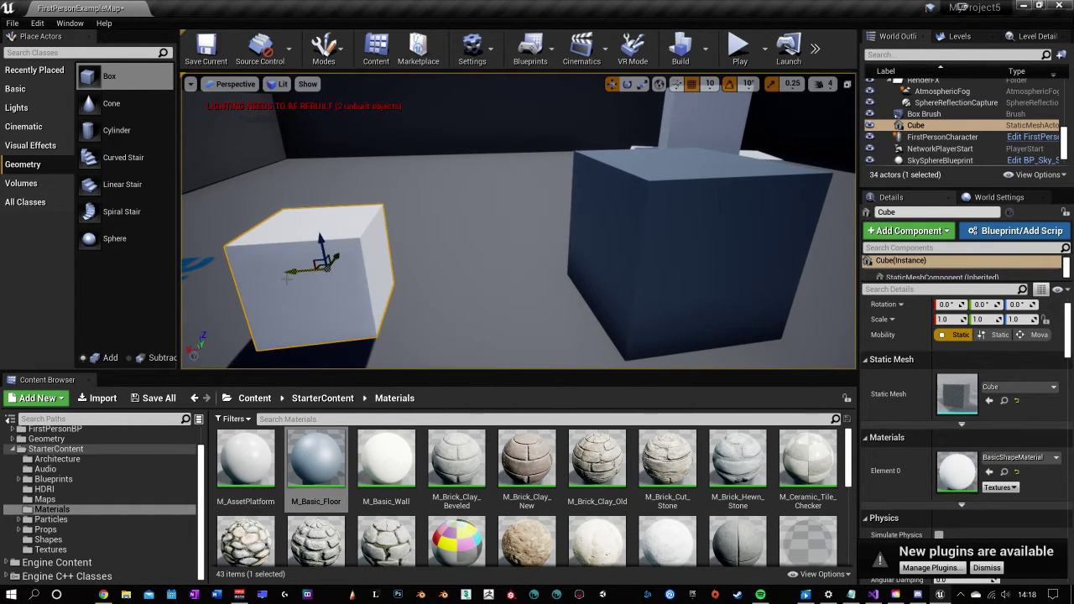
pyautogui.moveTo(369, 267); pyautogui.dragTo(323, 277, button='right')
pyautogui.moveTo(450, 256)
pyautogui.mouseDown(button='right')
pyautogui.moveTo(508, 256)
pyautogui.moveTo(450, 256)
pyautogui.mouseUp(button='right')
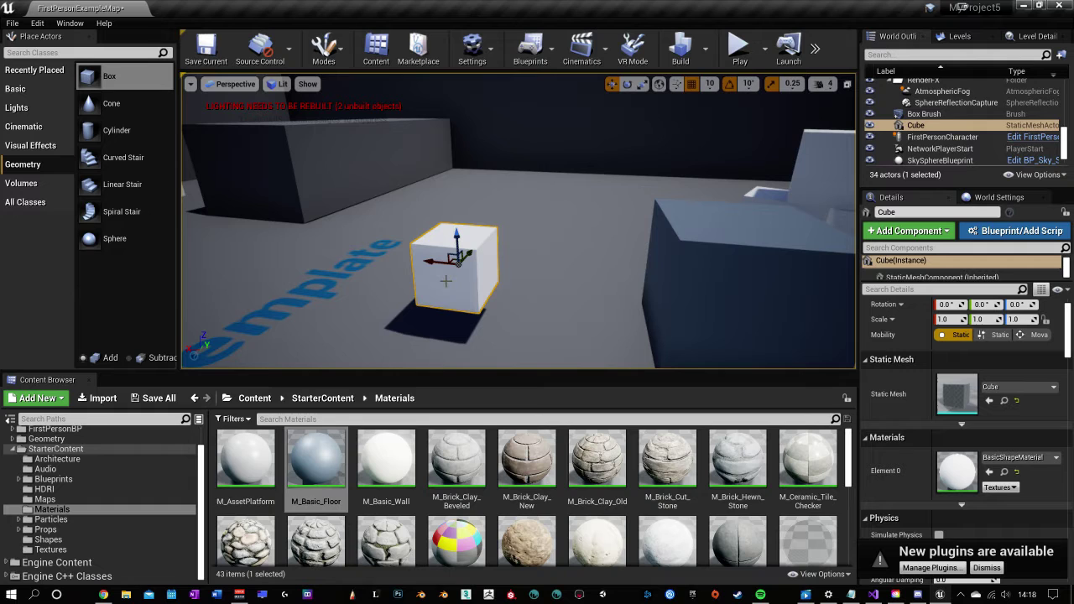
# Switch to Brush Editing mode, select the box brush for editing and focus the view on it.
pyautogui.click(324, 49)
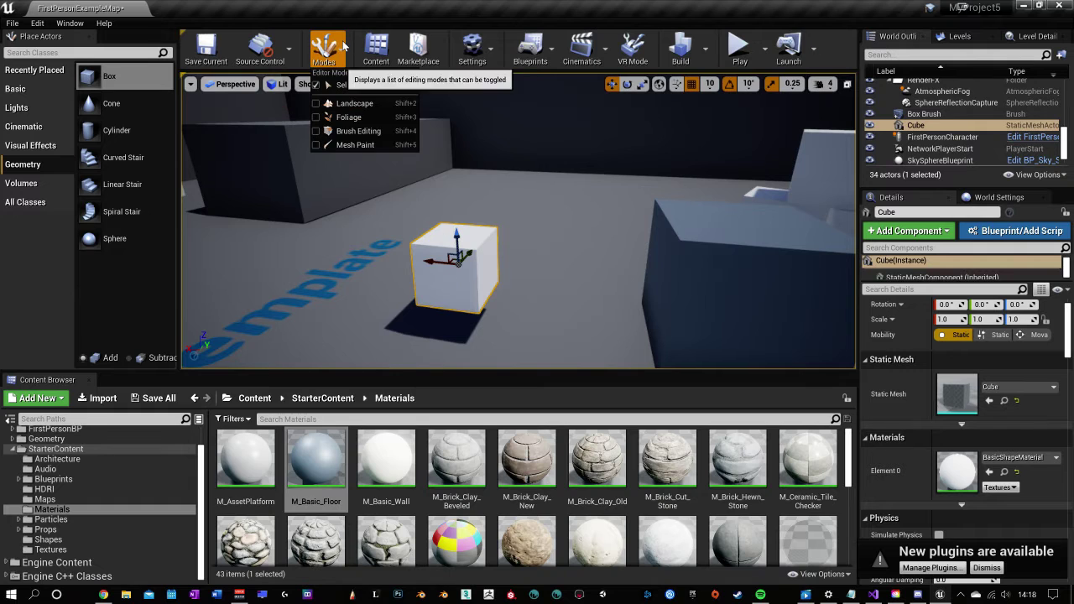
pyautogui.click(357, 132)
pyautogui.moveTo(458, 279); pyautogui.dragTo(402, 277, button='right')
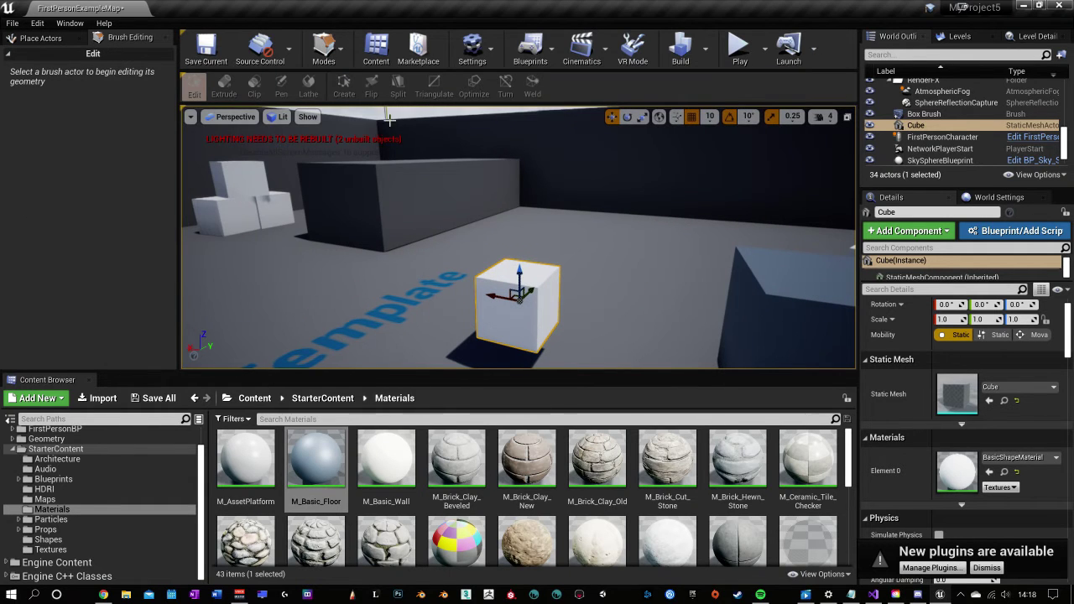
pyautogui.click(335, 50)
pyautogui.click(340, 50)
pyautogui.moveTo(537, 252); pyautogui.dragTo(634, 249, button='right')
pyautogui.click(633, 249)
pyautogui.press('f')
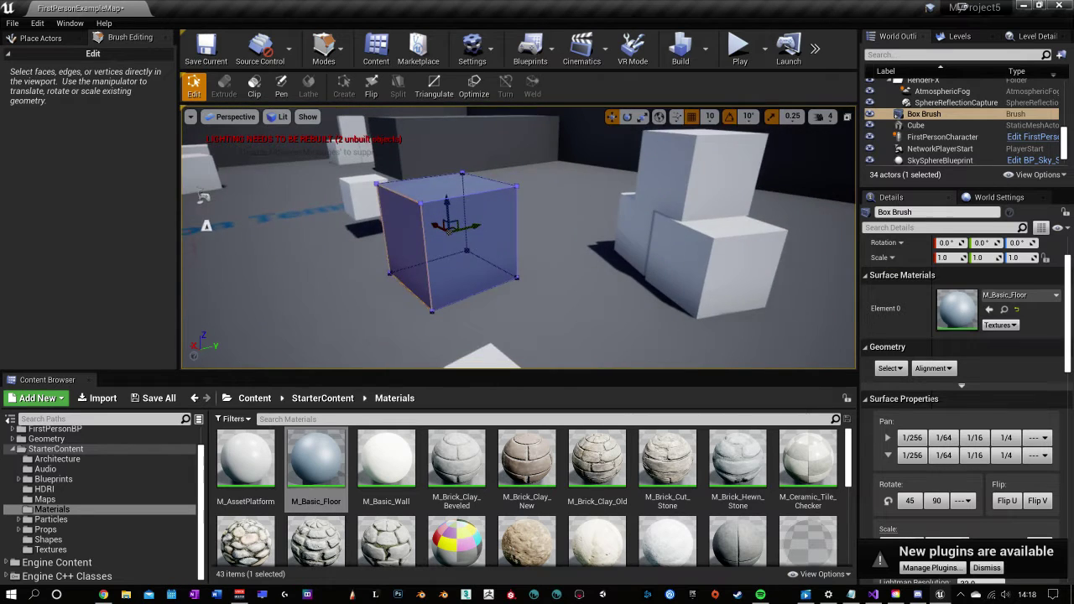
# Lower the box brush's top face to make the block shorter, and select one of its side faces.
pyautogui.click(510, 166)
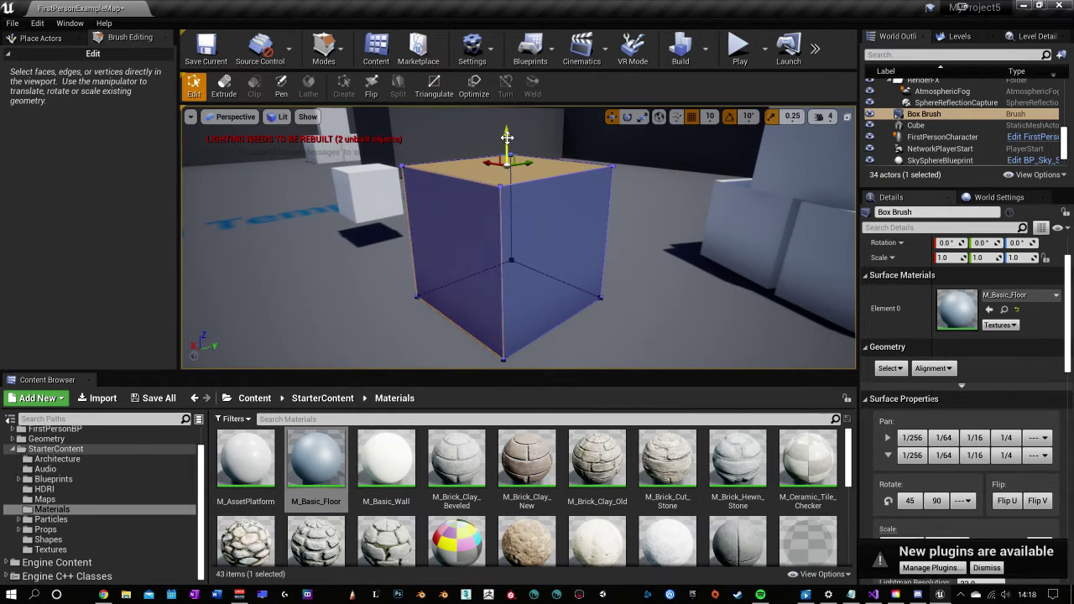
pyautogui.moveTo(507, 138); pyautogui.dragTo(507, 190)
pyautogui.click(475, 266)
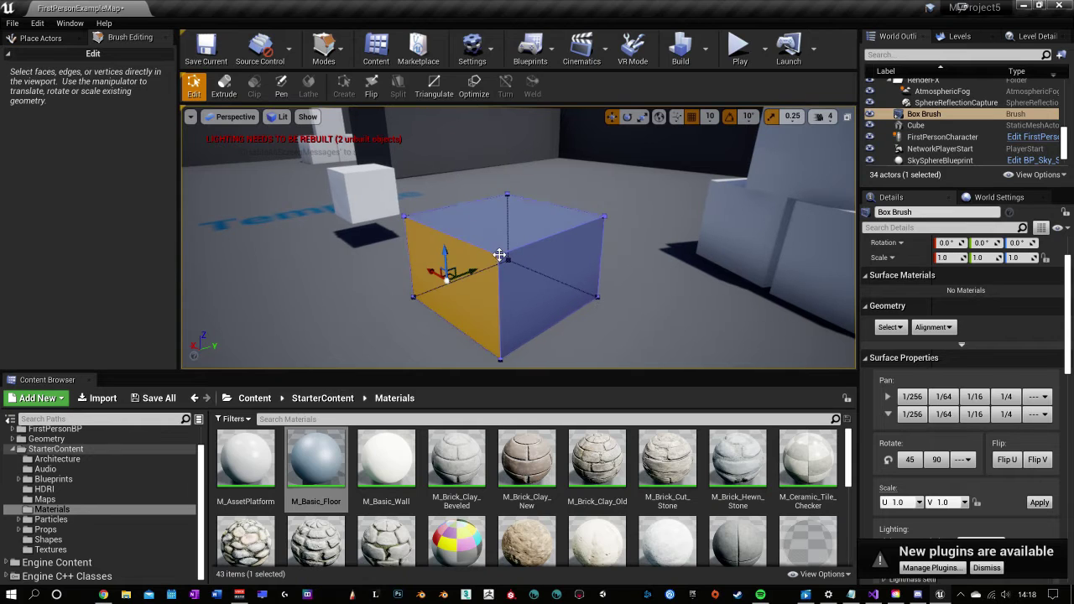
# Try to deform the box brush by moving its near top corner vertex.
pyautogui.click(500, 254)
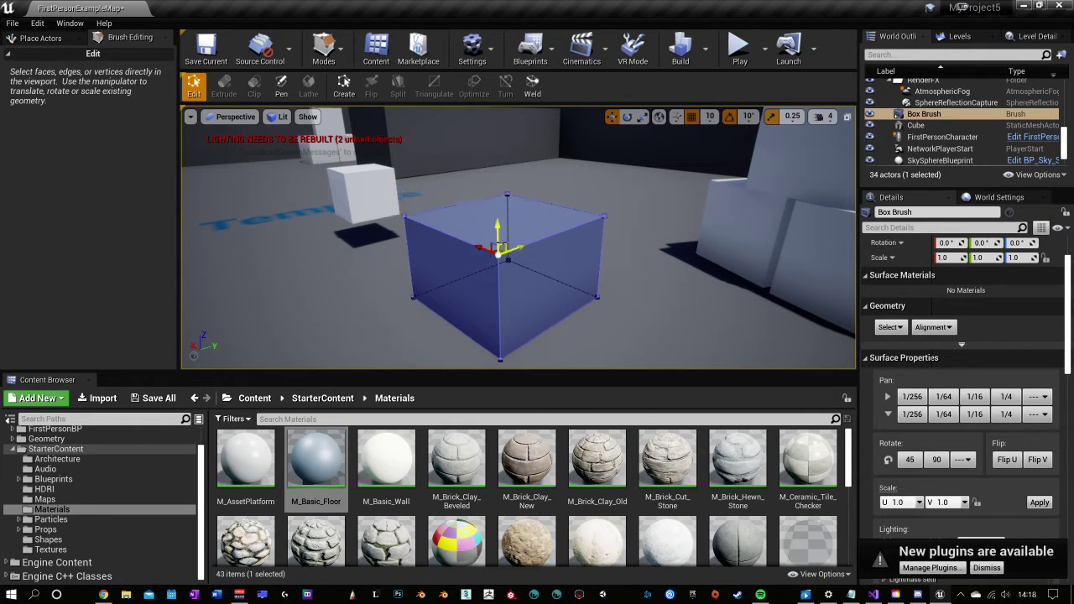
pyautogui.moveTo(616, 210); pyautogui.dragTo(544, 237)
pyautogui.click(686, 237)
pyautogui.moveTo(686, 236)
pyautogui.mouseDown(button='right')
pyautogui.moveTo(686, 311)
pyautogui.moveTo(730, 244)
pyautogui.mouseUp(button='right')
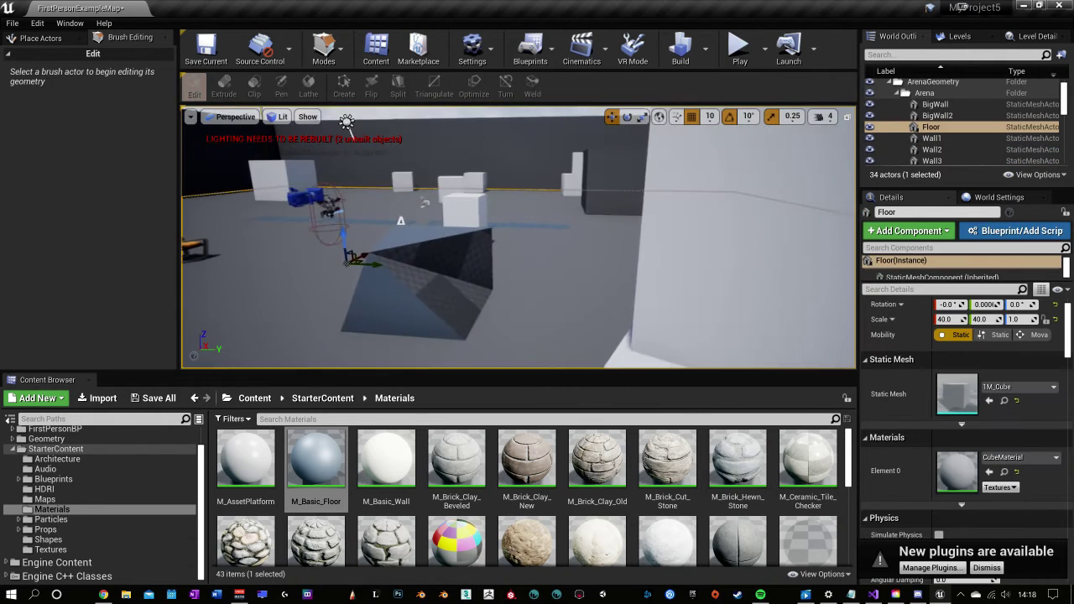
# Undo the corner vertex move on the box brush.
pyautogui.hotkey('ctrl', 'z')
pyautogui.hotkey('ctrl', 'z')
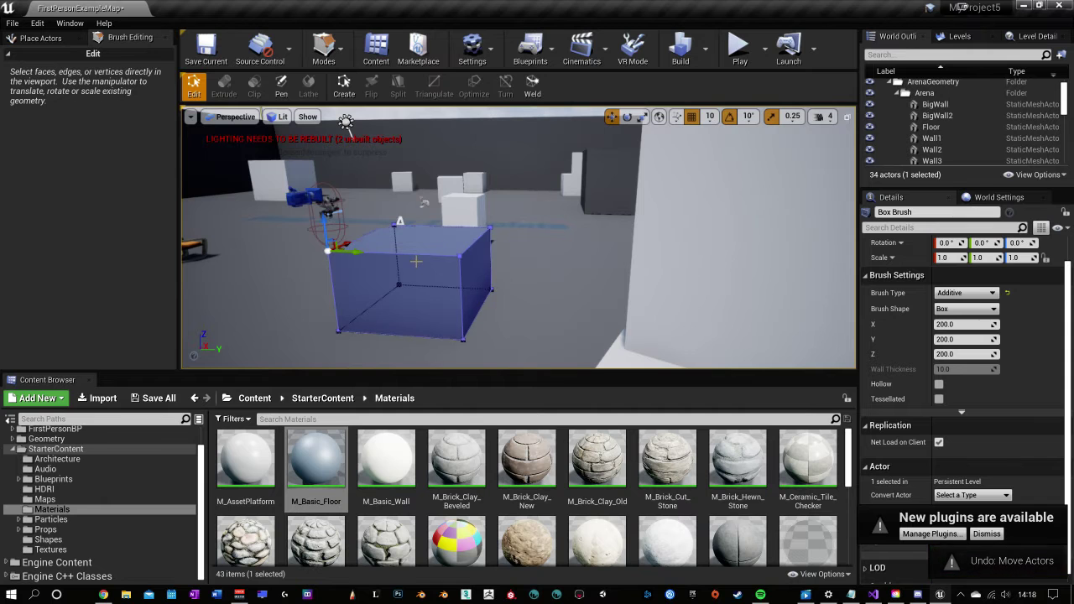
pyautogui.moveTo(417, 261)
pyautogui.mouseDown(button='right')
pyautogui.moveTo(478, 261)
pyautogui.moveTo(369, 277)
pyautogui.moveTo(353, 353)
pyautogui.mouseUp(button='right')
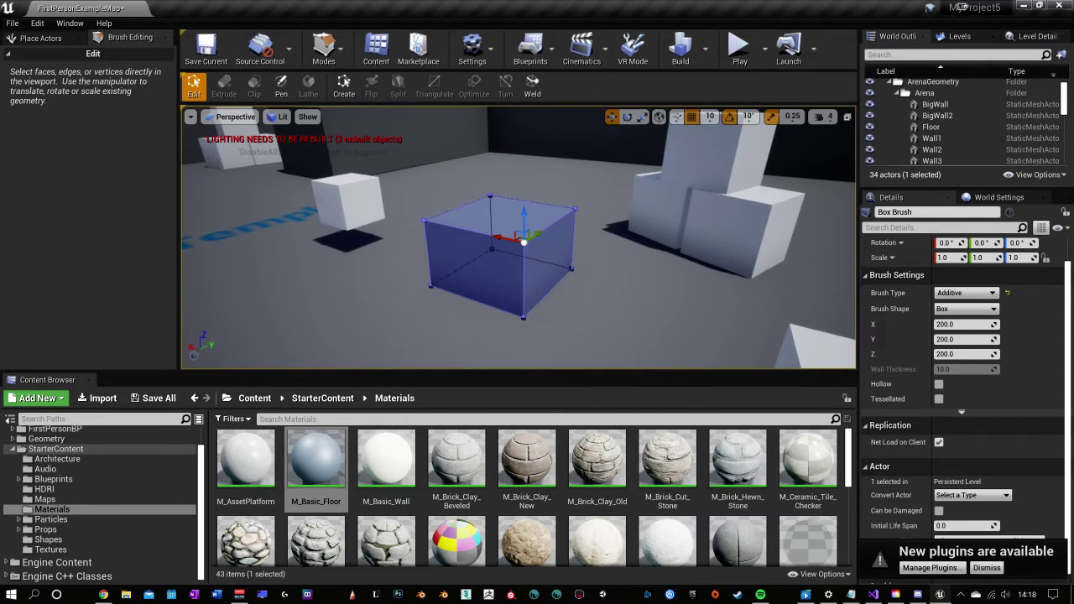
# Raise the box brush's top face well above the arena blocks to form a tall column, and deselect the brush.
pyautogui.moveTo(544, 238); pyautogui.dragTo(504, 244, button='right')
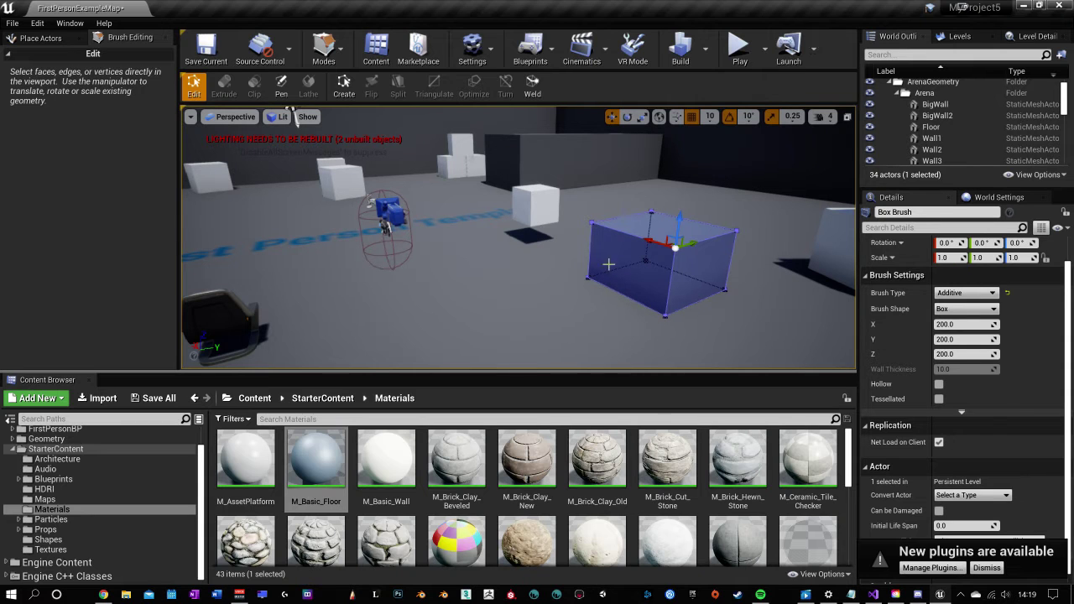
pyautogui.moveTo(617, 287)
pyautogui.mouseDown(button='right')
pyautogui.moveTo(470, 287)
pyautogui.moveTo(486, 243)
pyautogui.moveTo(671, 290)
pyautogui.moveTo(625, 290)
pyautogui.mouseUp(button='right')
pyautogui.click(539, 251)
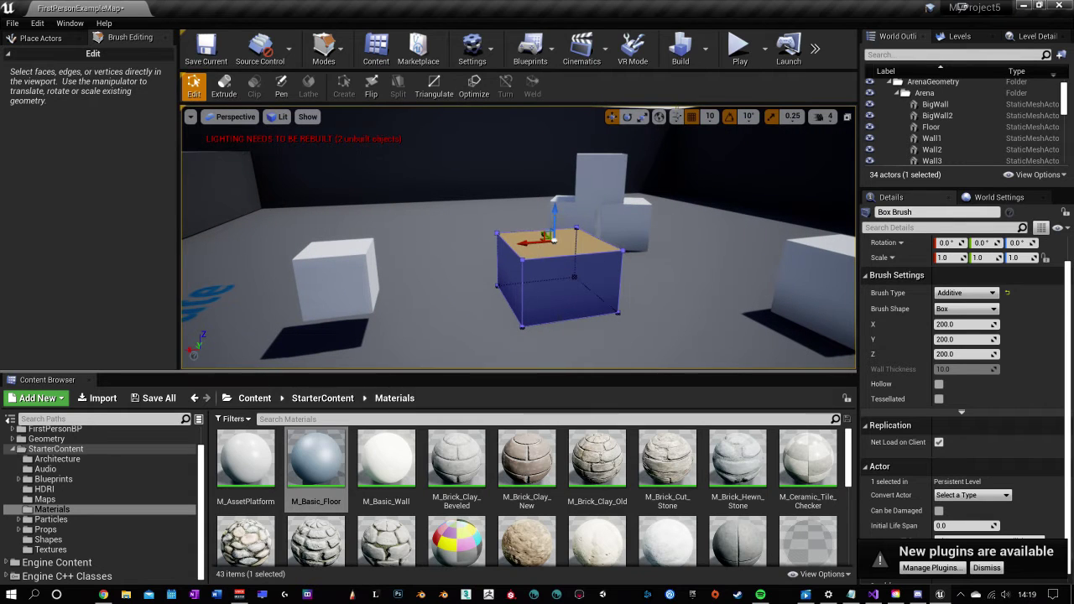
pyautogui.moveTo(556, 209); pyautogui.dragTo(556, 67)
pyautogui.moveTo(555, 167)
pyautogui.mouseDown(button='right')
pyautogui.moveTo(570, 218)
pyautogui.moveTo(579, 134)
pyautogui.mouseUp(button='right')
pyautogui.moveTo(542, 219); pyautogui.dragTo(602, 218, button='right')
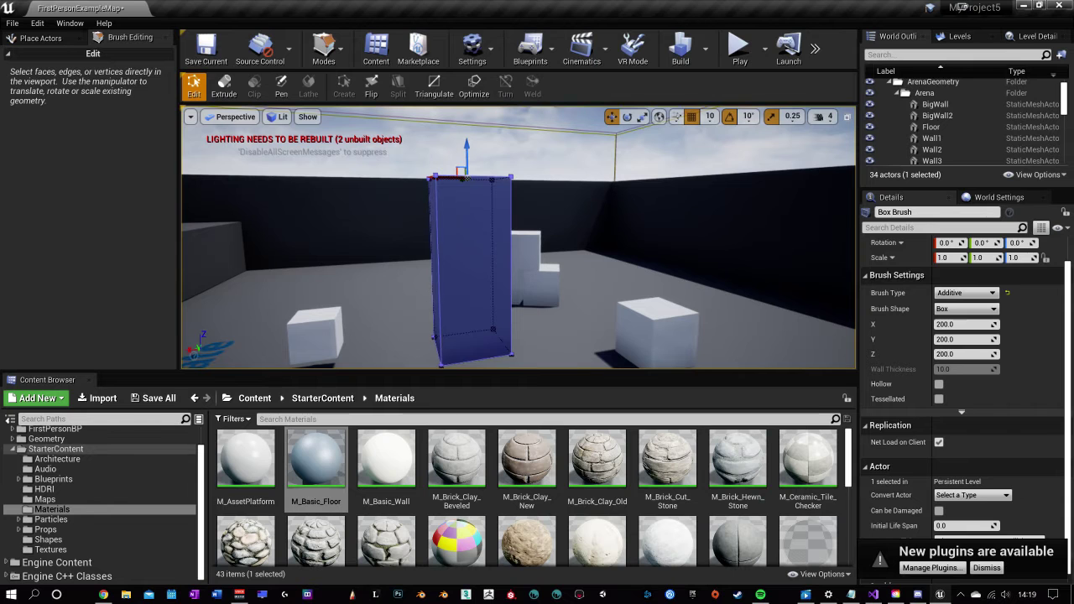
pyautogui.click(571, 155)
pyautogui.moveTo(570, 155)
pyautogui.mouseDown(button='right')
pyautogui.moveTo(537, 155)
pyautogui.moveTo(594, 156)
pyautogui.moveTo(470, 227)
pyautogui.moveTo(378, 235)
pyautogui.moveTo(411, 193)
pyautogui.mouseUp(button='right')
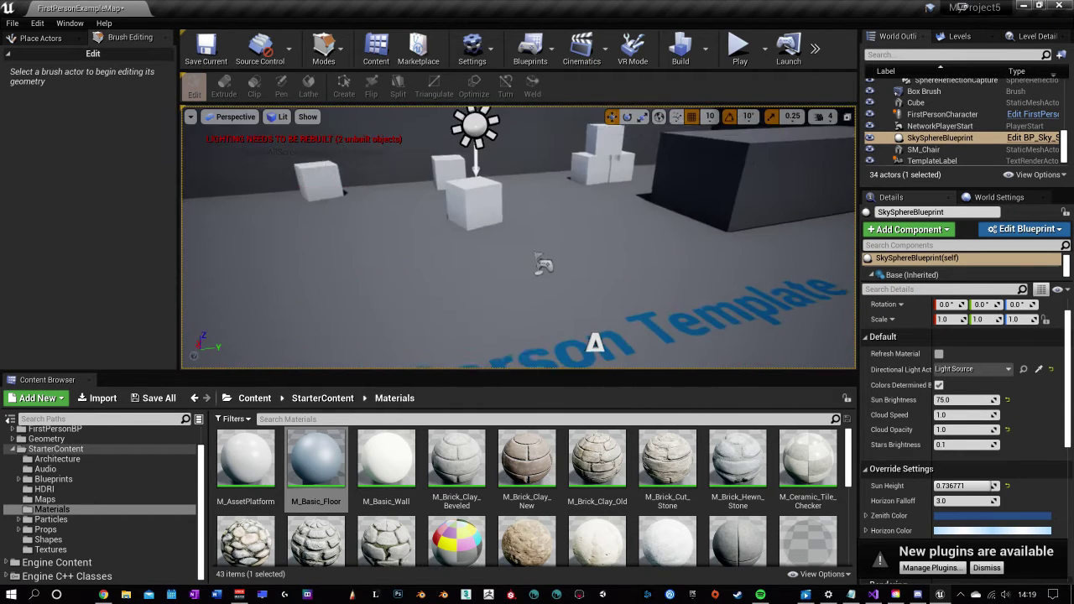
pyautogui.moveTo(554, 193); pyautogui.dragTo(607, 179, button='right')
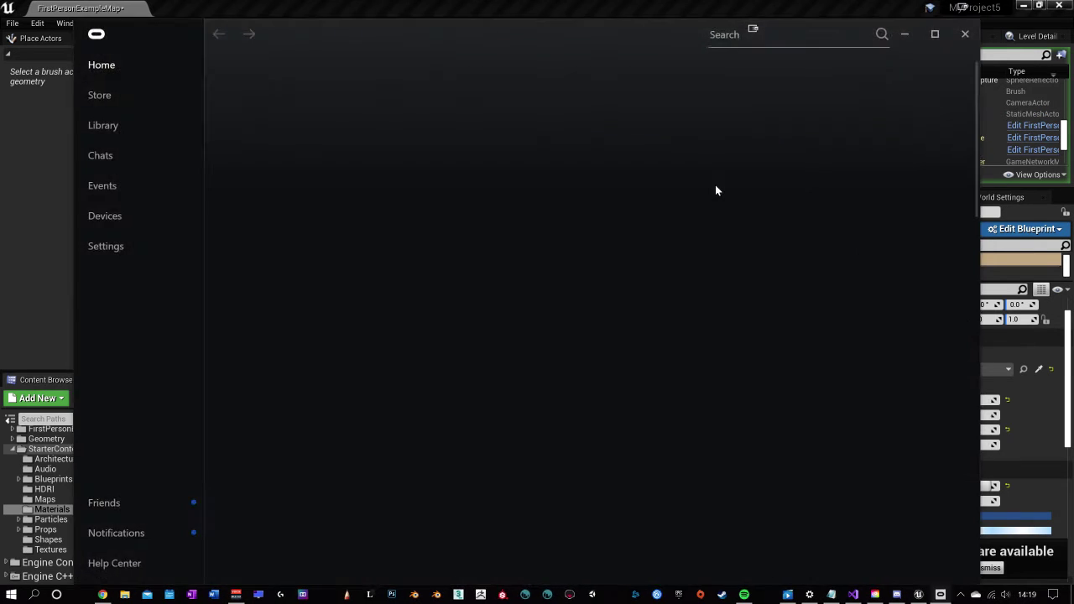
# Close the Oculus app window, walk up to the tall box column in the play session, and stop playing.
pyautogui.click(965, 33)
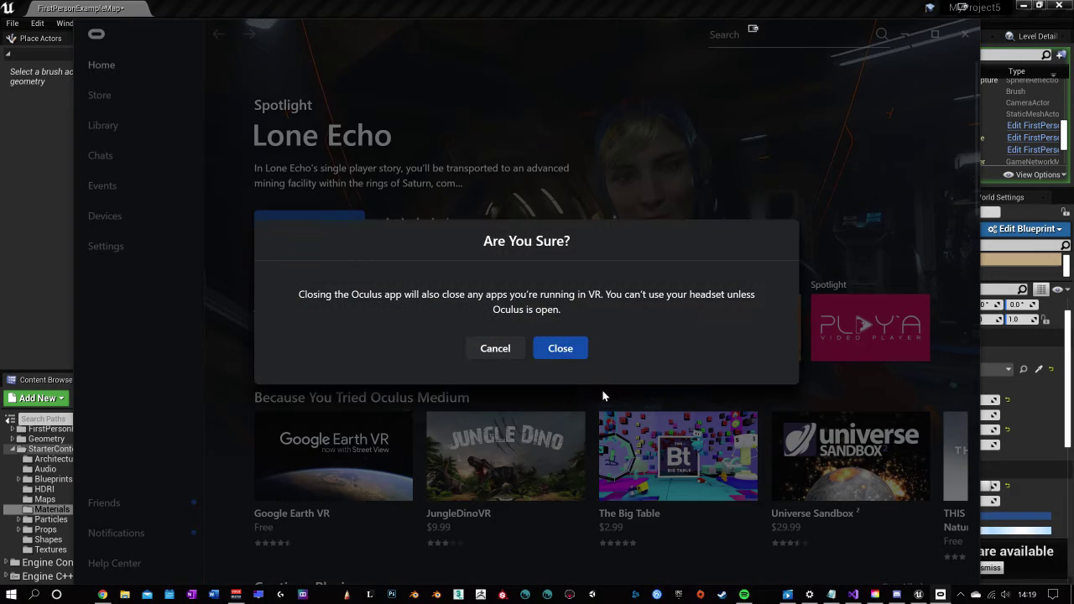
pyautogui.click(561, 349)
pyautogui.press('w')
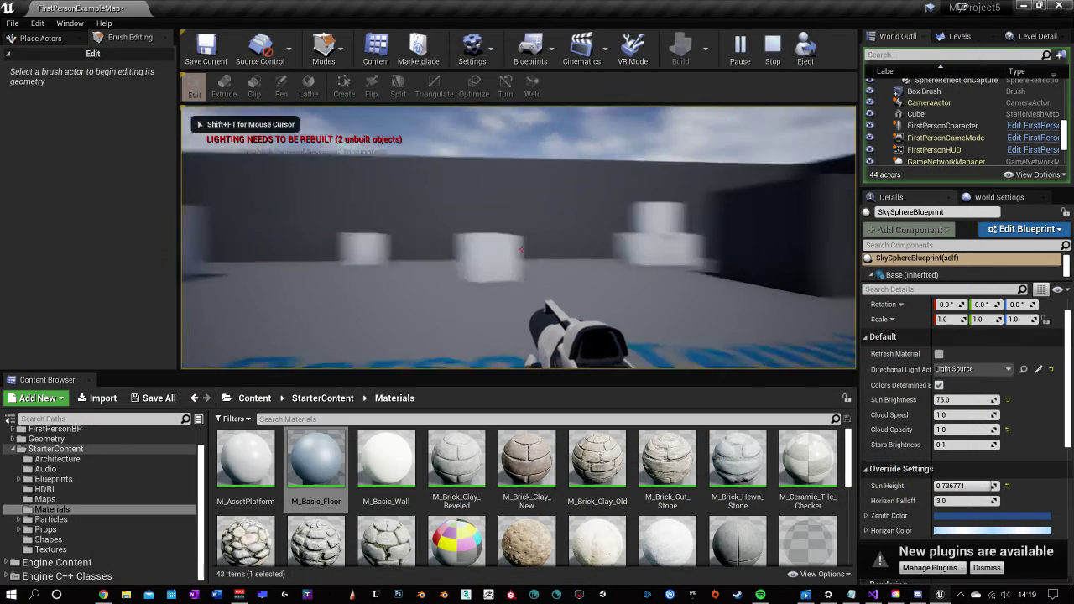
pyautogui.press('d')
pyautogui.press('w')
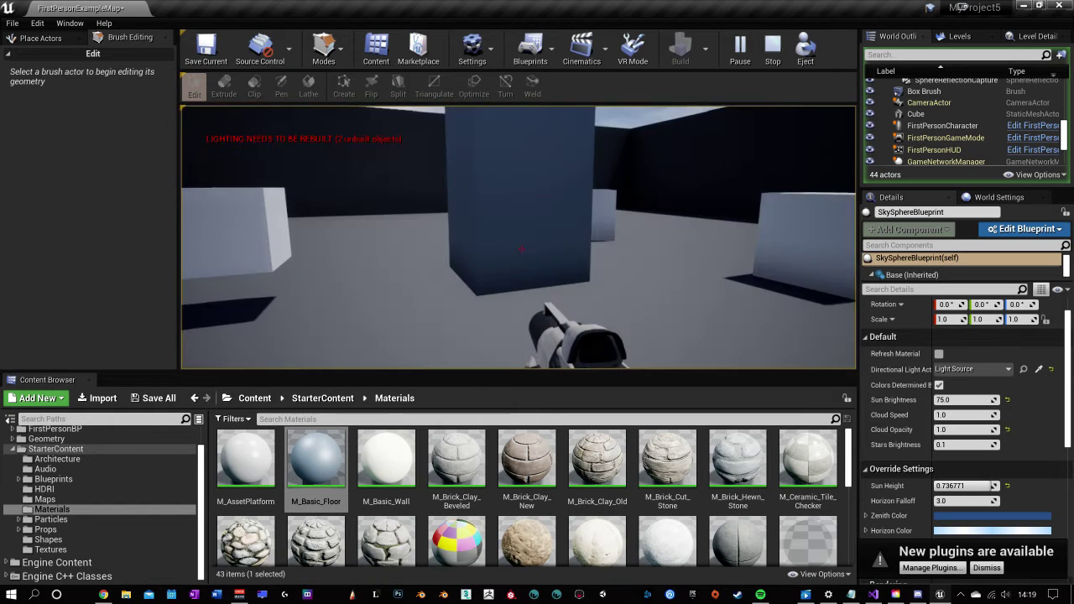
pyautogui.press('Escape')
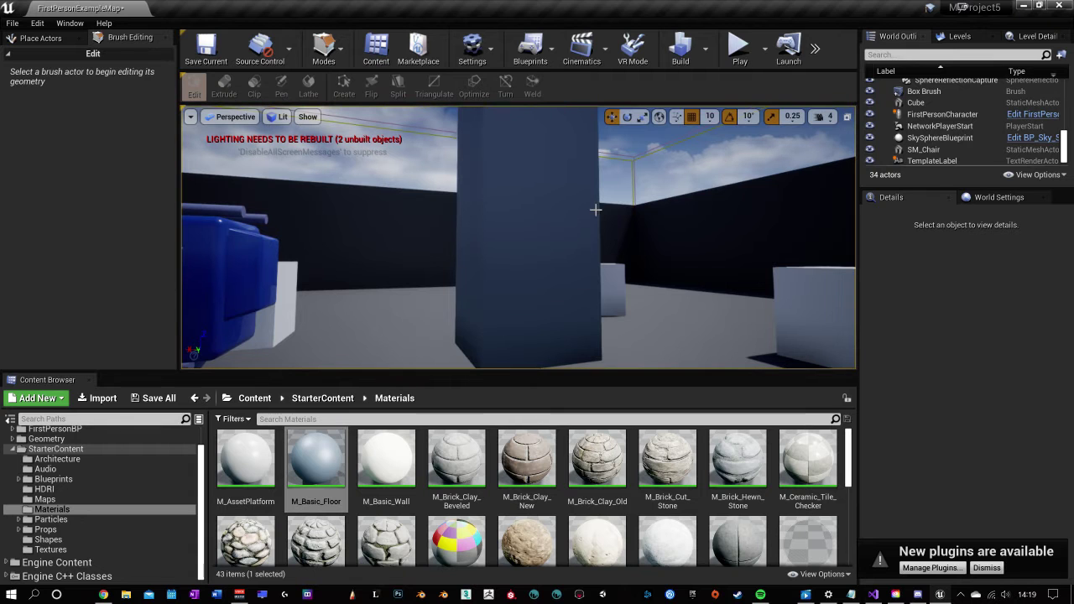
# Select the box brush's top face and lower it to shorten the tall column.
pyautogui.click(564, 227)
pyautogui.moveTo(564, 227)
pyautogui.mouseDown(button='right')
pyautogui.moveTo(605, 335)
pyautogui.moveTo(564, 286)
pyautogui.moveTo(564, 151)
pyautogui.moveTo(564, 293)
pyautogui.mouseUp(button='right')
pyautogui.click(518, 248)
pyautogui.moveTo(510, 217); pyautogui.dragTo(510, 250)
pyautogui.moveTo(510, 250)
pyautogui.mouseDown(button='right')
pyautogui.moveTo(495, 311)
pyautogui.moveTo(445, 285)
pyautogui.moveTo(417, 219)
pyautogui.mouseUp(button='right')
# Place an additive cylinder geometry brush on the arena floor beside the box column.
pyautogui.click(10, 38)
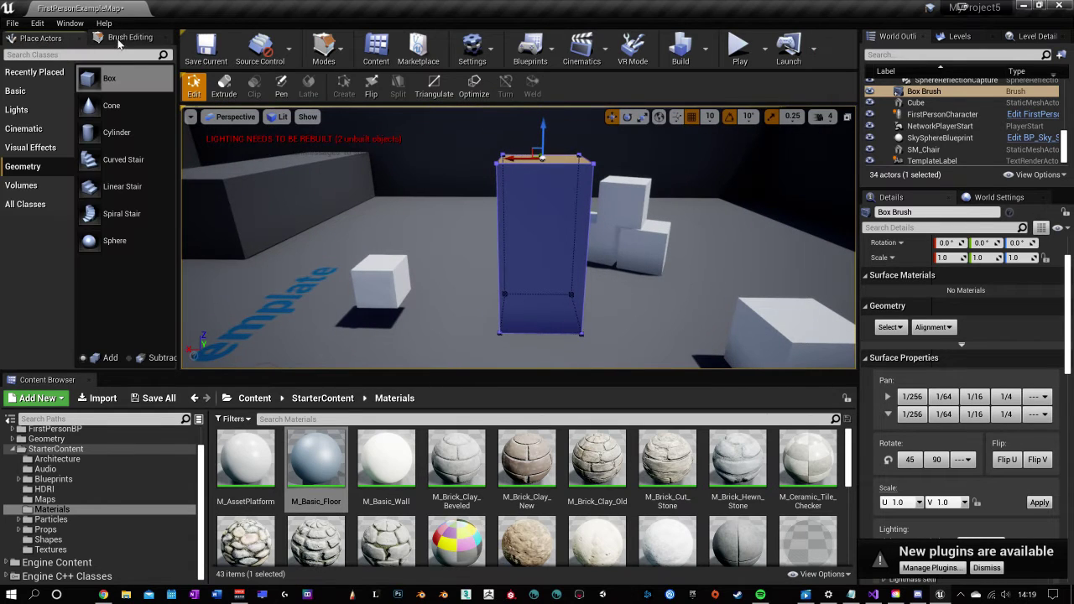
pyautogui.moveTo(117, 132); pyautogui.dragTo(551, 355)
pyautogui.moveTo(550, 355)
pyautogui.mouseDown(button='right')
pyautogui.moveTo(638, 369)
pyautogui.moveTo(538, 353)
pyautogui.moveTo(621, 336)
pyautogui.moveTo(546, 366)
pyautogui.mouseUp(button='right')
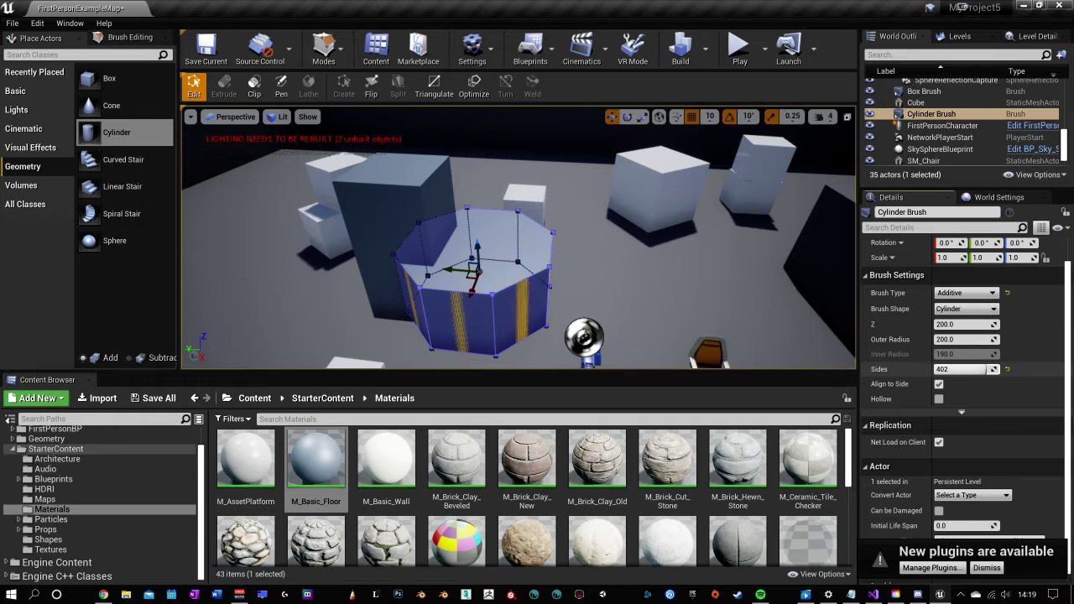
# Set the cylinder brush's number of sides to 50 and deselect the brush.
pyautogui.moveTo(985, 369); pyautogui.dragTo(948, 369)
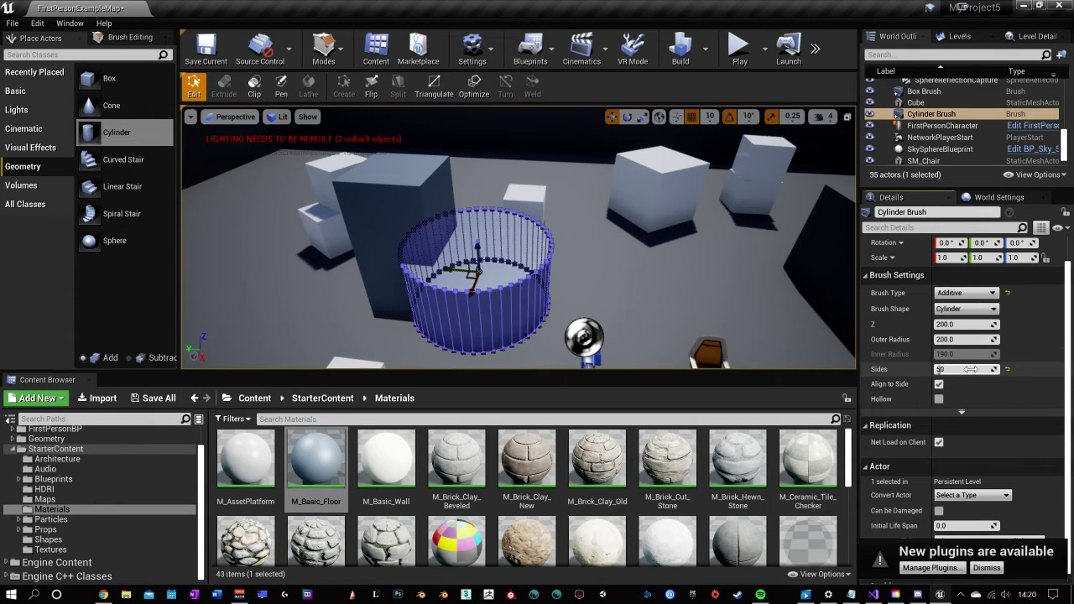
pyautogui.keyDown('alt'); pyautogui.moveTo(818, 305); pyautogui.dragTo(587, 298); pyautogui.keyUp('alt')
pyautogui.moveTo(588, 300); pyautogui.dragTo(563, 303, button='middle')
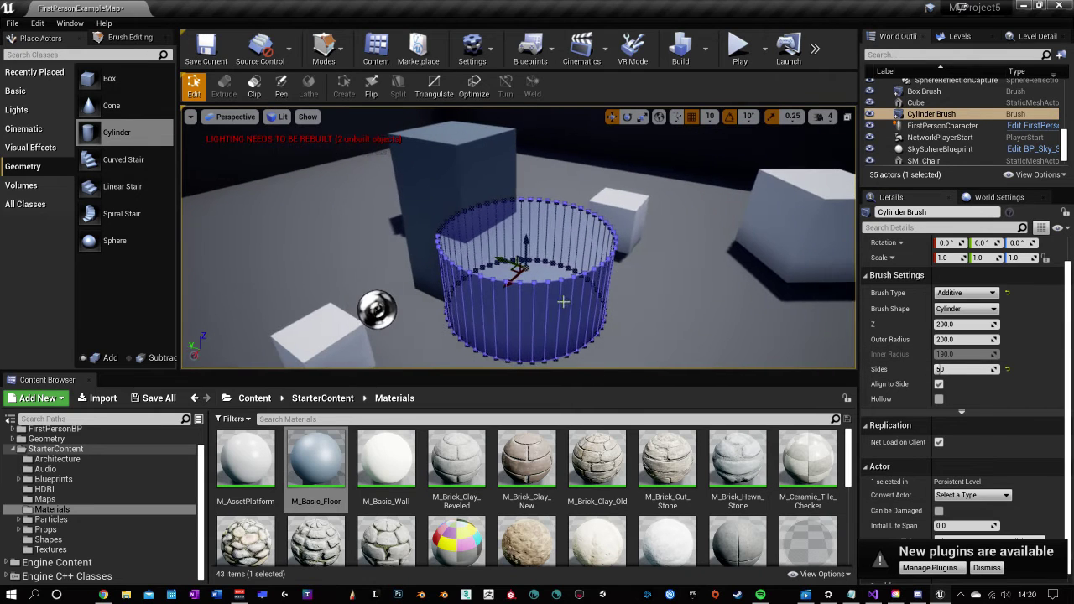
pyautogui.click(563, 302)
# In Select mode, rotate the cylinder brush to -90° about X so it lies on its side, and raise it above the floor.
pyautogui.click(323, 62)
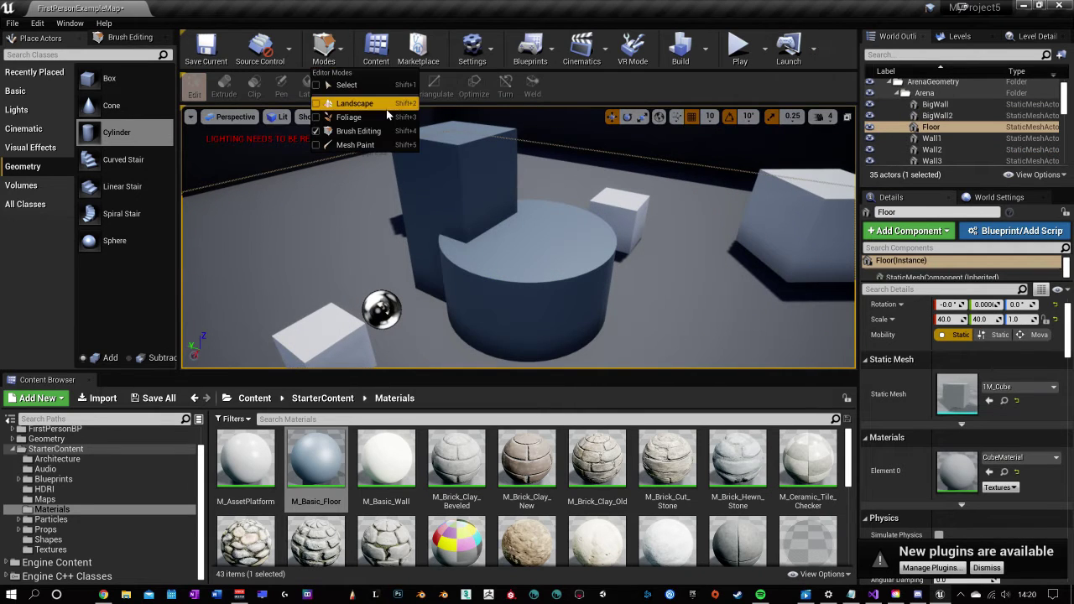
pyautogui.click(345, 85)
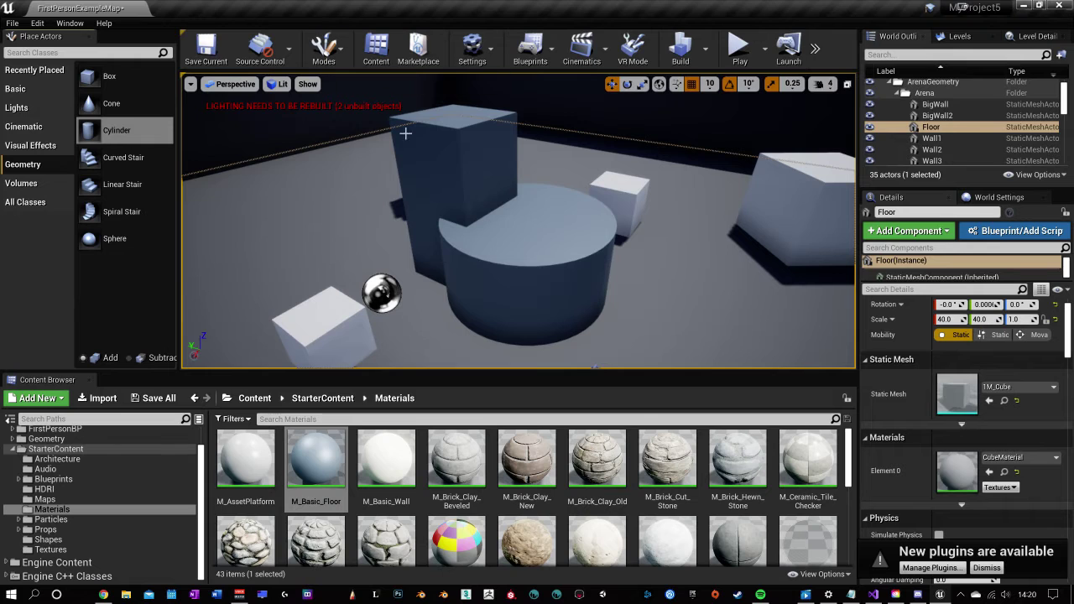
pyautogui.click(560, 268)
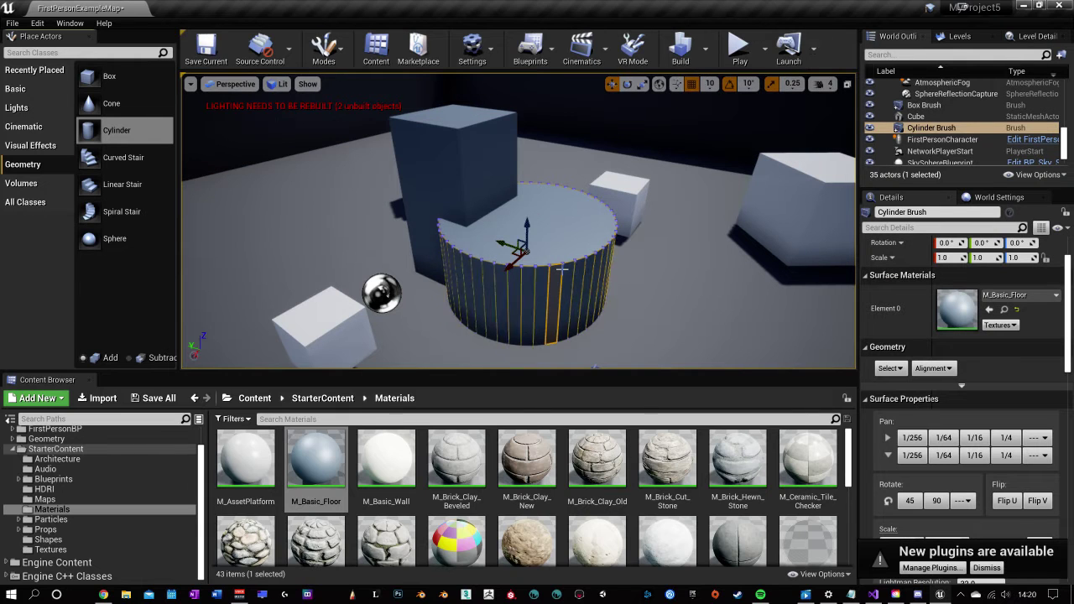
pyautogui.press('e')
pyautogui.press('r')
pyautogui.press('e')
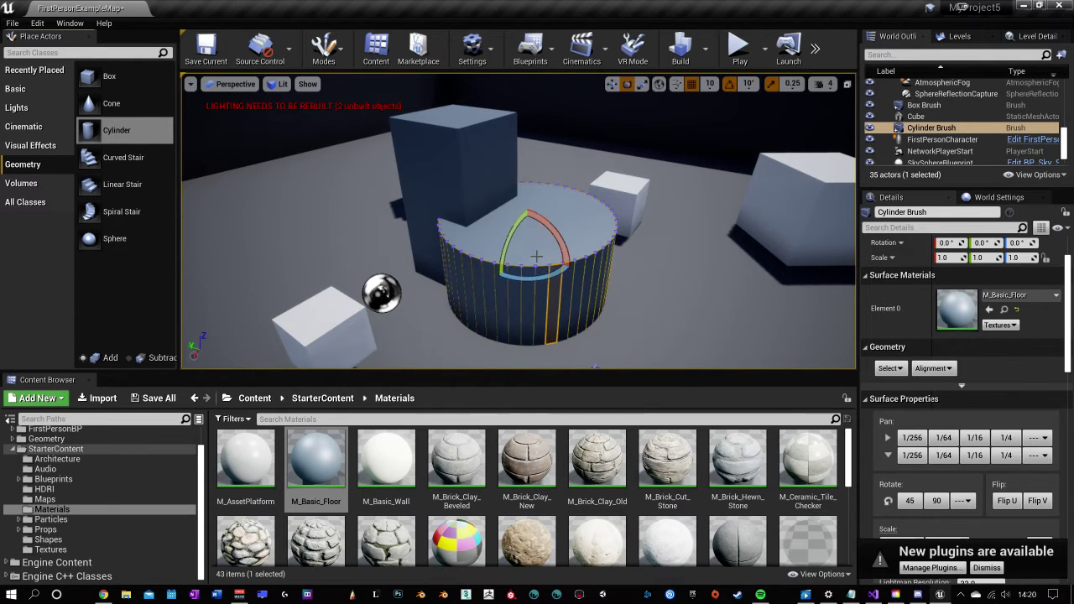
pyautogui.moveTo(552, 240); pyautogui.dragTo(574, 270)
pyautogui.press('w')
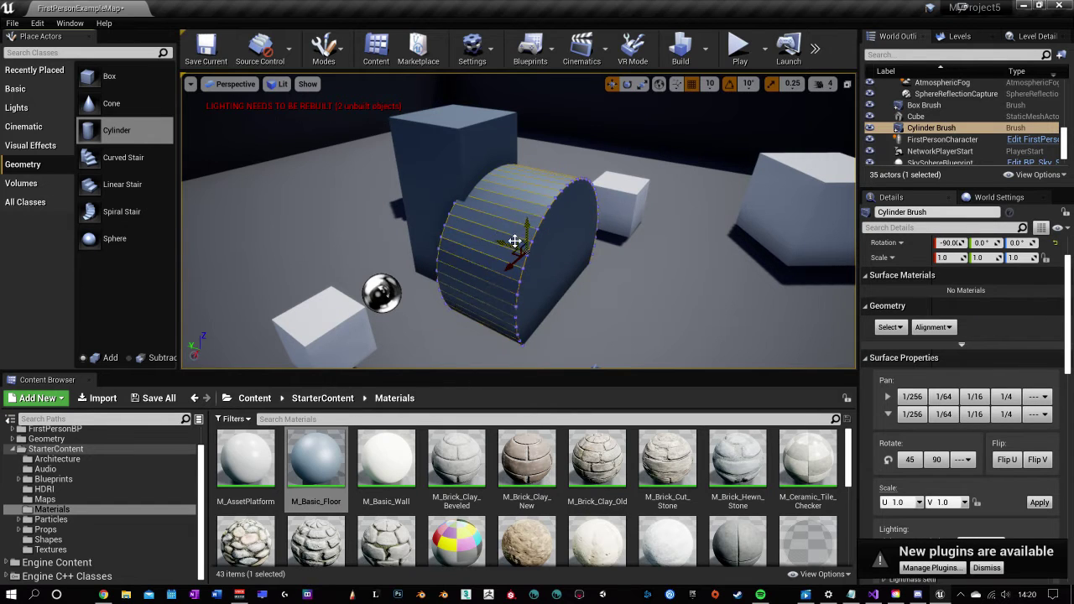
pyautogui.moveTo(512, 239)
pyautogui.mouseDown()
pyautogui.moveTo(514, 194)
pyautogui.moveTo(539, 199)
pyautogui.moveTo(529, 197)
pyautogui.mouseUp()
# Try to scale the cylinder brush uniformly, and undo the result.
pyautogui.press('e')
pyautogui.press('r')
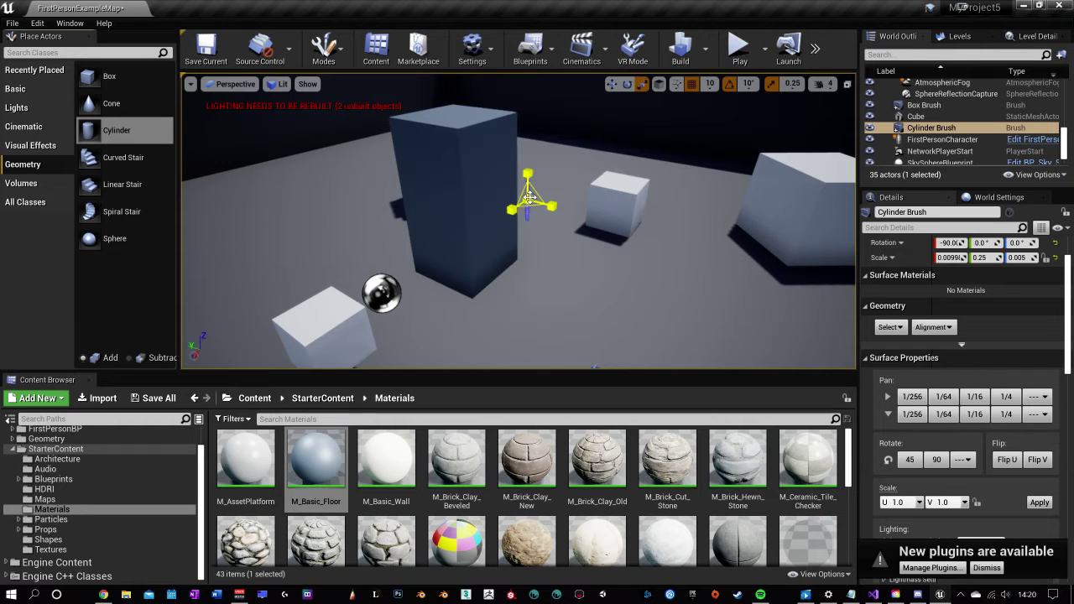
pyautogui.hotkey('ctrl', 'z')
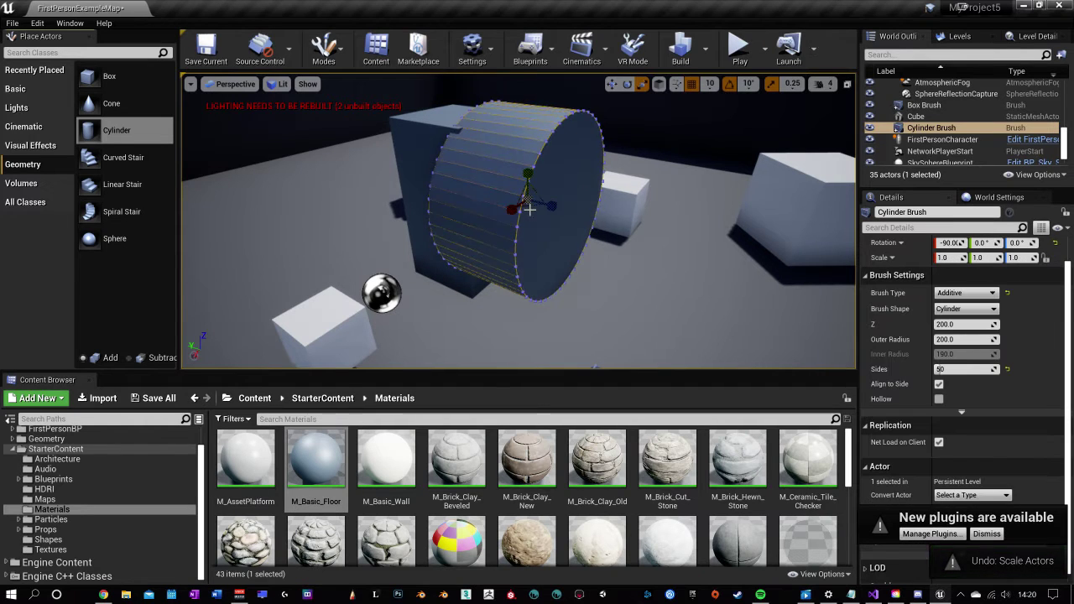
pyautogui.moveTo(528, 197); pyautogui.dragTo(587, 195)
pyautogui.moveTo(587, 194); pyautogui.dragTo(447, 197, button='right')
pyautogui.press('w')
pyautogui.click(456, 206)
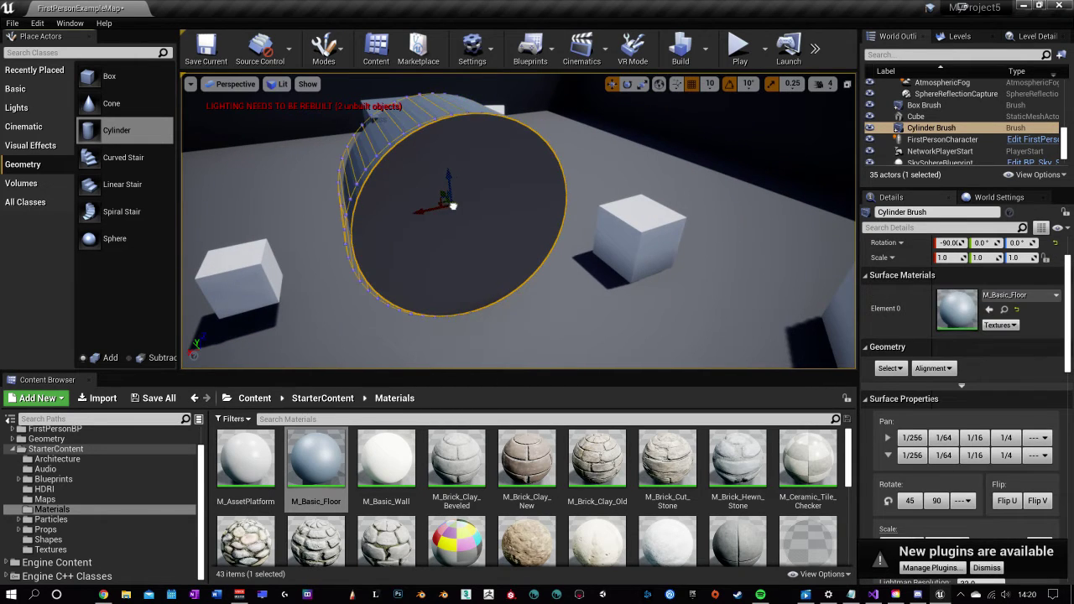
pyautogui.hotkey('ctrl', 'z')
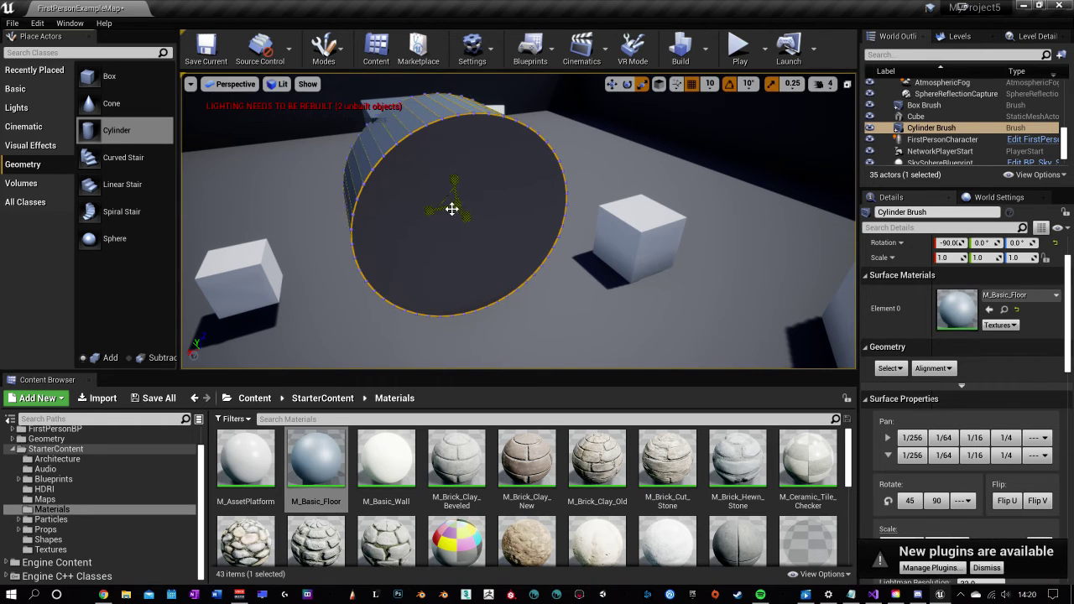
# Scale the cylinder brush uniformly to 0.5, and stretch its length to a Z scale of 2.5.
pyautogui.moveTo(456, 205)
pyautogui.mouseDown()
pyautogui.moveTo(500, 180)
pyautogui.moveTo(457, 206)
pyautogui.mouseUp()
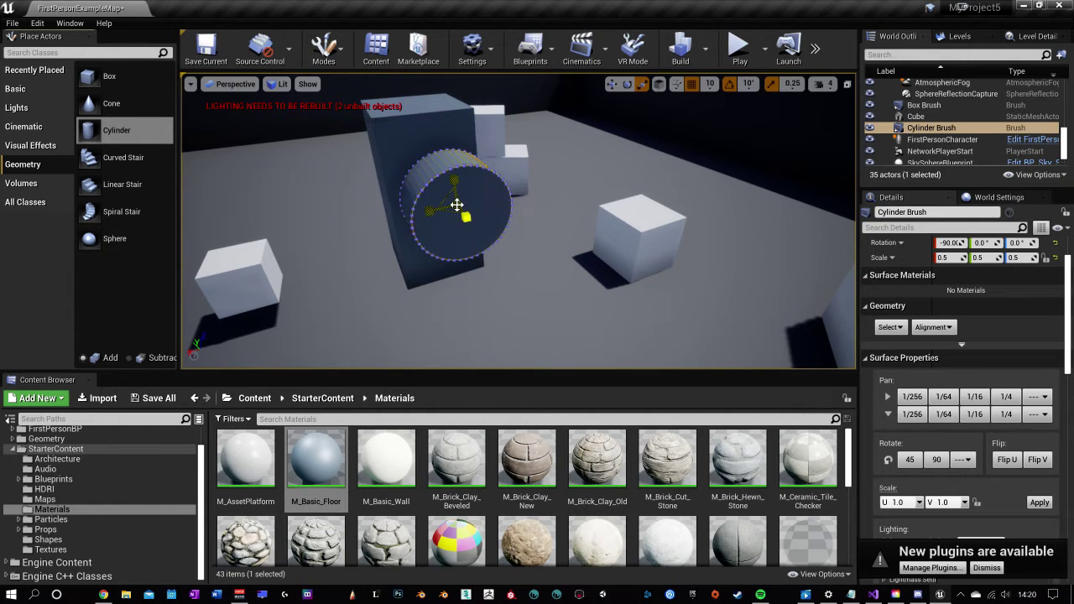
pyautogui.moveTo(504, 255); pyautogui.dragTo(605, 233, button='right')
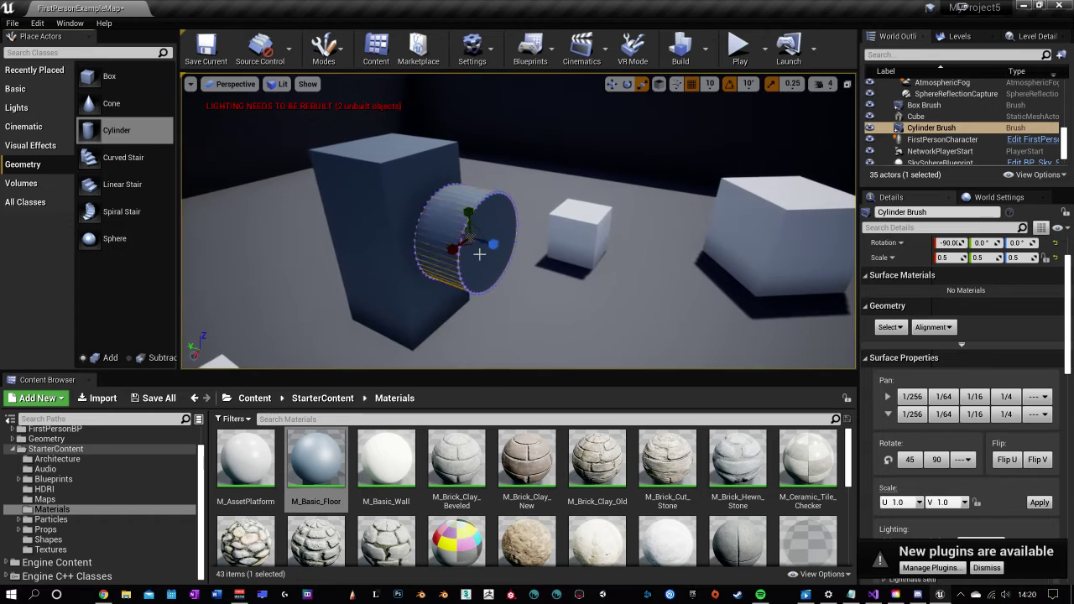
pyautogui.moveTo(495, 244); pyautogui.dragTo(579, 267)
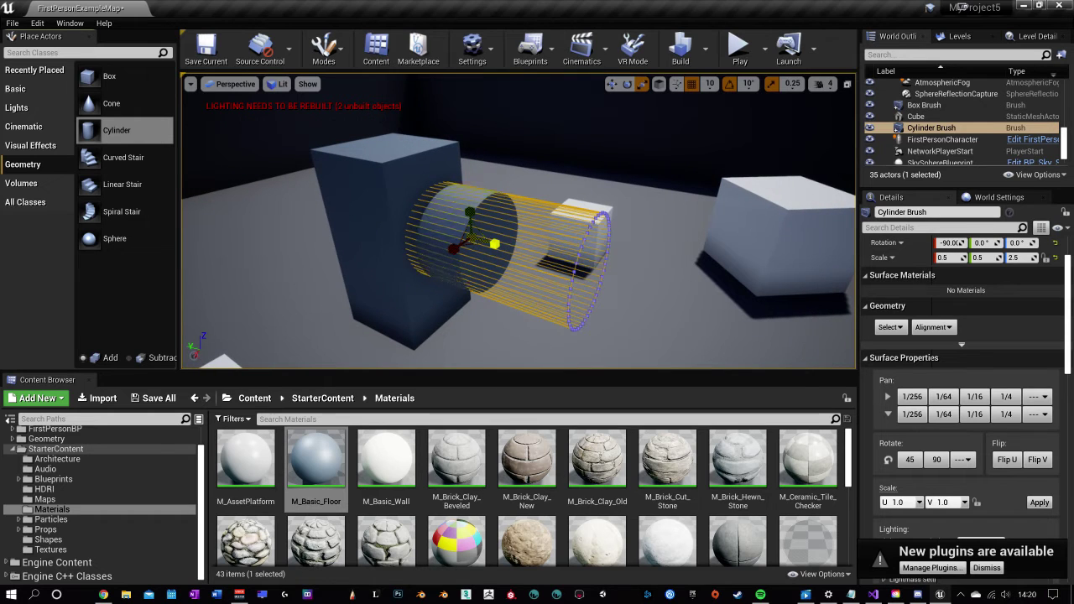
# Move the stretched cylinder brush so that it passes through the box column and sticks out on both sides.
pyautogui.press('w')
pyautogui.moveTo(437, 233); pyautogui.dragTo(386, 209)
pyautogui.click(485, 233)
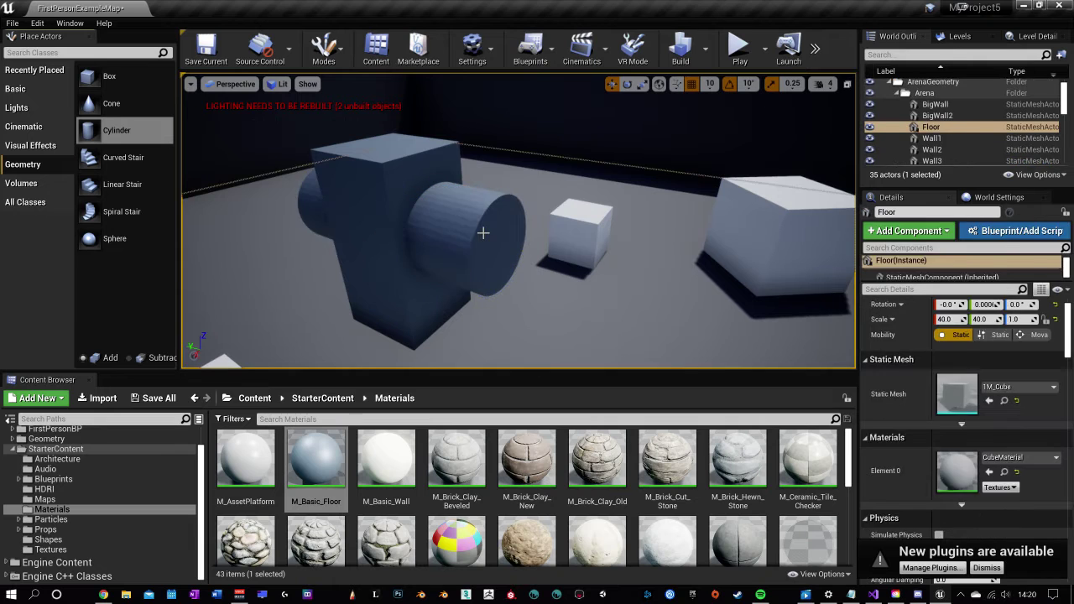
# Change the cylinder brush's Brush Type to Subtractive to cut a round hole through the box column.
pyautogui.scroll(1, 987, 374)
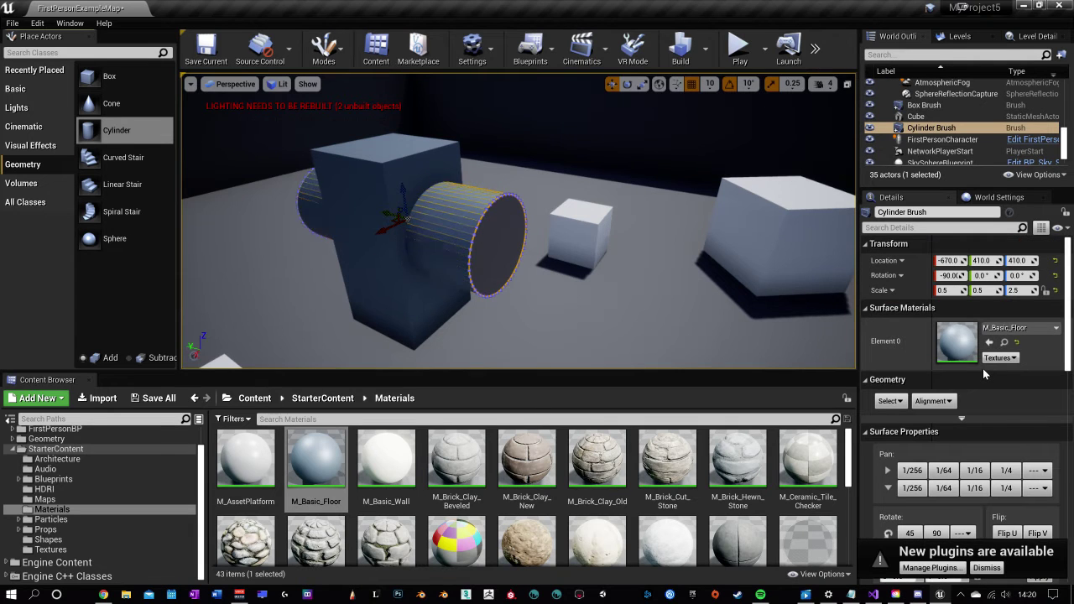
pyautogui.scroll(-5, 983, 368)
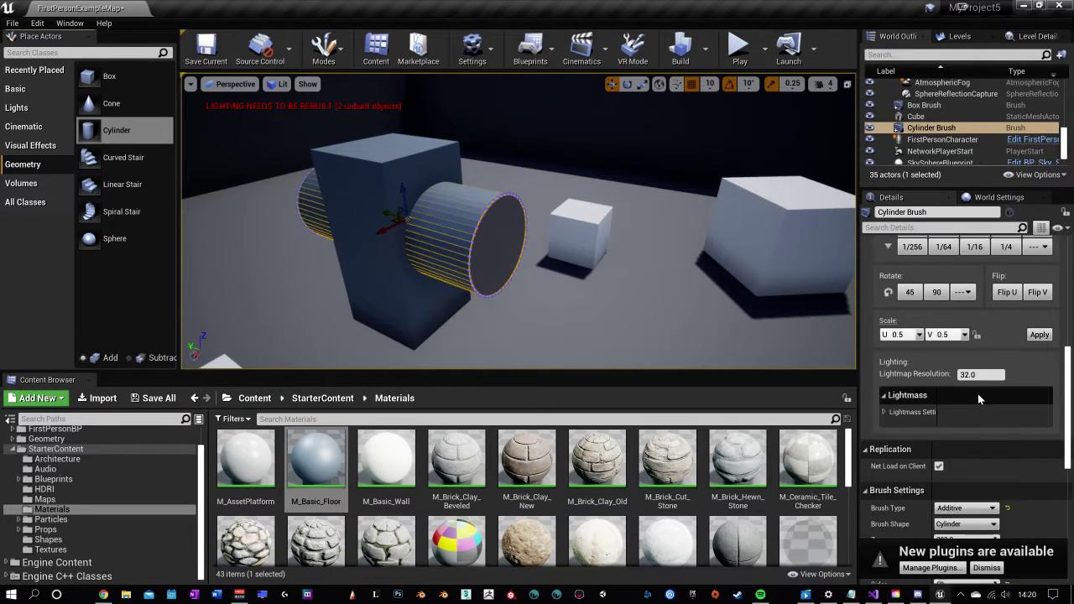
pyautogui.scroll(-2, 978, 393)
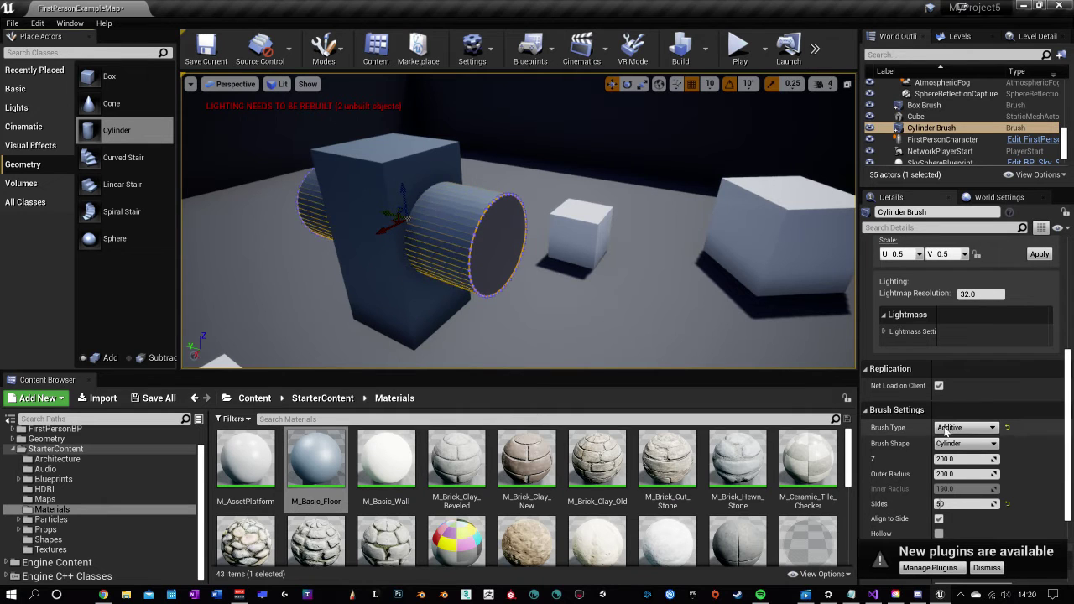
pyautogui.click(965, 427)
pyautogui.click(963, 448)
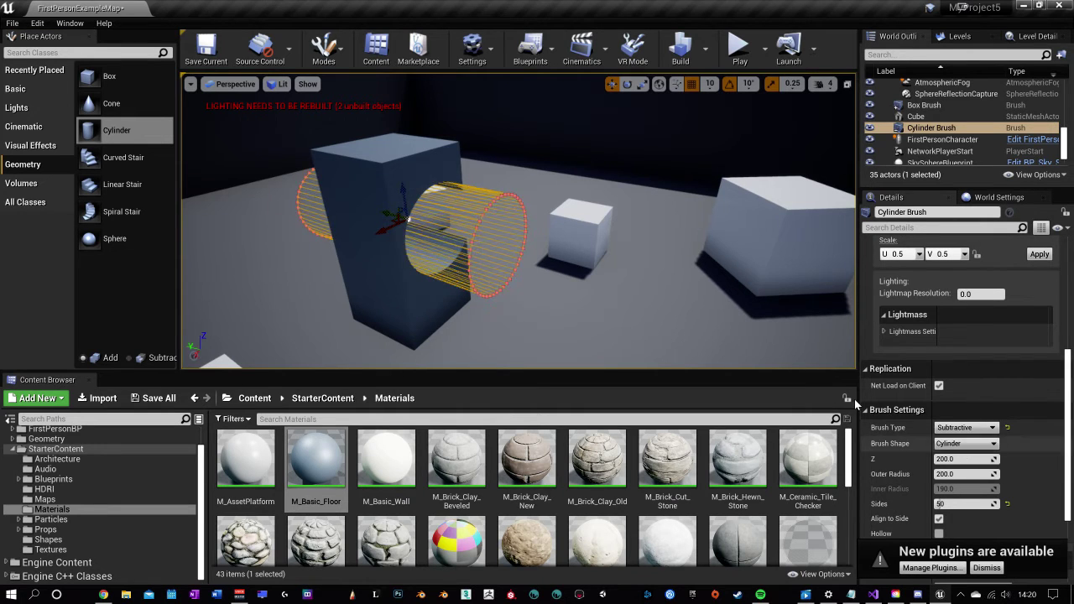
# Shift the subtractive cylinder brush sideways so that its round hole lies within the column's width.
pyautogui.moveTo(615, 152); pyautogui.dragTo(622, 152, button='right')
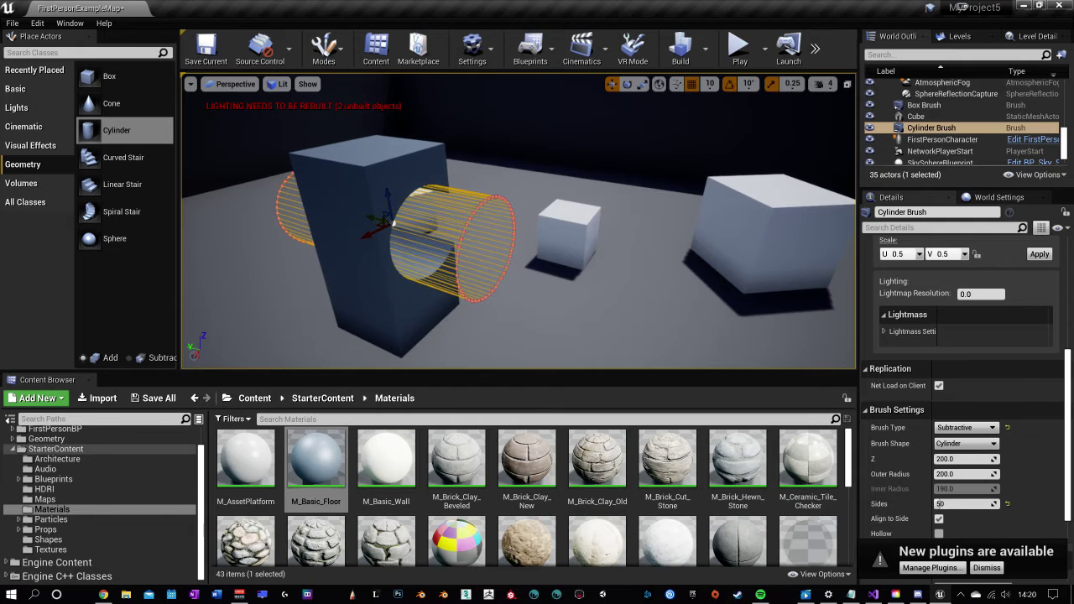
pyautogui.click(634, 232)
pyautogui.moveTo(635, 232); pyautogui.dragTo(739, 232, button='right')
pyautogui.moveTo(239, 97); pyautogui.dragTo(252, 101, button='right')
pyautogui.click(475, 225)
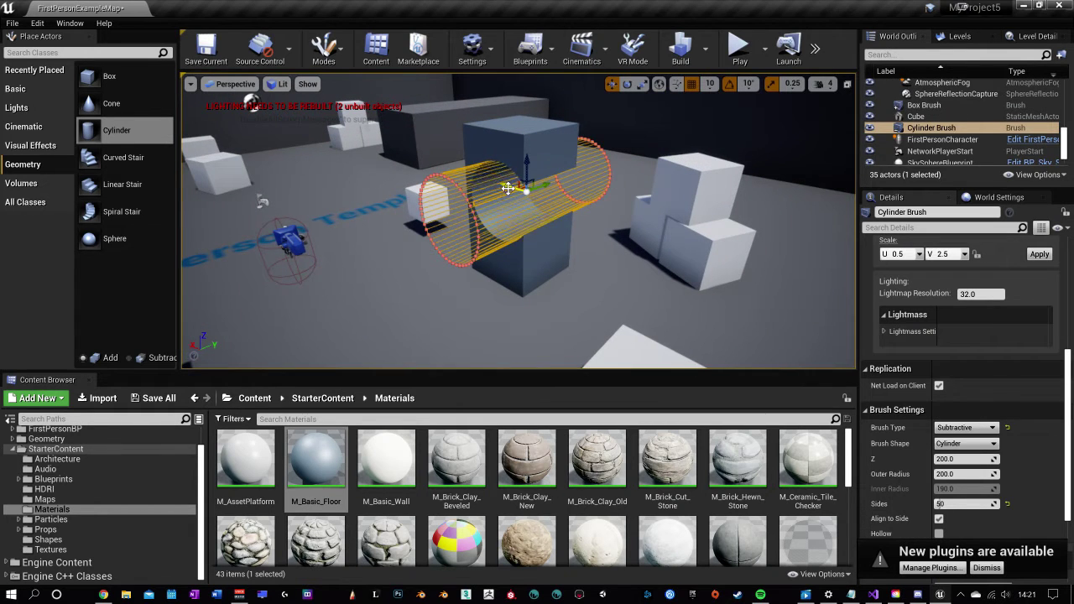
pyautogui.moveTo(504, 187); pyautogui.dragTo(488, 184)
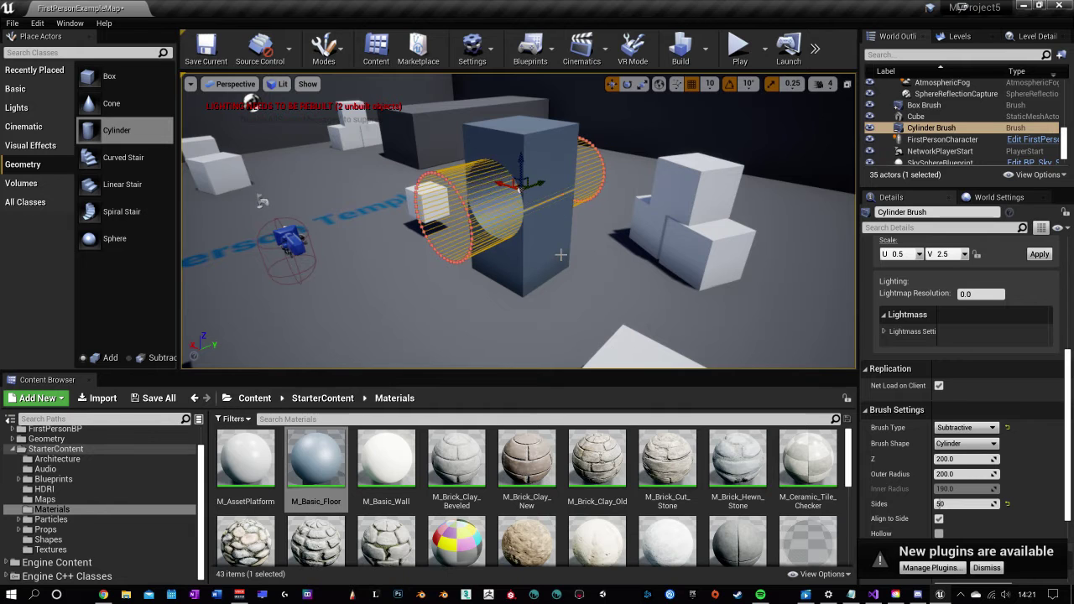
# Deselect the cylinder brush to examine the hole through the column, and reselect the brush inside the hole.
pyautogui.click(559, 253)
pyautogui.moveTo(559, 254); pyautogui.dragTo(597, 253, button='right')
pyautogui.moveTo(514, 97)
pyautogui.mouseDown(button='right')
pyautogui.moveTo(559, 97)
pyautogui.moveTo(407, 116)
pyautogui.mouseUp(button='right')
pyautogui.click(514, 97)
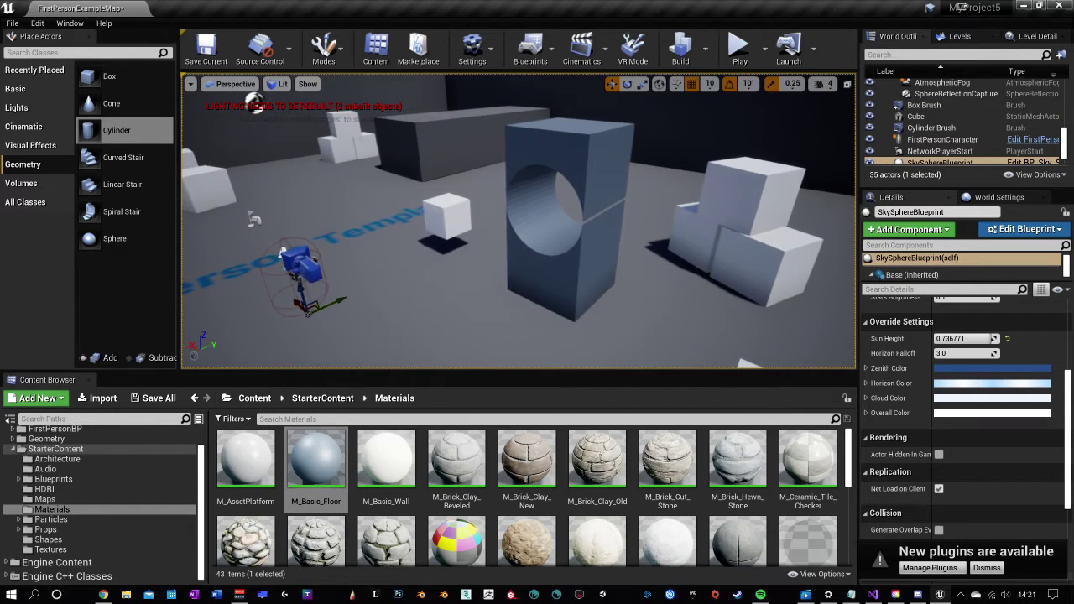
pyautogui.click(534, 236)
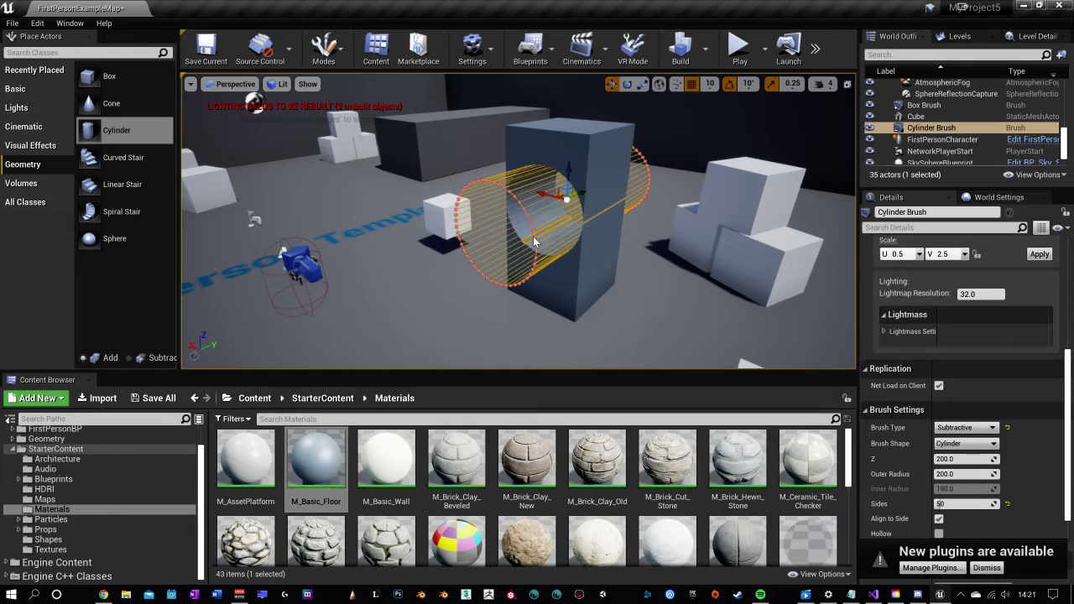
# Select the box brush, view the Export Selected dialog for saving it as an FBX file, and cancel the export.
pyautogui.click(569, 137)
pyautogui.click(37, 23)
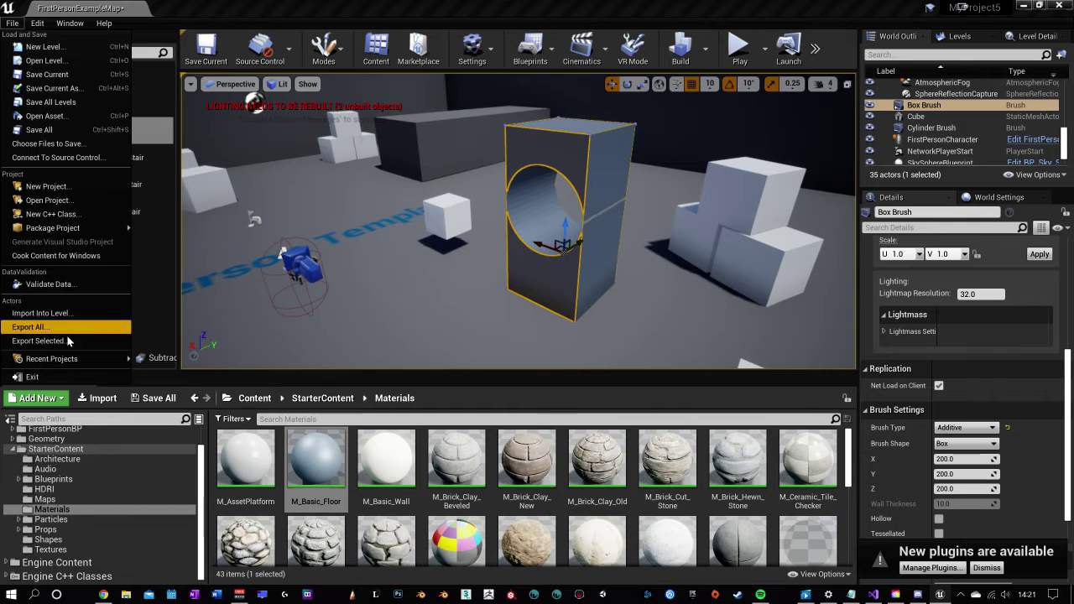
pyautogui.click(66, 337)
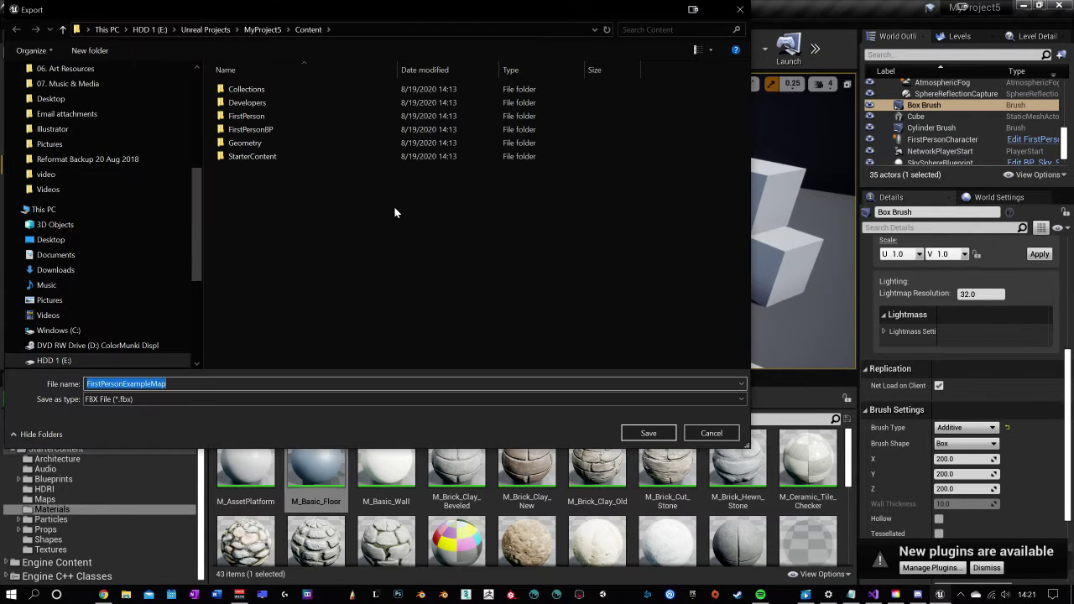
pyautogui.click(709, 434)
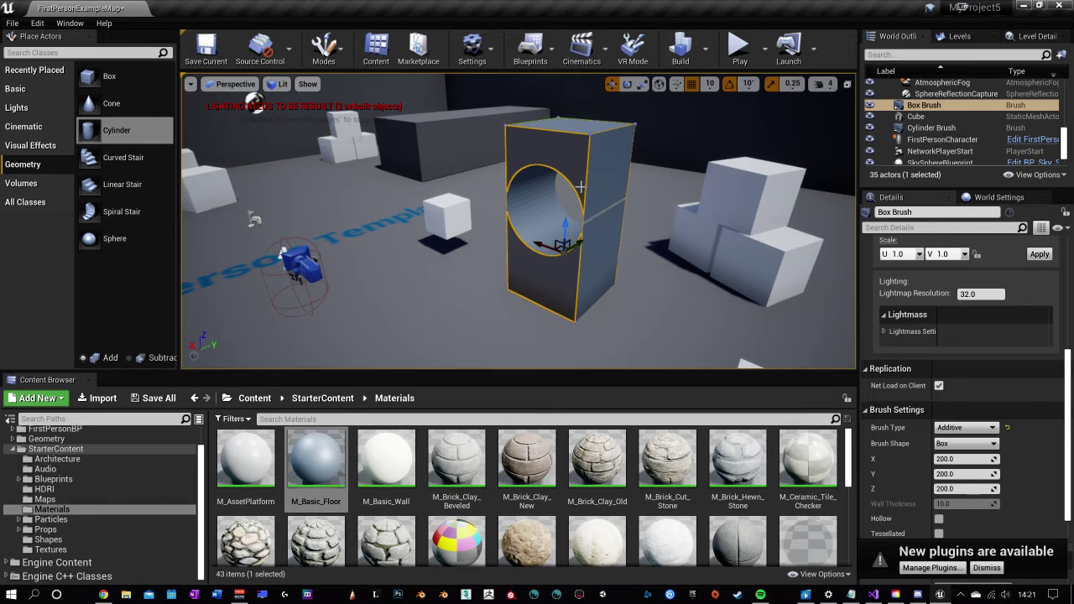
pyautogui.moveTo(581, 187)
pyautogui.mouseDown(button='right')
pyautogui.moveTo(436, 227)
pyautogui.moveTo(588, 227)
pyautogui.moveTo(579, 193)
pyautogui.moveTo(755, 210)
pyautogui.mouseUp(button='right')
pyautogui.moveTo(537, 220); pyautogui.dragTo(378, 227, button='right')
pyautogui.moveTo(504, 193)
pyautogui.mouseDown(button='right')
pyautogui.moveTo(470, 194)
pyautogui.moveTo(493, 194)
pyautogui.moveTo(493, 172)
pyautogui.moveTo(496, 205)
pyautogui.moveTo(458, 199)
pyautogui.mouseUp(button='right')
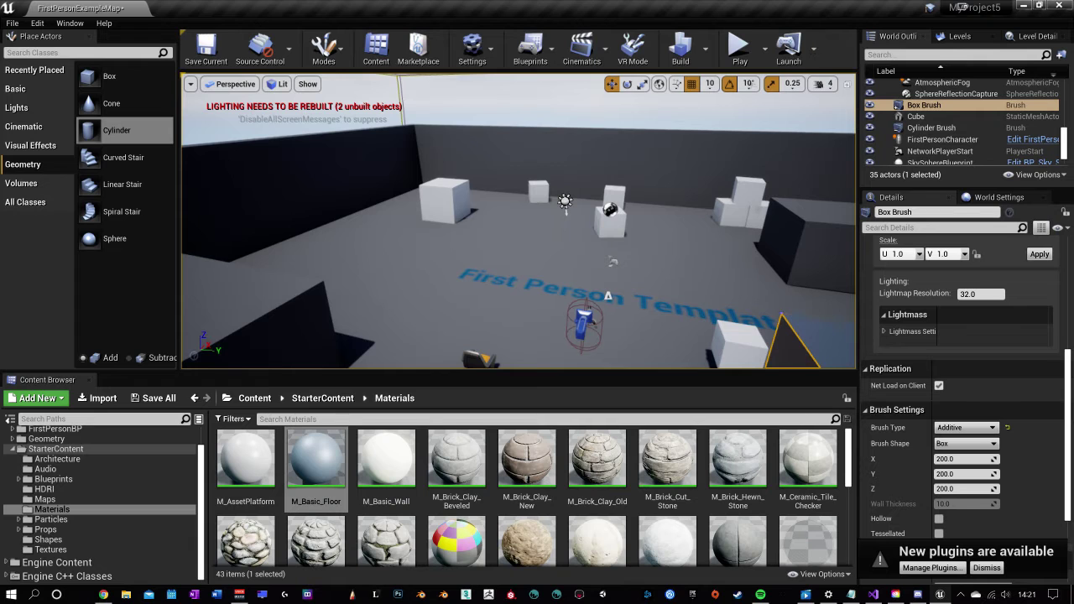
pyautogui.moveTo(458, 199); pyautogui.dragTo(498, 202, button='right')
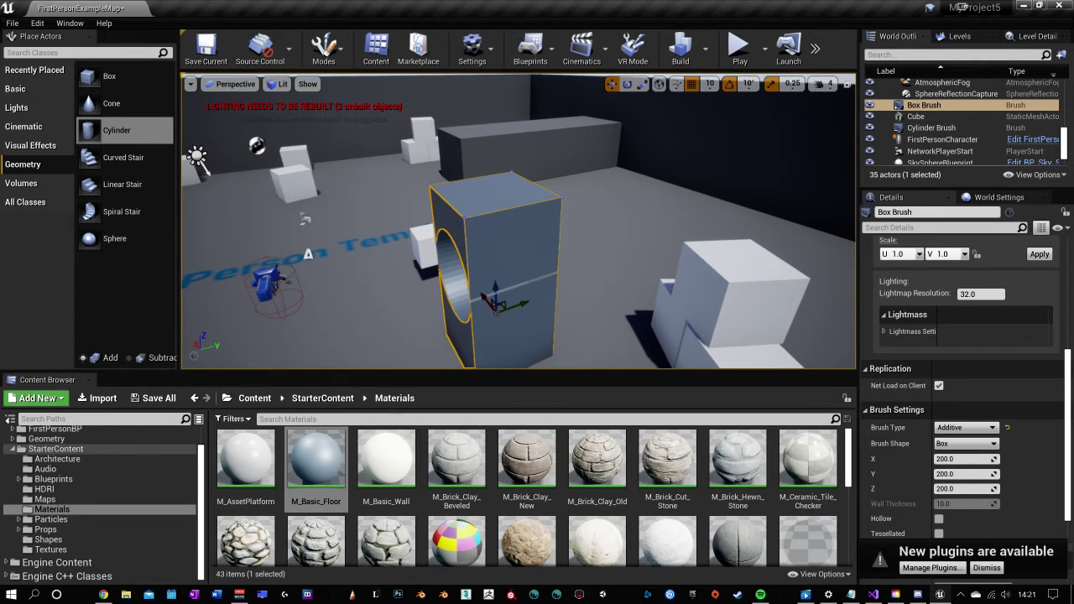
# Select the cylinder brush and the box brush in turn to examine how the subtractive cylinder cuts through the column.
pyautogui.moveTo(498, 202); pyautogui.dragTo(599, 224, button='right')
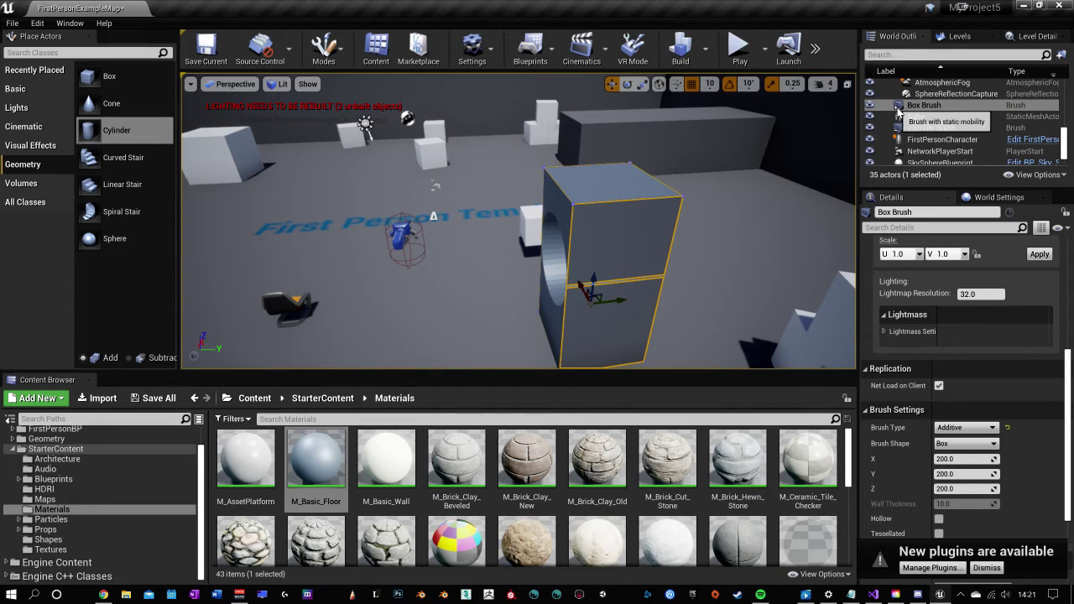
pyautogui.click(914, 128)
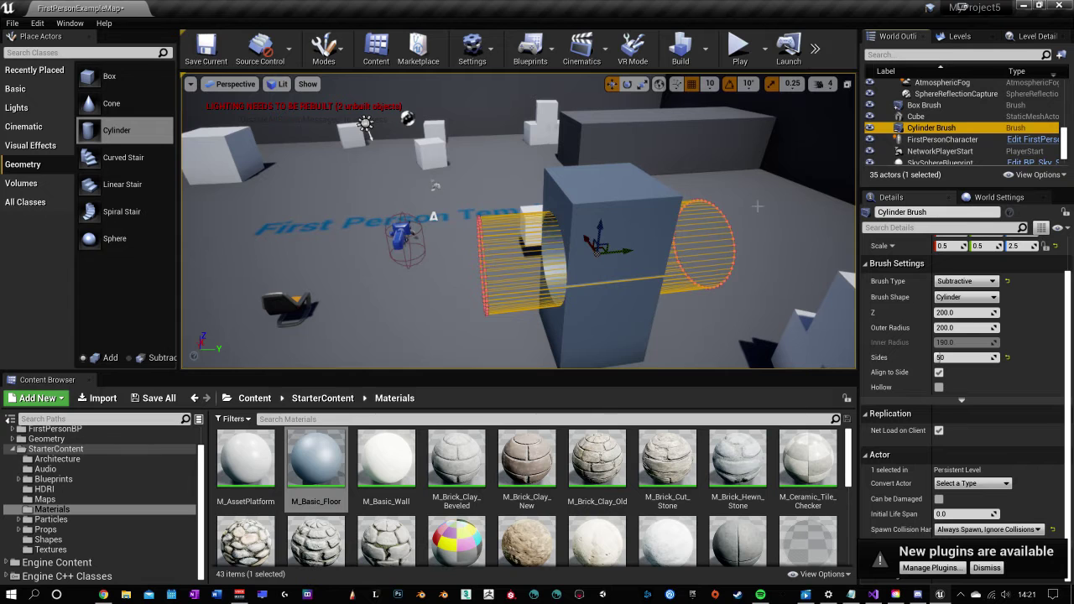
pyautogui.moveTo(758, 207)
pyautogui.mouseDown(button='right')
pyautogui.moveTo(826, 210)
pyautogui.moveTo(756, 235)
pyautogui.moveTo(818, 209)
pyautogui.mouseUp(button='right')
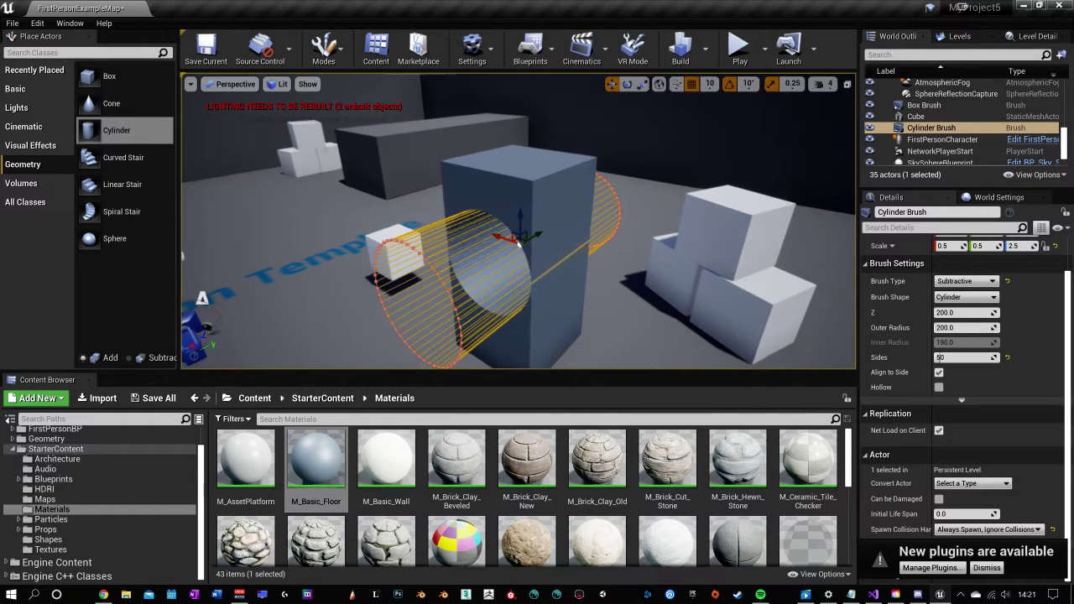
pyautogui.click(470, 175)
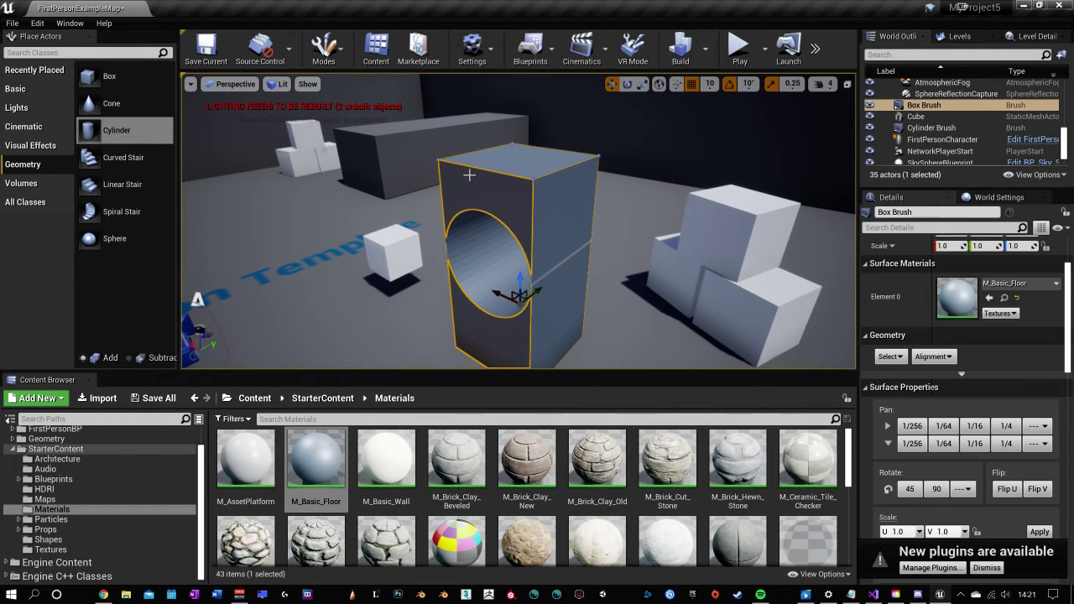
pyautogui.click(923, 127)
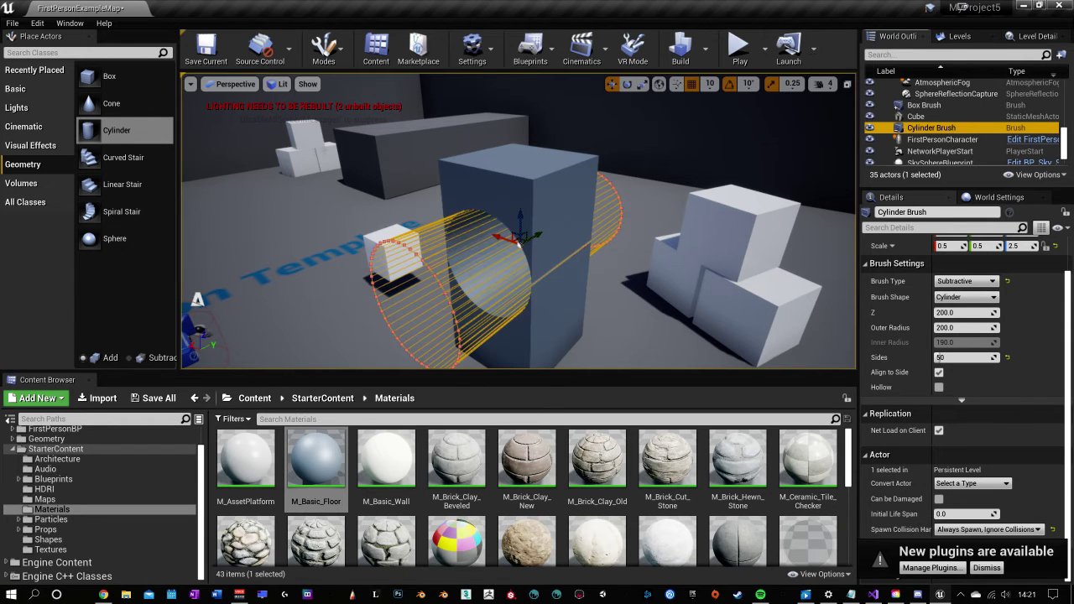
# Apply the M_Basic_Floor material to the top cube of the white cube stack.
pyautogui.moveTo(518, 244)
pyautogui.mouseDown(button='right')
pyautogui.moveTo(608, 256)
pyautogui.moveTo(680, 235)
pyautogui.moveTo(693, 194)
pyautogui.mouseUp(button='right')
pyautogui.click(579, 231)
pyautogui.press('f')
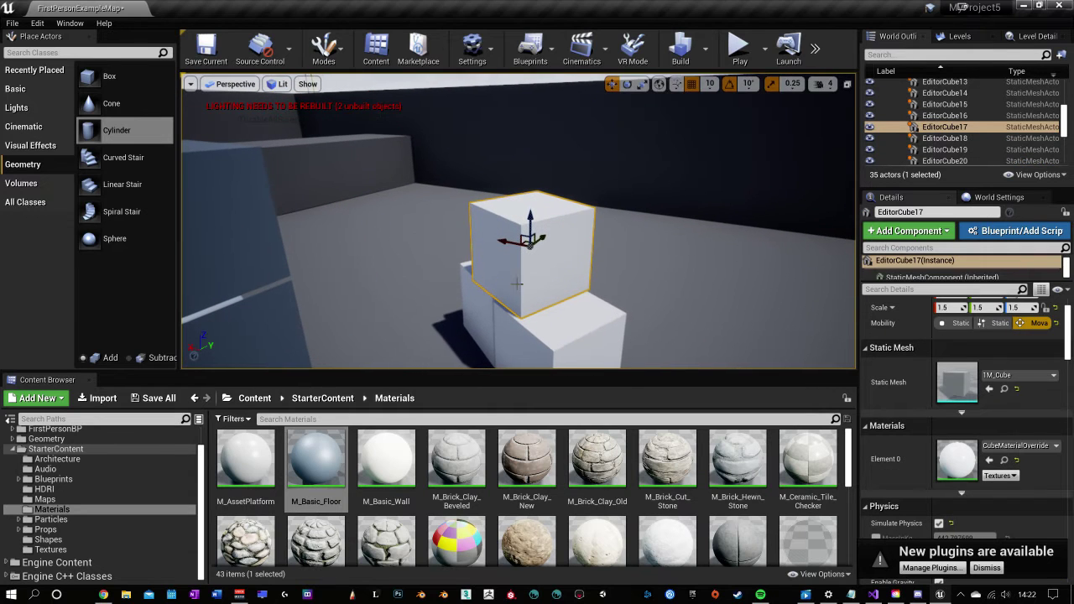
pyautogui.moveTo(317, 472); pyautogui.dragTo(509, 261)
pyautogui.moveTo(509, 260); pyautogui.dragTo(554, 295, button='right')
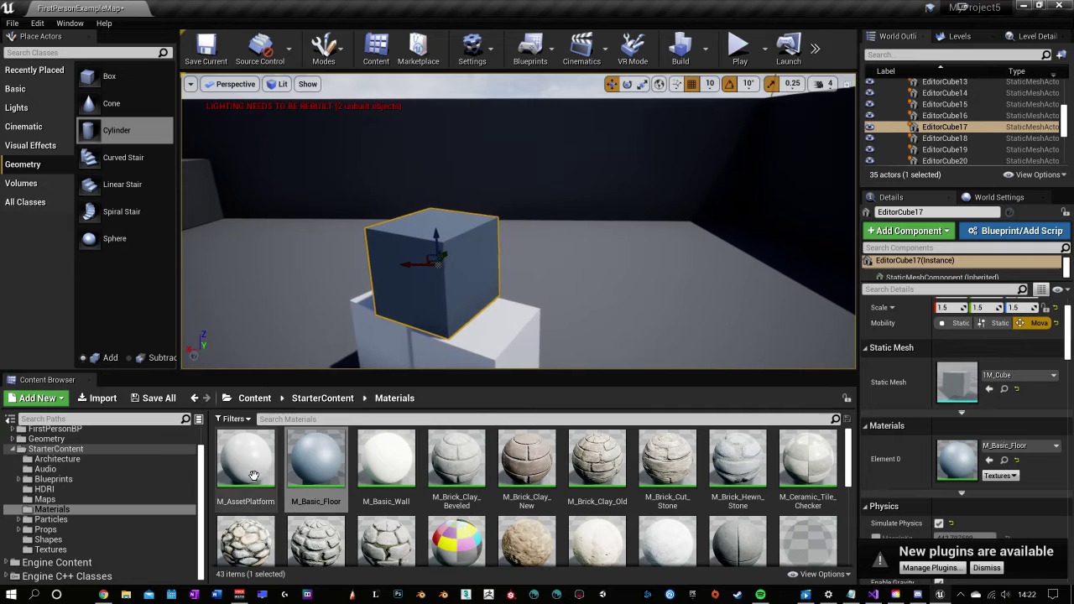
# Open the M_Basic_Floor material and move its main node up so that Base Color lines up with the Color node.
pyautogui.doubleClick(300, 475)
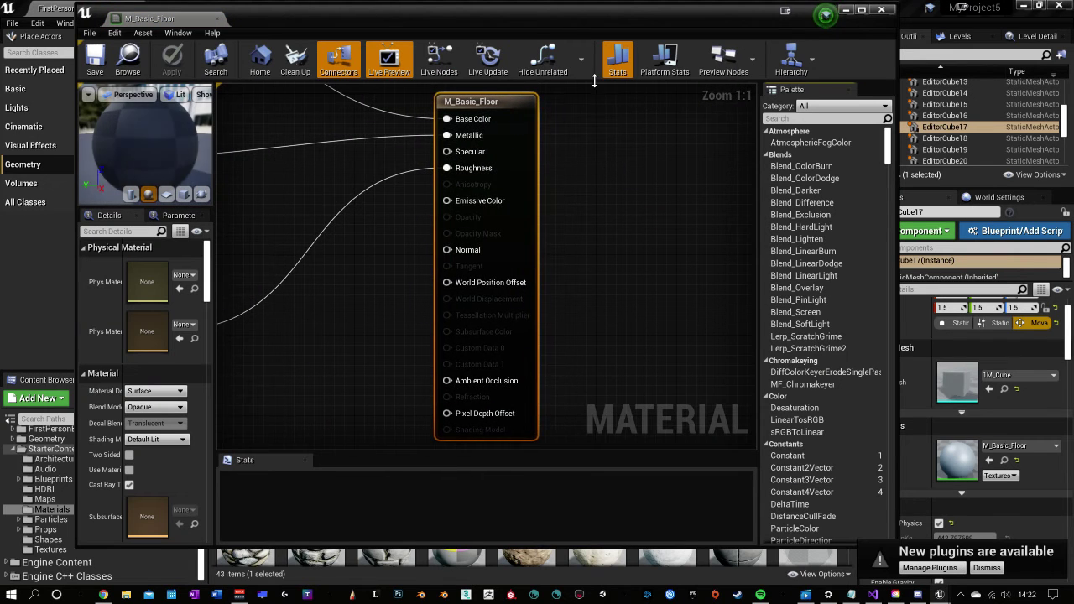
pyautogui.scroll(-8, 609, 218)
pyautogui.scroll(3, 610, 223)
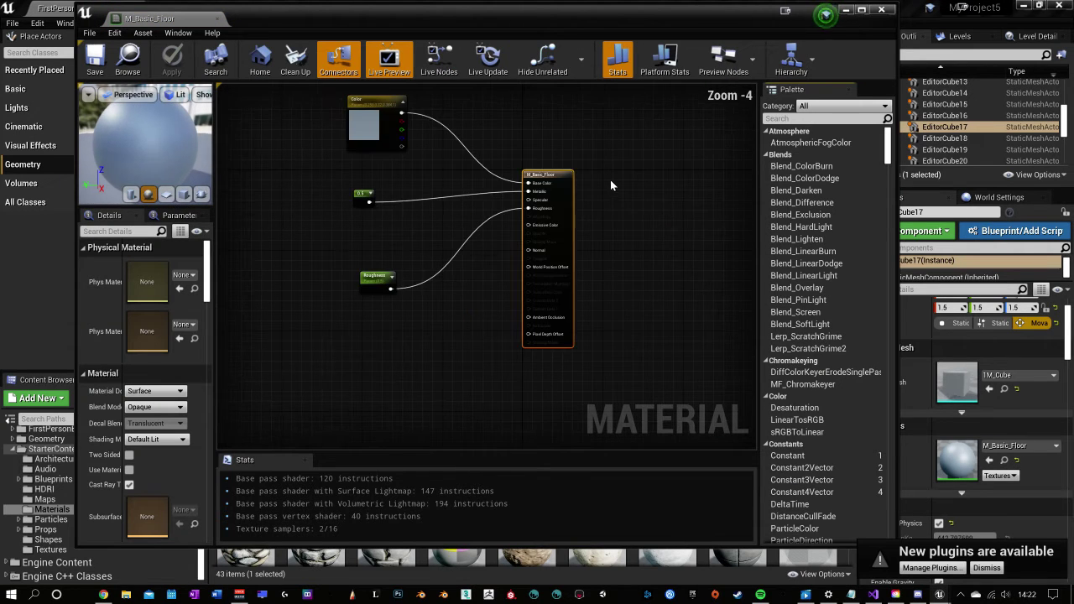
pyautogui.moveTo(611, 180); pyautogui.dragTo(605, 209, button='right')
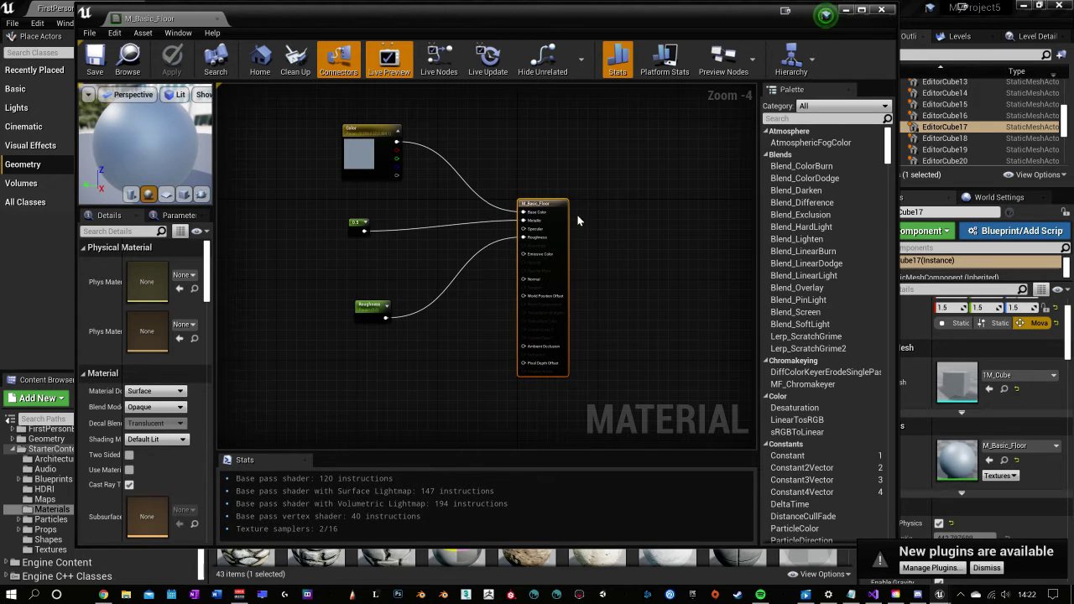
pyautogui.moveTo(534, 208); pyautogui.dragTo(539, 143)
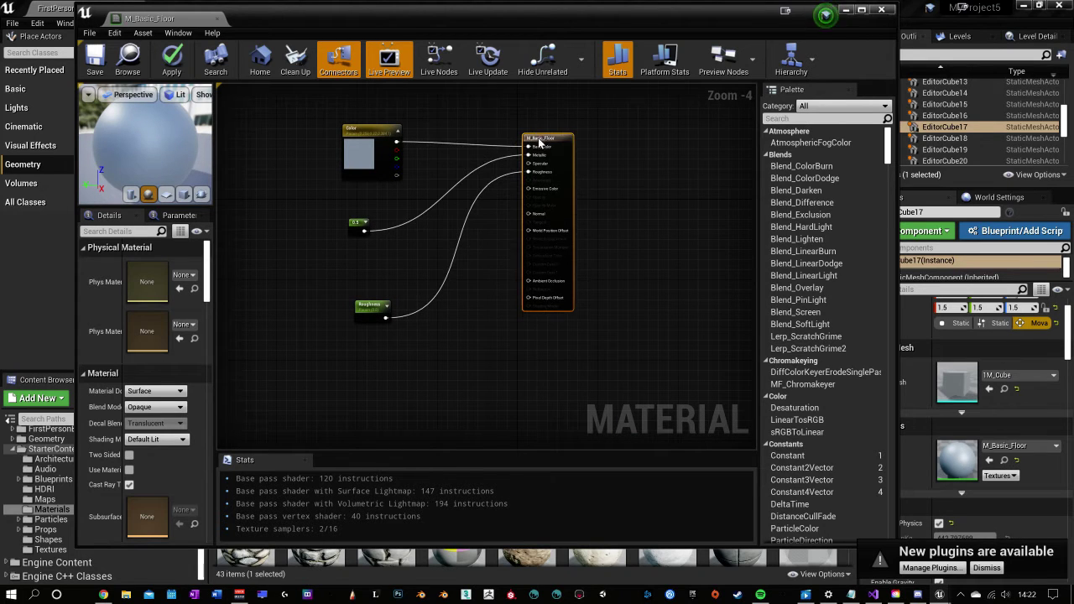
pyautogui.moveTo(408, 271); pyautogui.dragTo(517, 291, button='right')
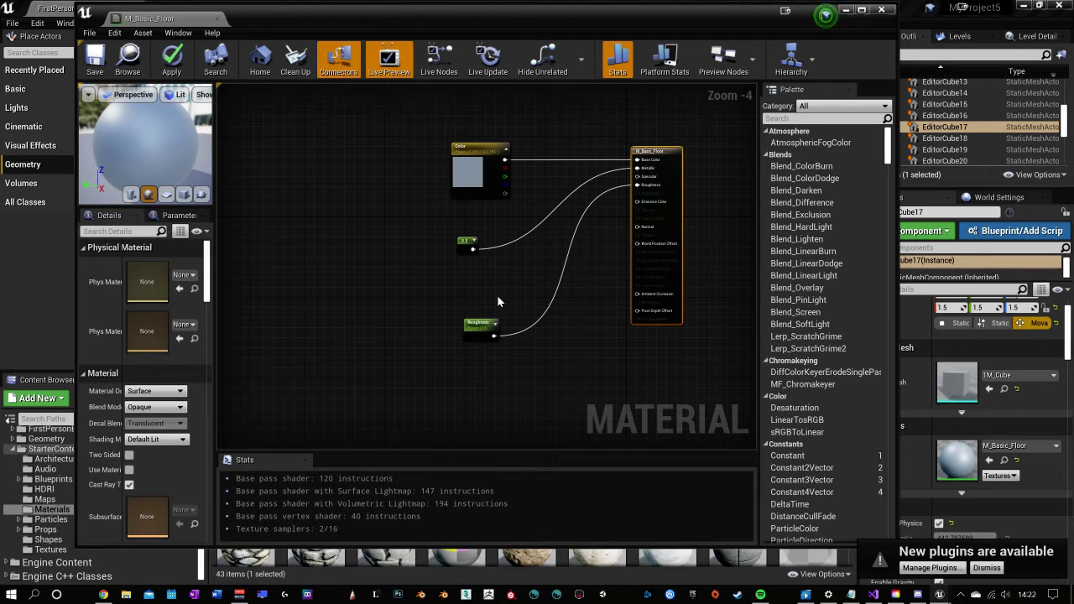
# View the list of node categories available in the material graph and dismiss it without adding a node.
pyautogui.rightClick(324, 219)
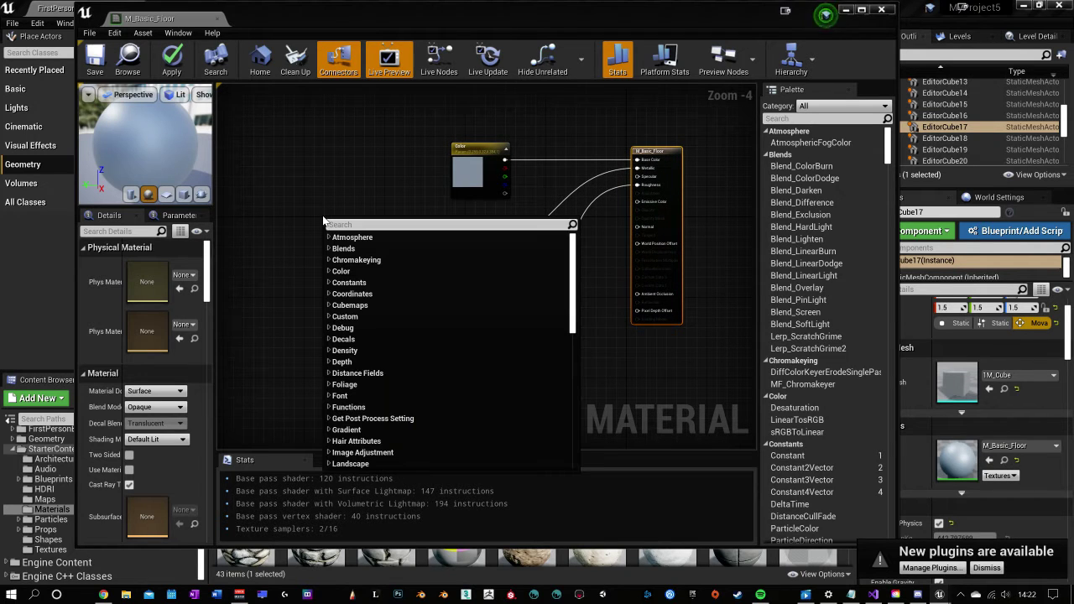
pyautogui.click(328, 272)
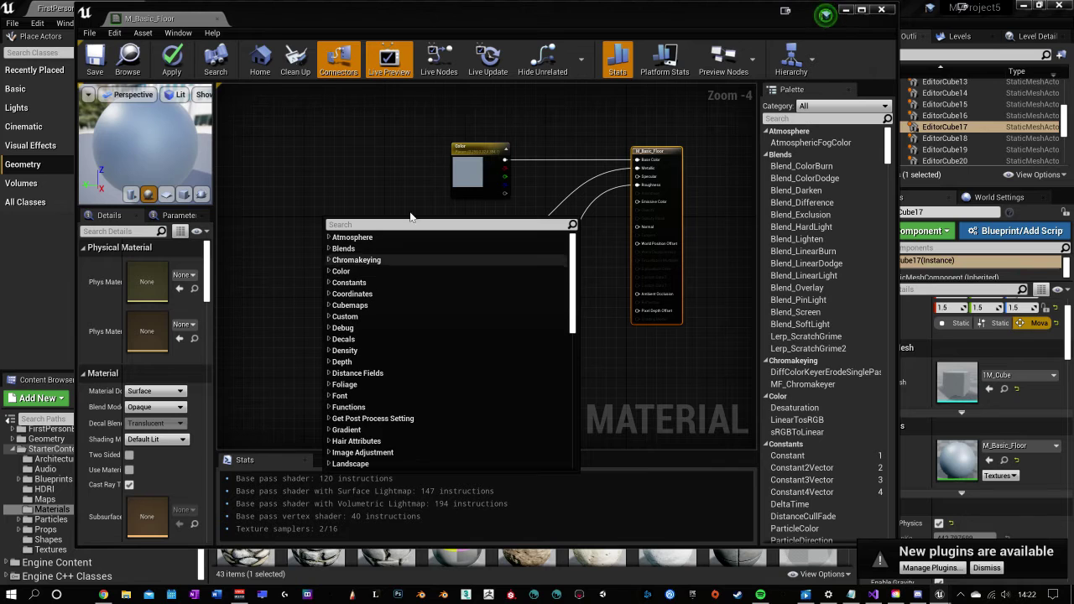
pyautogui.click(397, 178)
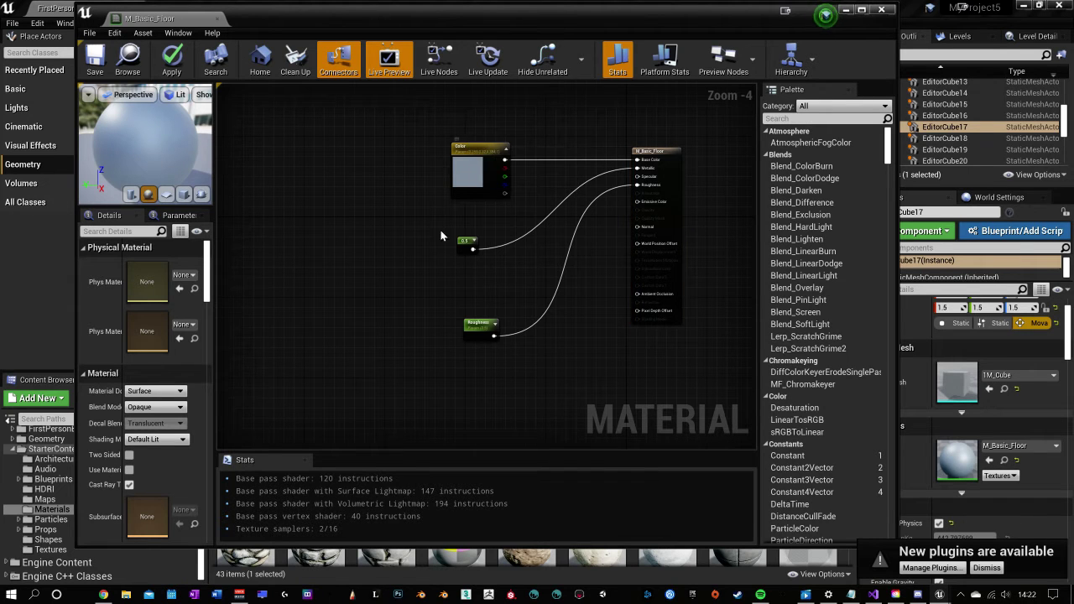
pyautogui.moveTo(510, 288); pyautogui.dragTo(427, 294, button='right')
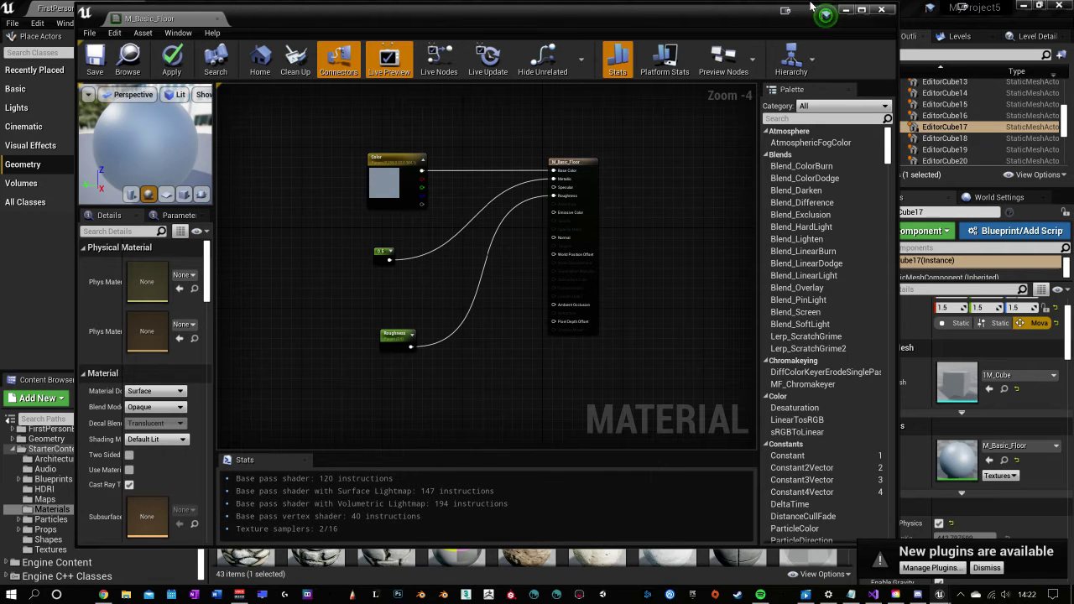
pyautogui.moveTo(665, 16); pyautogui.dragTo(679, 24)
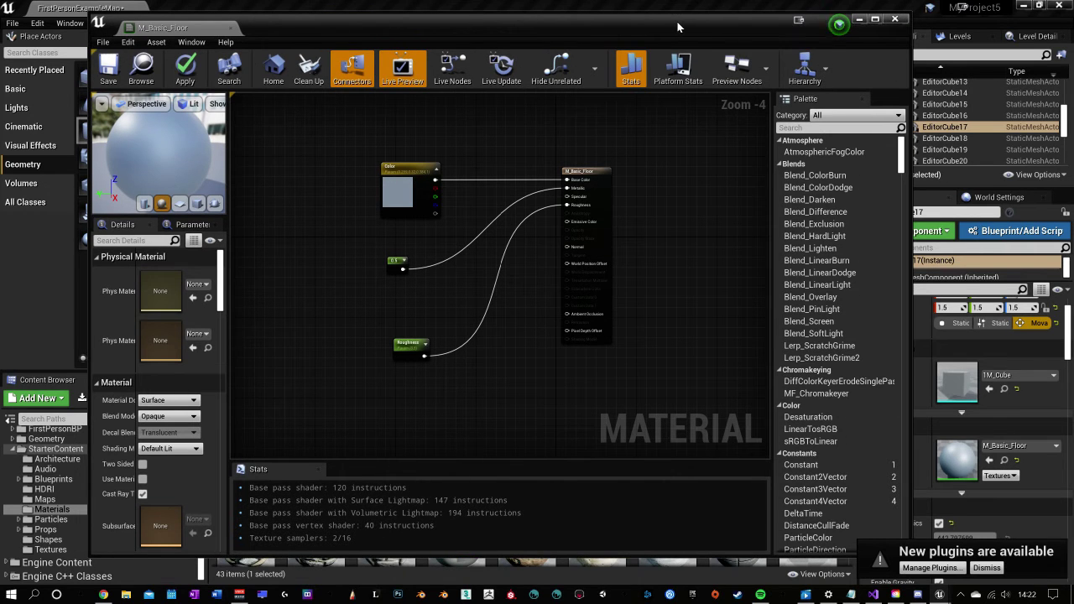
pyautogui.click(901, 19)
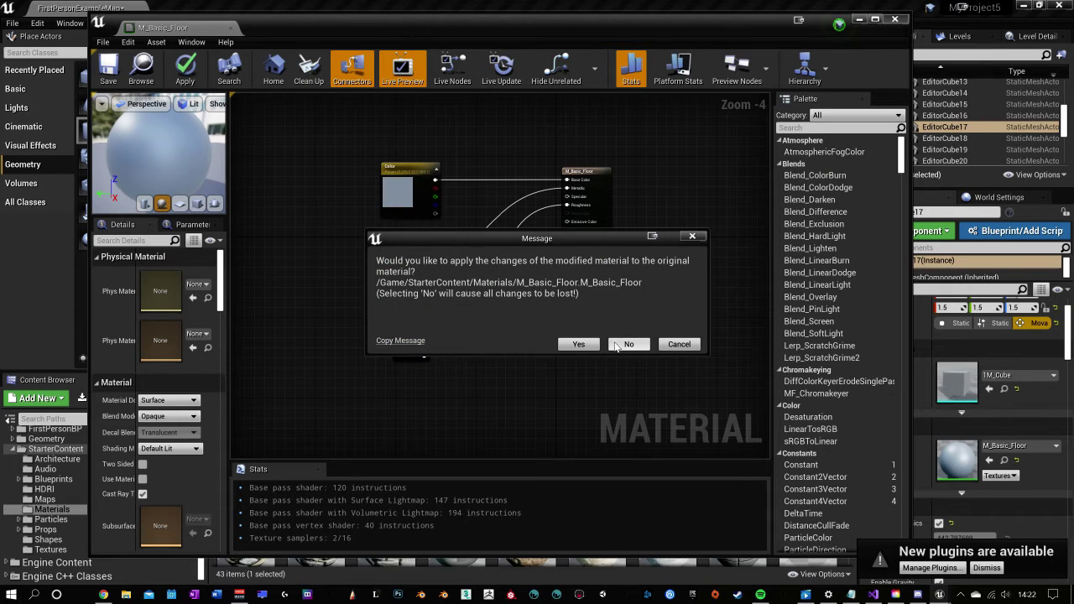
pyautogui.click(693, 236)
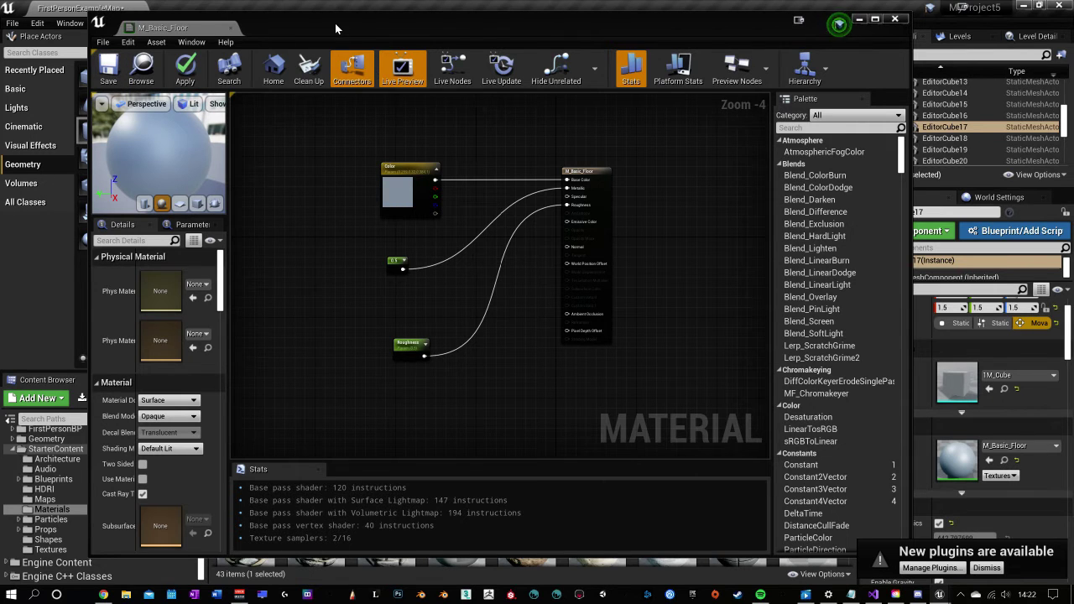
pyautogui.moveTo(335, 23); pyautogui.dragTo(925, 16)
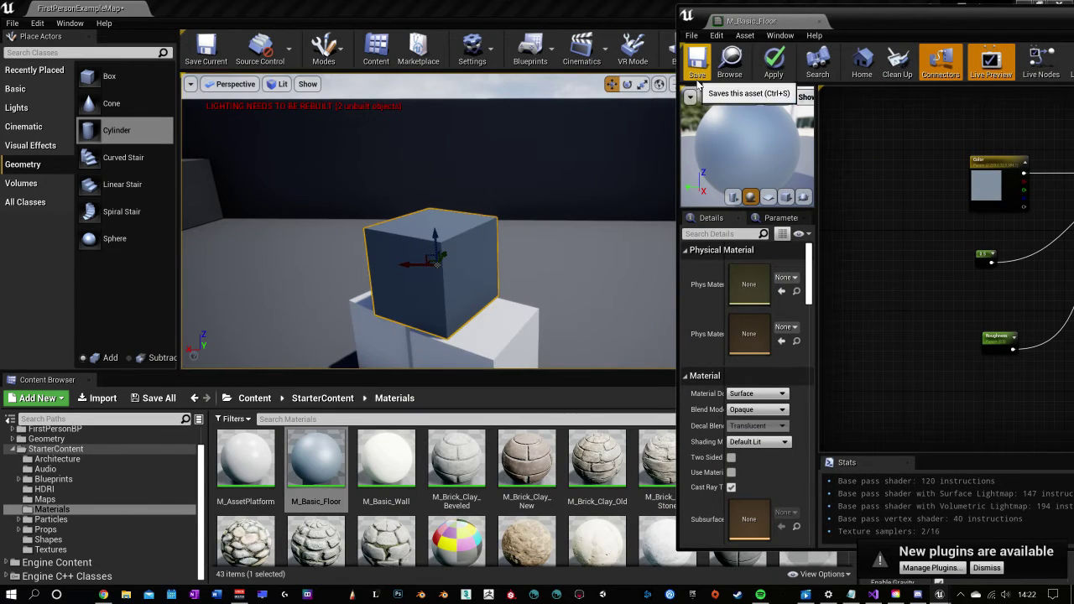
pyautogui.moveTo(939, 21); pyautogui.dragTo(407, 27)
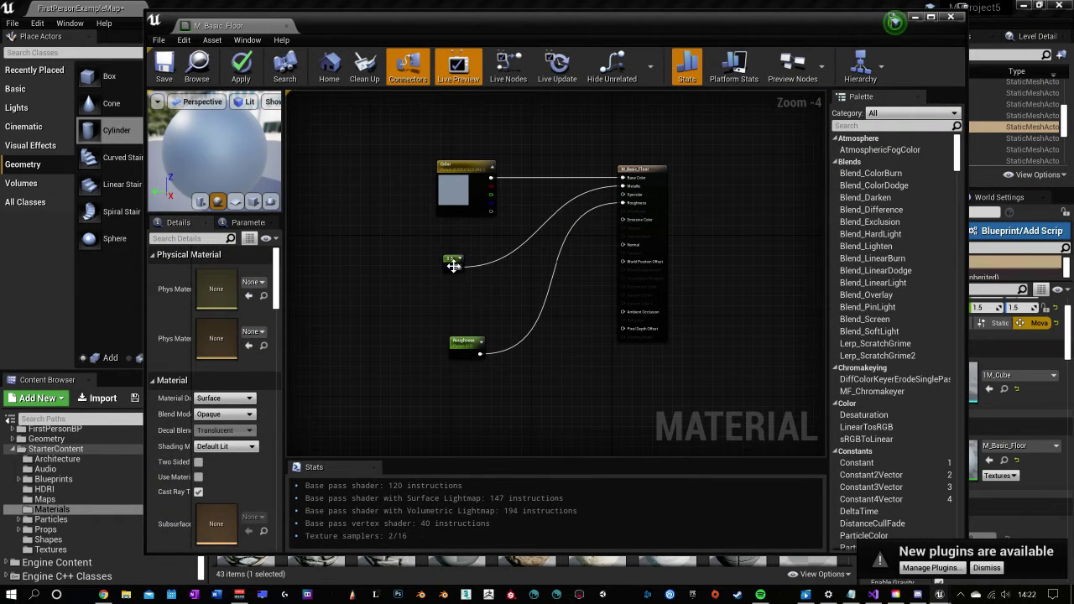
# Move the 0.5 constant node farther from the main node, and close the M_Basic_Floor material editor discarding the changes.
pyautogui.moveTo(453, 265); pyautogui.dragTo(397, 259)
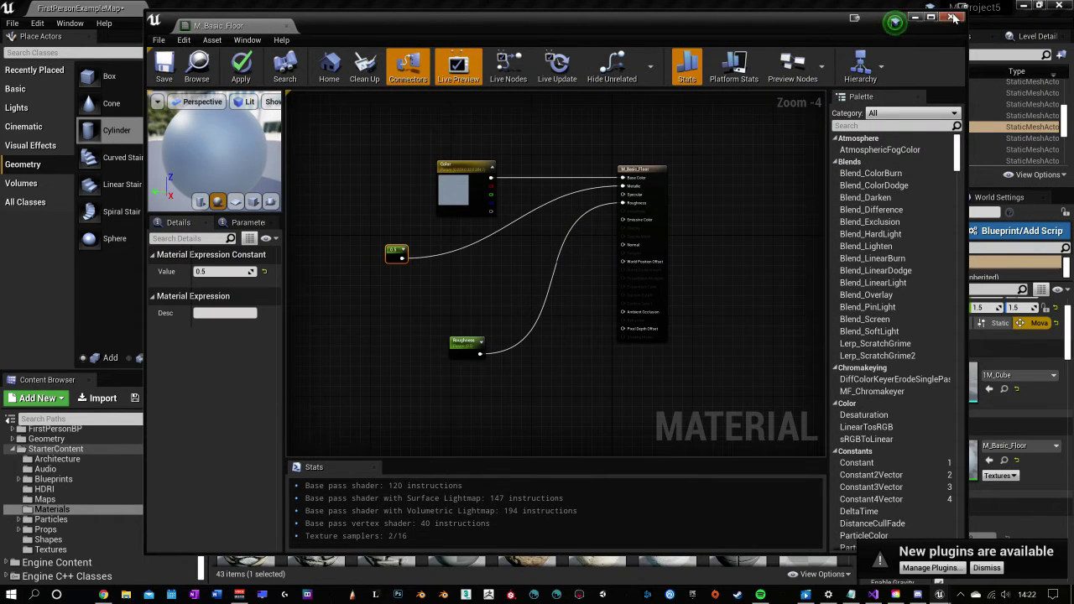
pyautogui.click(952, 18)
pyautogui.click(626, 345)
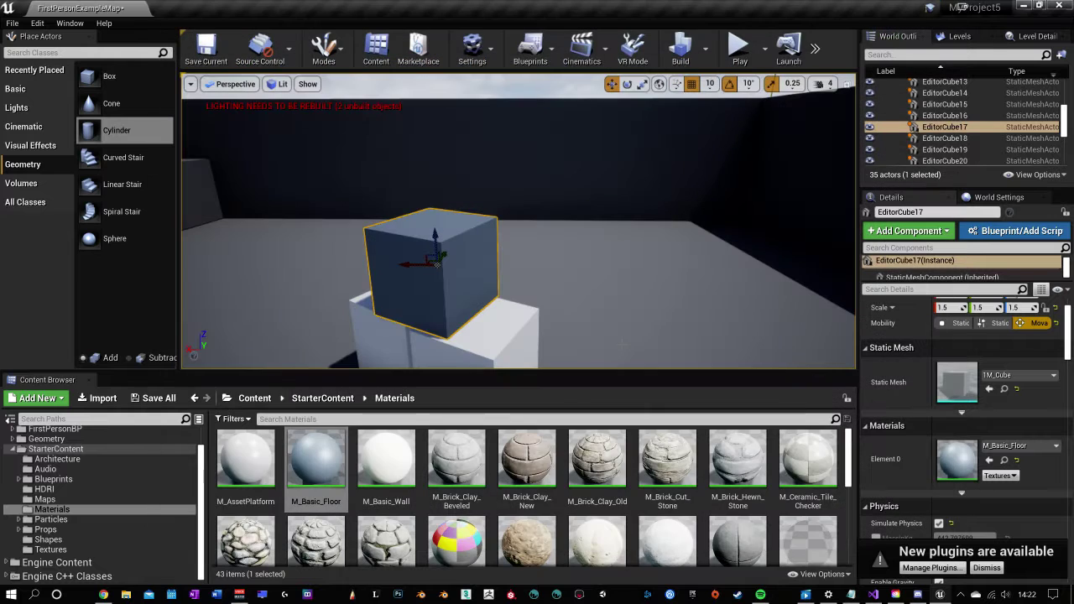
# Create a material instance of M_Wood_Walnut in the StarterContent Materials folder, keeping the default name.
pyautogui.scroll(-5, 522, 515)
pyautogui.click(685, 511)
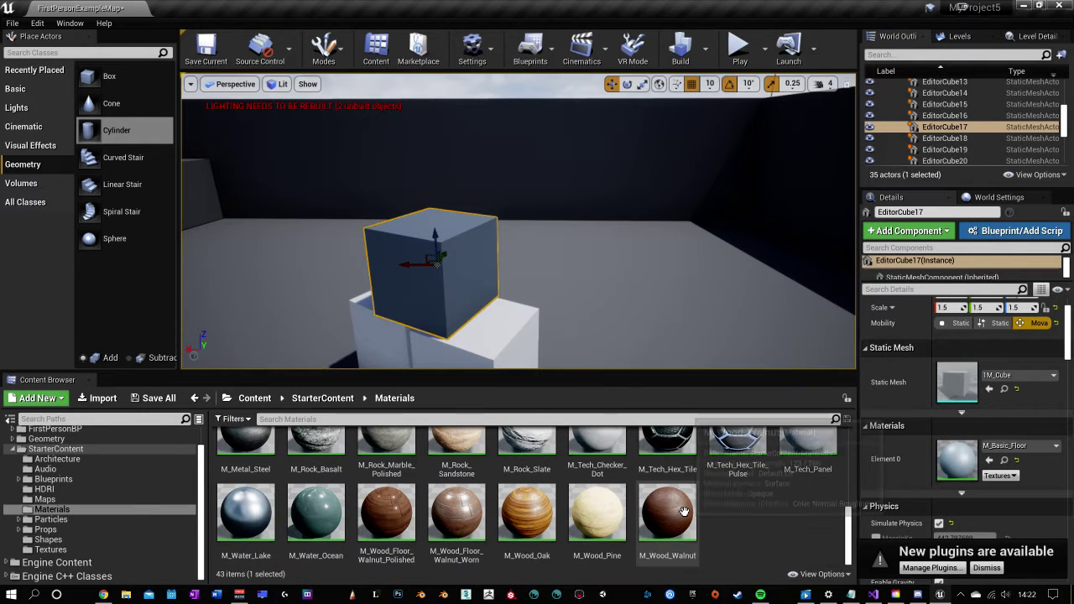
pyautogui.rightClick(685, 513)
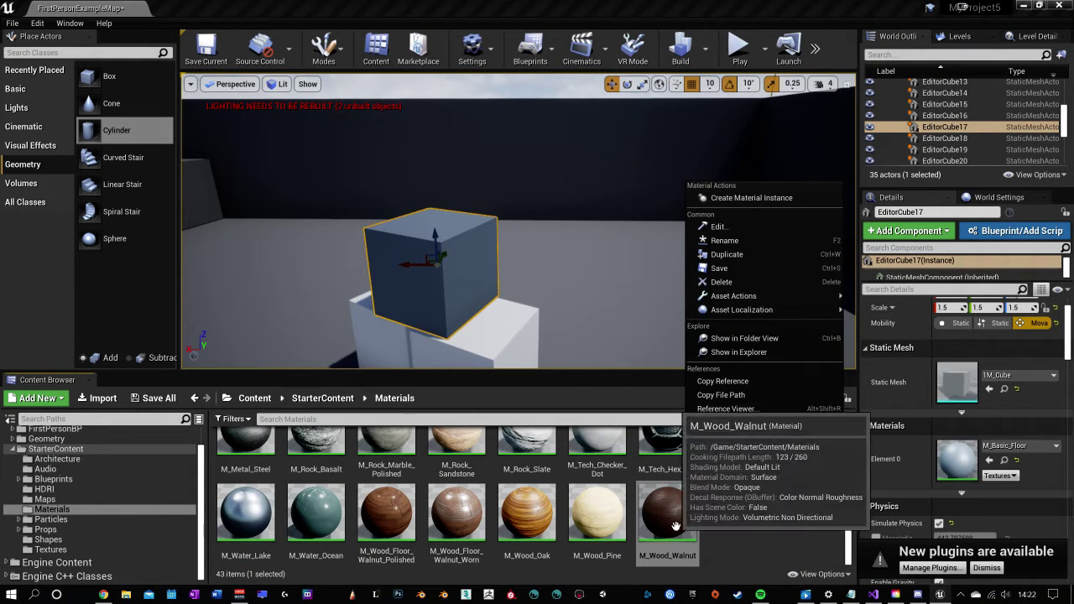
pyautogui.click(756, 204)
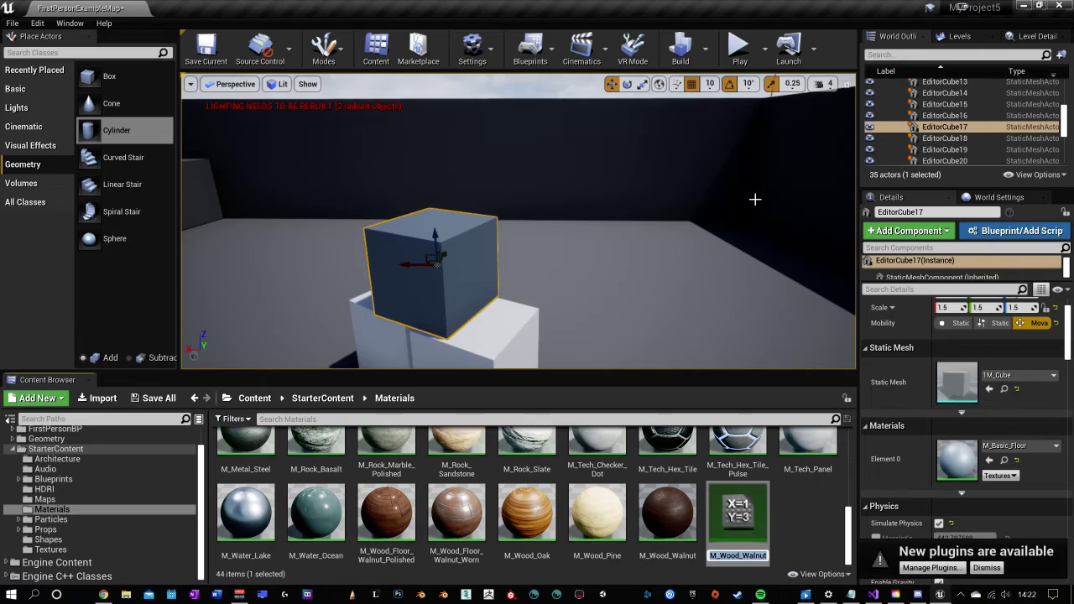
pyautogui.click(760, 544)
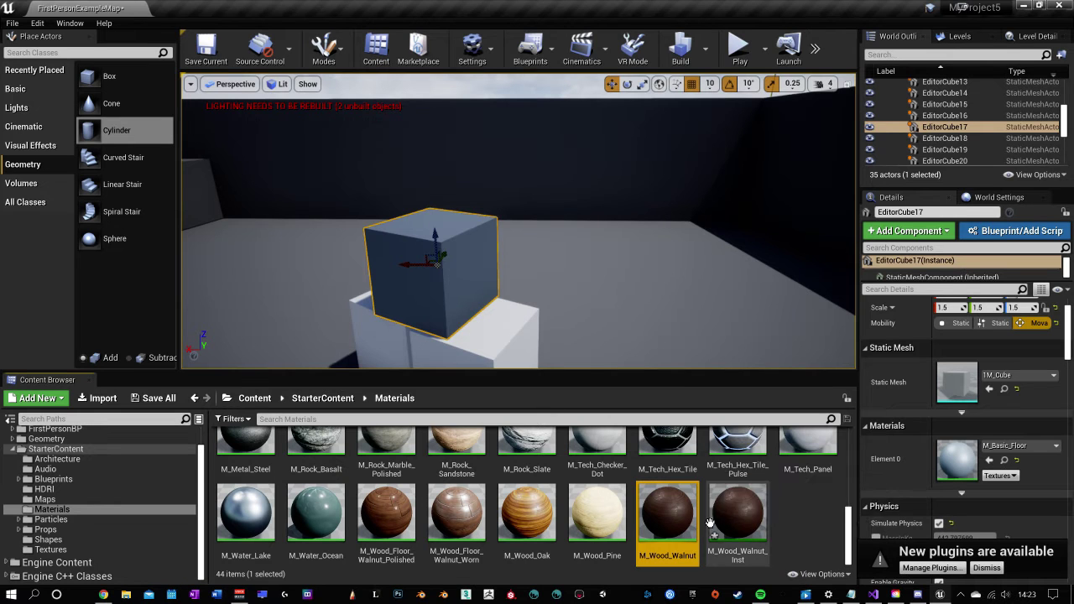
# Open the new walnut material instance to view its details, and open its parent material M_Wood_Walnut to view the node graph.
pyautogui.doubleClick(721, 524)
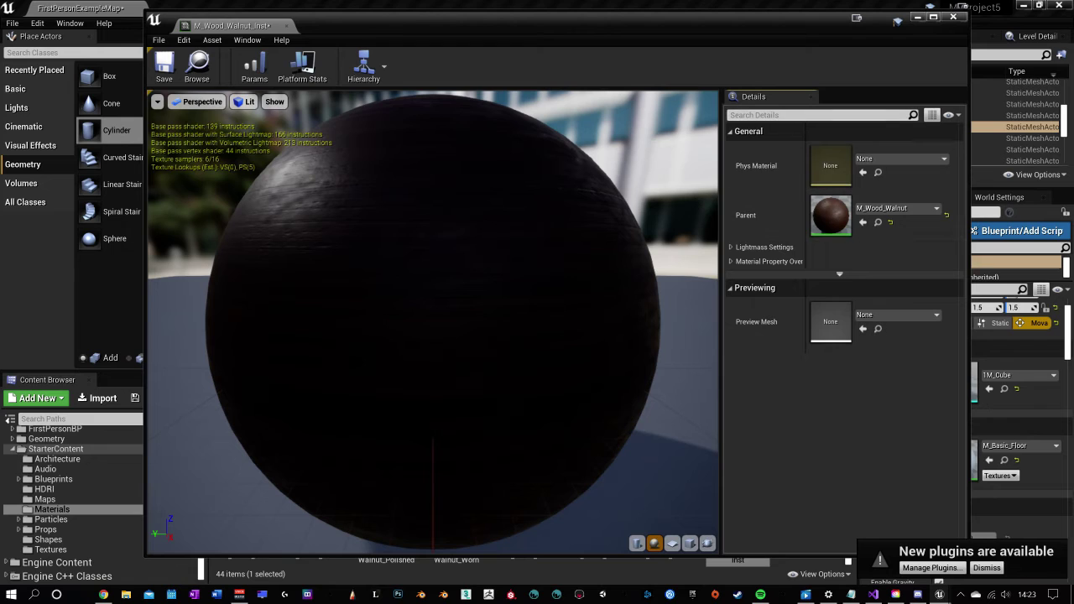
pyautogui.click(921, 21)
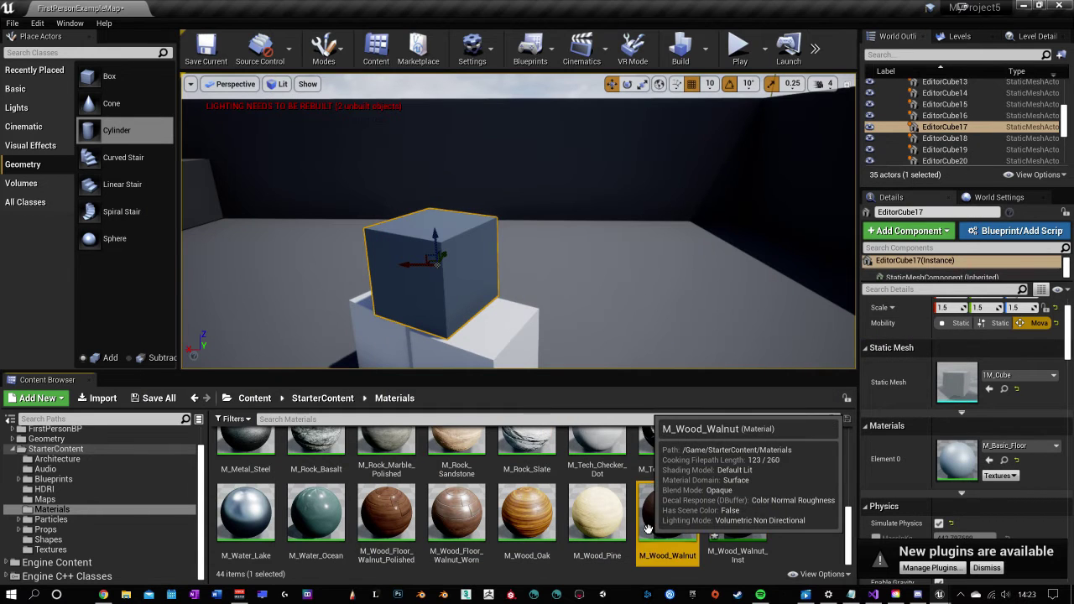
pyautogui.doubleClick(648, 529)
pyautogui.scroll(-5, 688, 330)
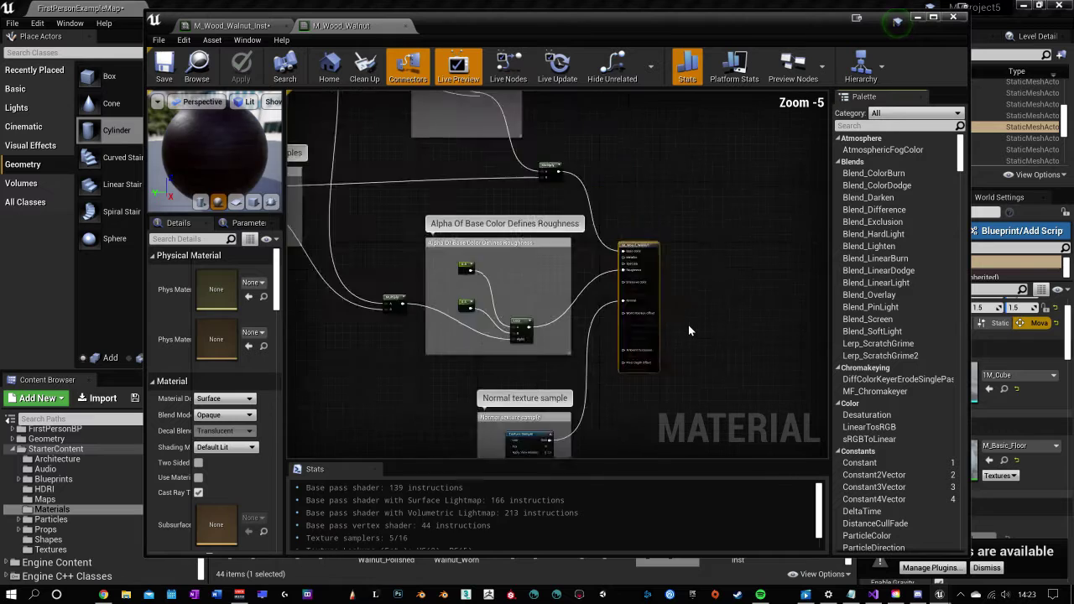
pyautogui.scroll(-1, 688, 329)
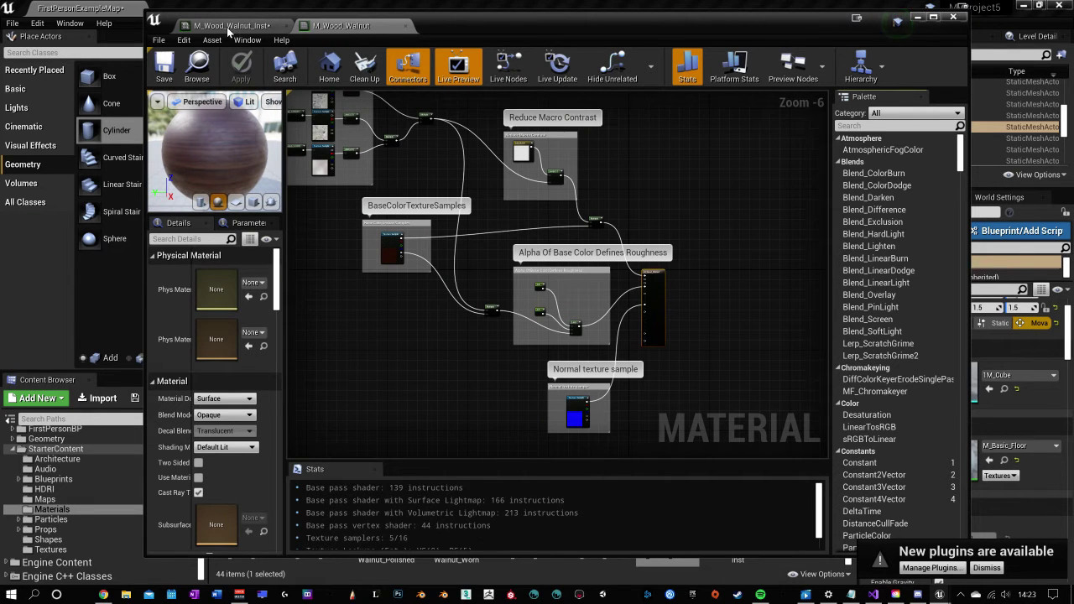
# Switch between the walnut material instance and M_Wood_Walnut to compare the instance's details with the parent's node graph.
pyautogui.click(228, 26)
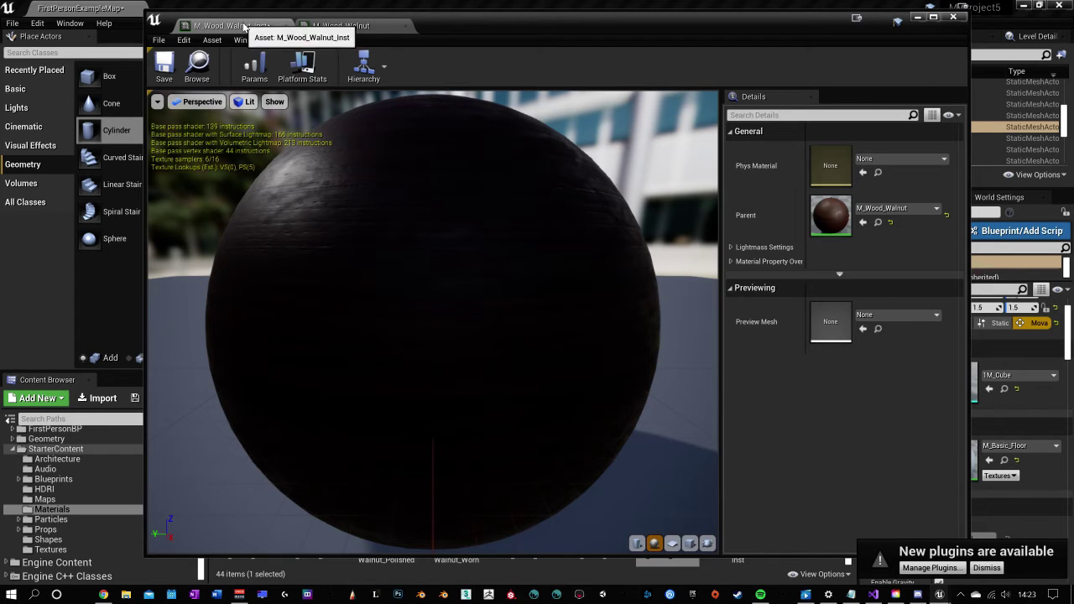
pyautogui.click(341, 26)
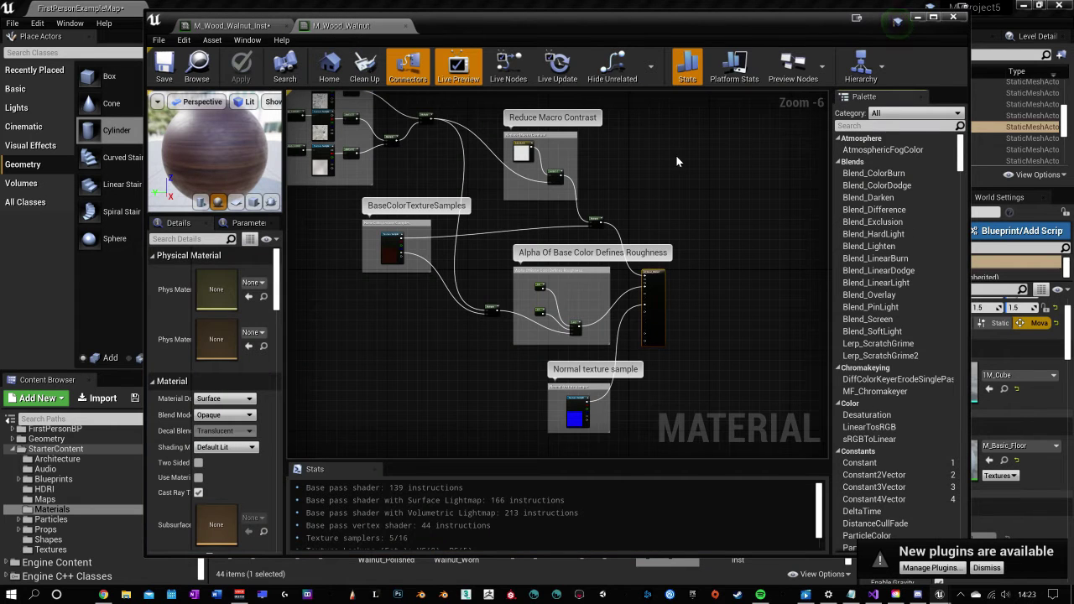
pyautogui.moveTo(639, 147); pyautogui.dragTo(783, 262, button='right')
pyautogui.click(212, 26)
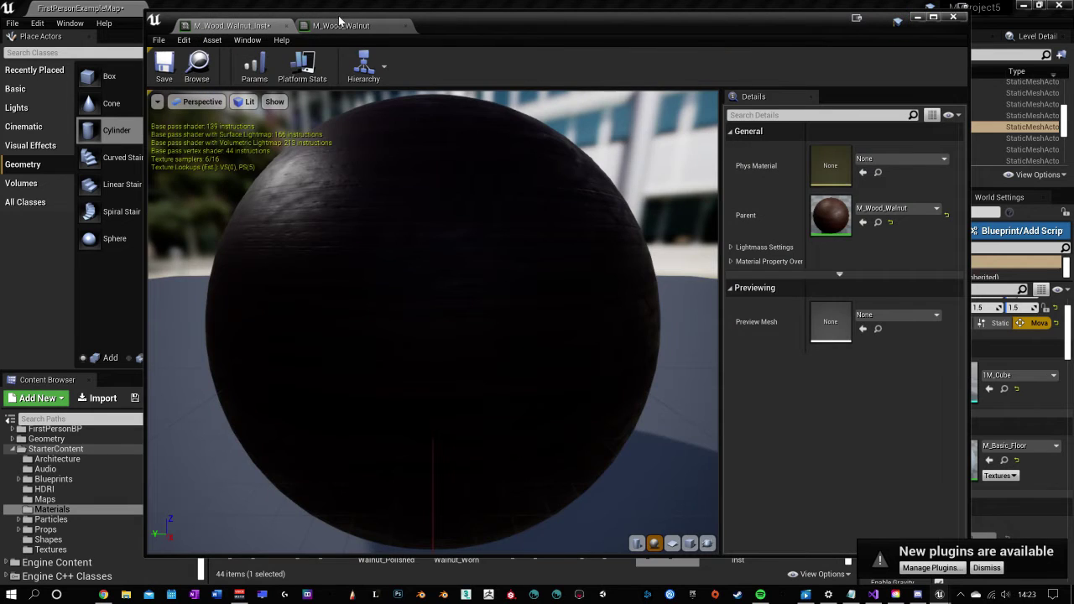
pyautogui.click(340, 25)
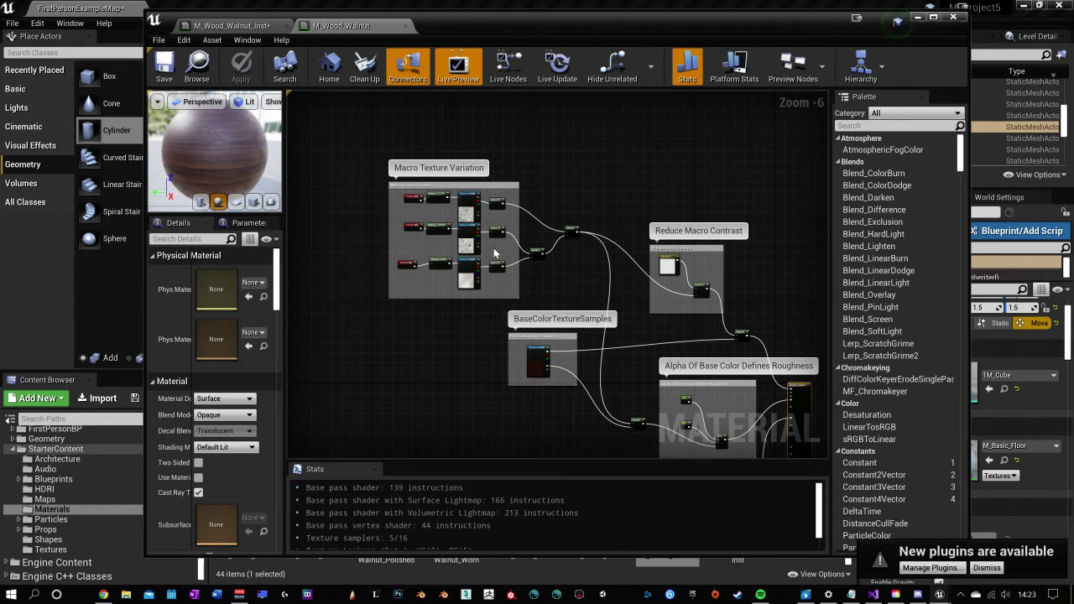
# Convert the 0.8 RoughnessMax constant in the Alpha Of Base Color Defines Roughness group of M_Wood_Walnut to a parameter.
pyautogui.scroll(6, 494, 249)
pyautogui.moveTo(494, 249); pyautogui.dragTo(580, 134, button='right')
pyautogui.scroll(-1, 685, 215)
pyautogui.scroll(-1, 685, 215)
pyautogui.moveTo(826, 411); pyautogui.dragTo(650, 291, button='right')
pyautogui.moveTo(819, 316); pyautogui.dragTo(489, 227, button='right')
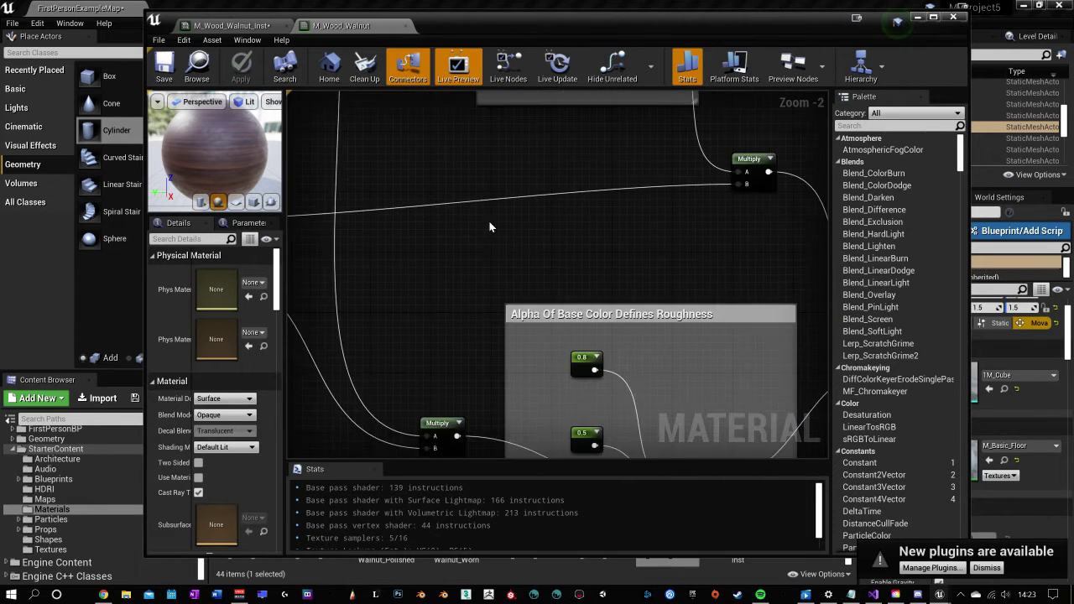
pyautogui.scroll(-2, 600, 323)
pyautogui.moveTo(600, 323); pyautogui.dragTo(558, 215, button='right')
pyautogui.scroll(4, 529, 175)
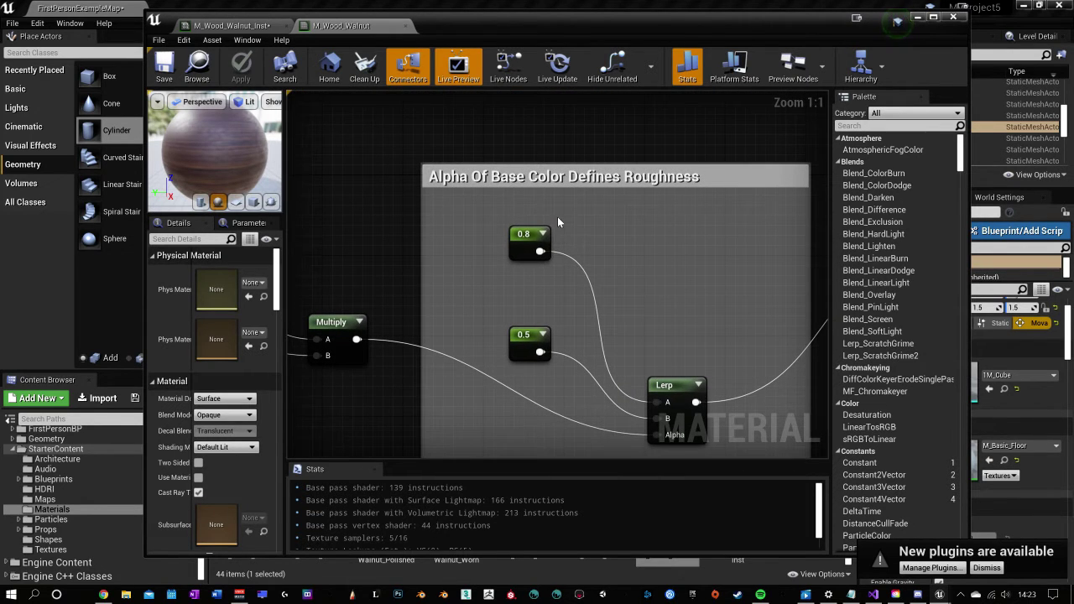
pyautogui.click(524, 236)
pyautogui.rightClick(524, 236)
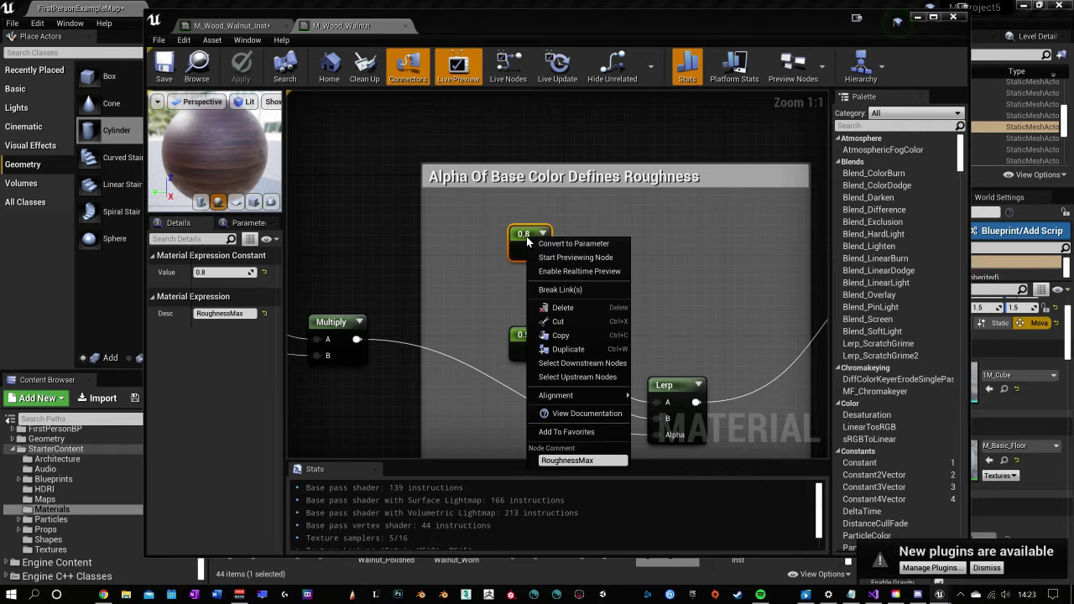
pyautogui.click(575, 240)
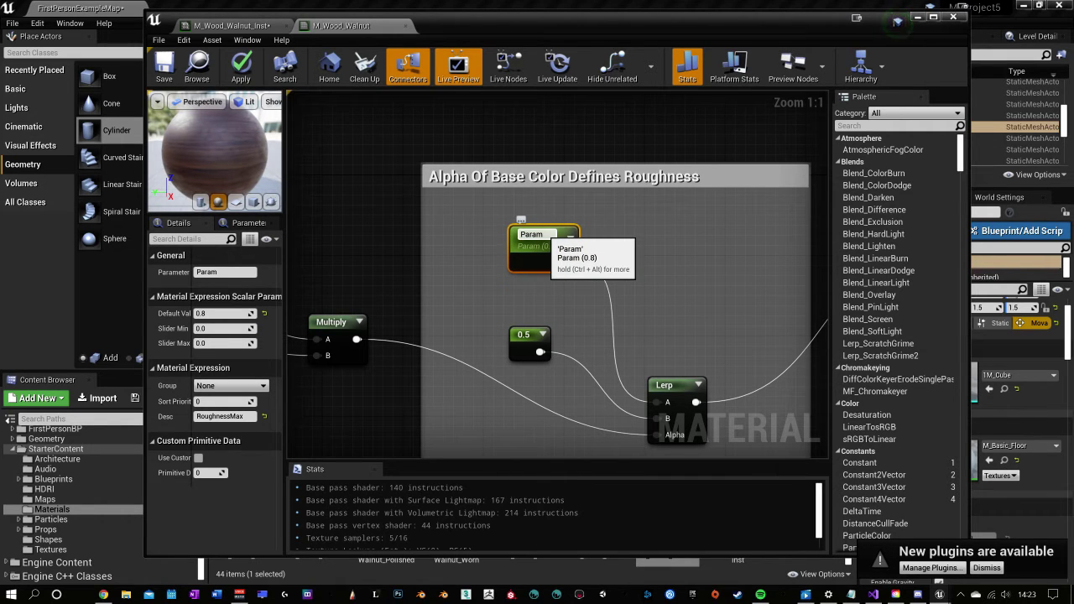
# Name the new roughness parameter ParamRough.
pyautogui.moveTo(730, 246); pyautogui.dragTo(601, 238, button='right')
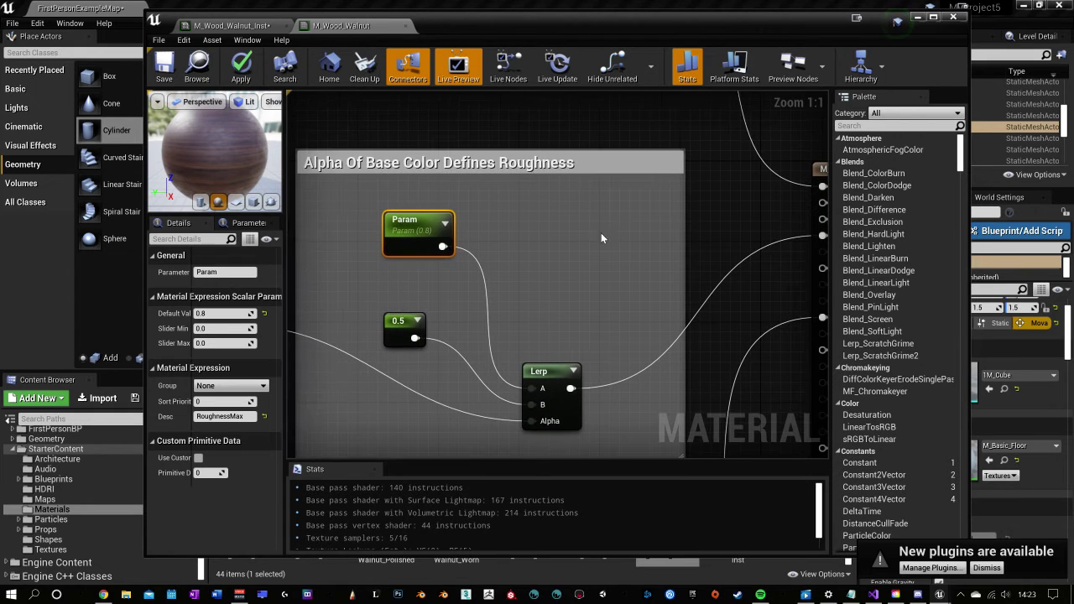
pyautogui.doubleClick(406, 220)
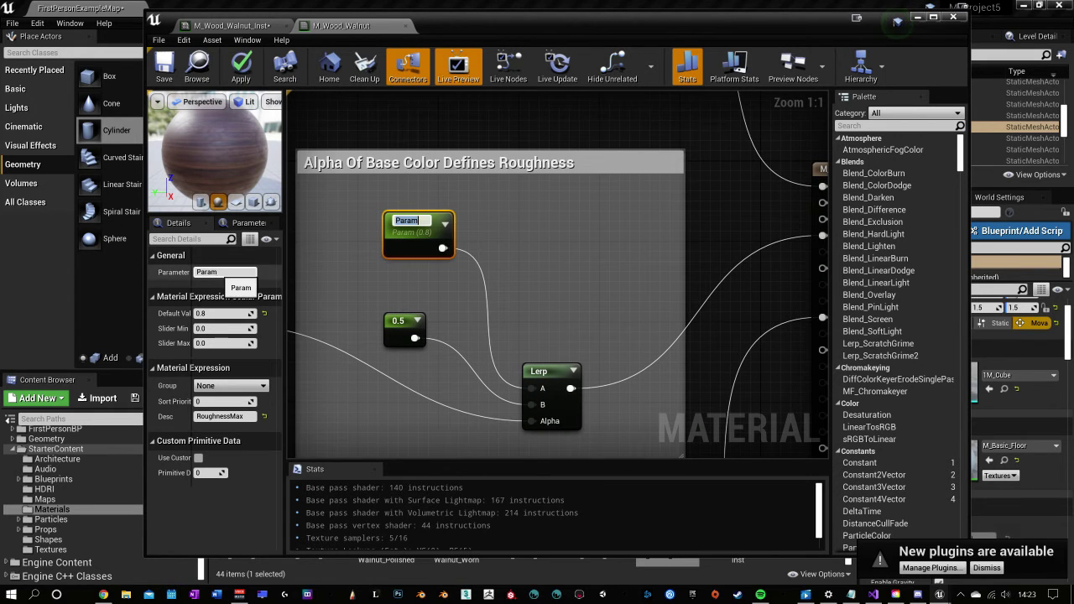
pyautogui.click(219, 272)
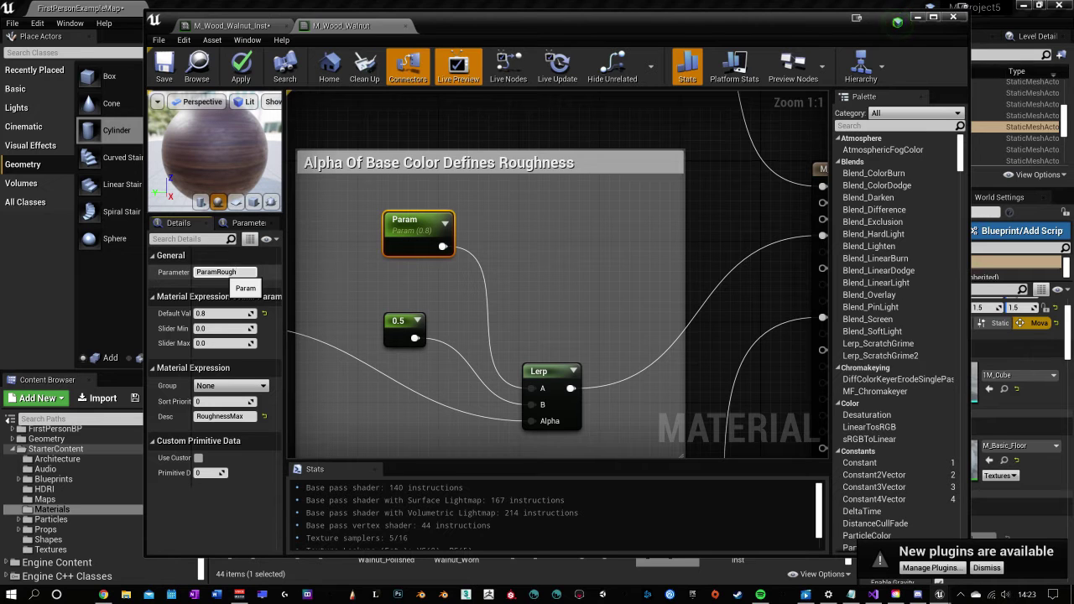
pyautogui.press('Return')
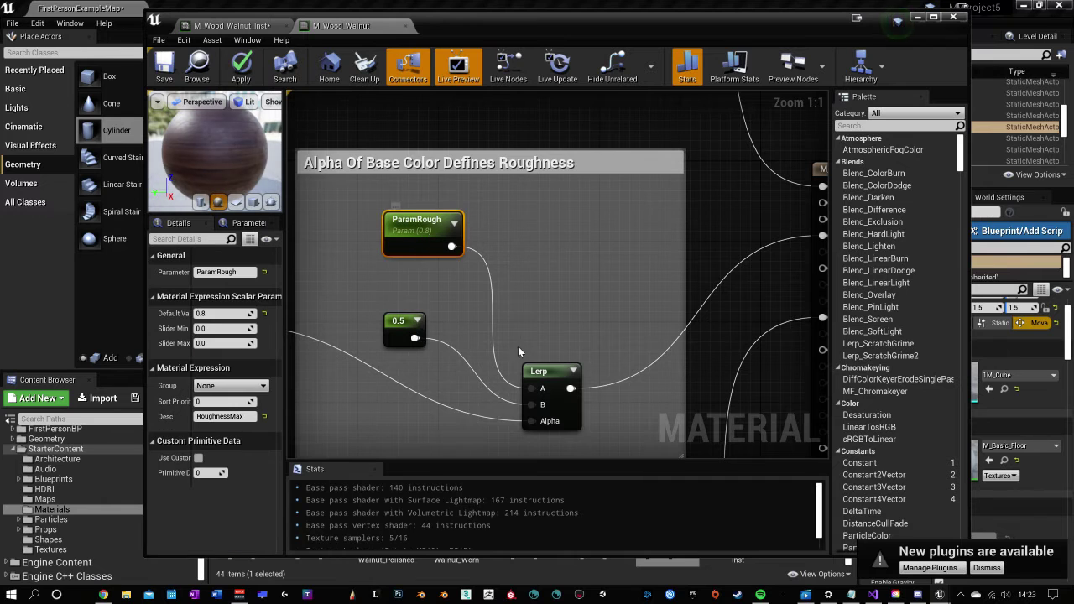
# Inspect the settings of the 0.5 constant and the Lerp node, and save the M_Wood_Walnut material.
pyautogui.click(530, 371)
pyautogui.click(405, 321)
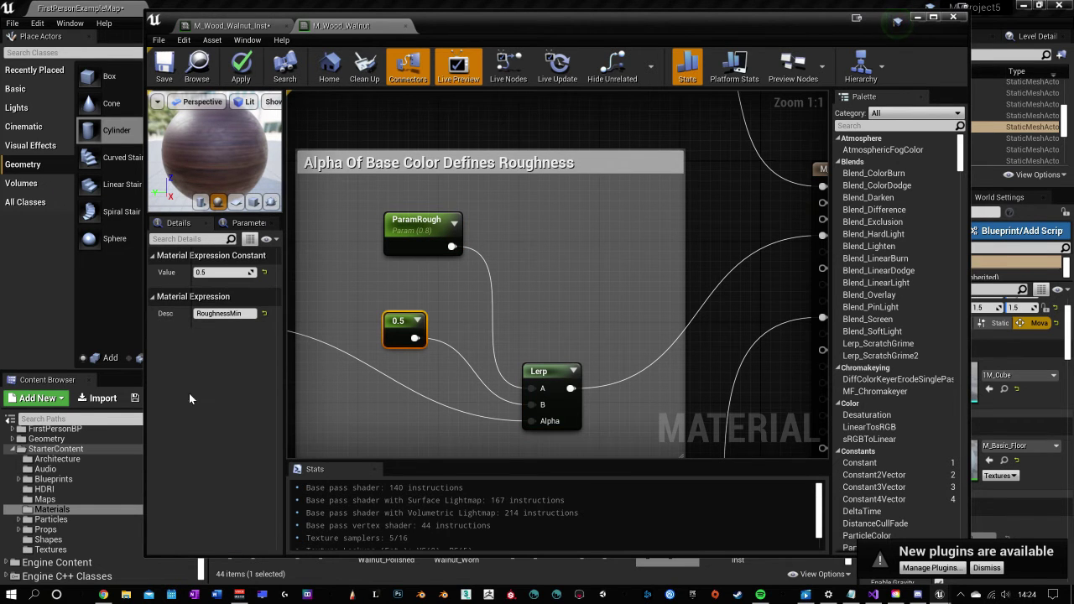
pyautogui.moveTo(378, 287); pyautogui.dragTo(546, 165, button='right')
pyautogui.click(705, 291)
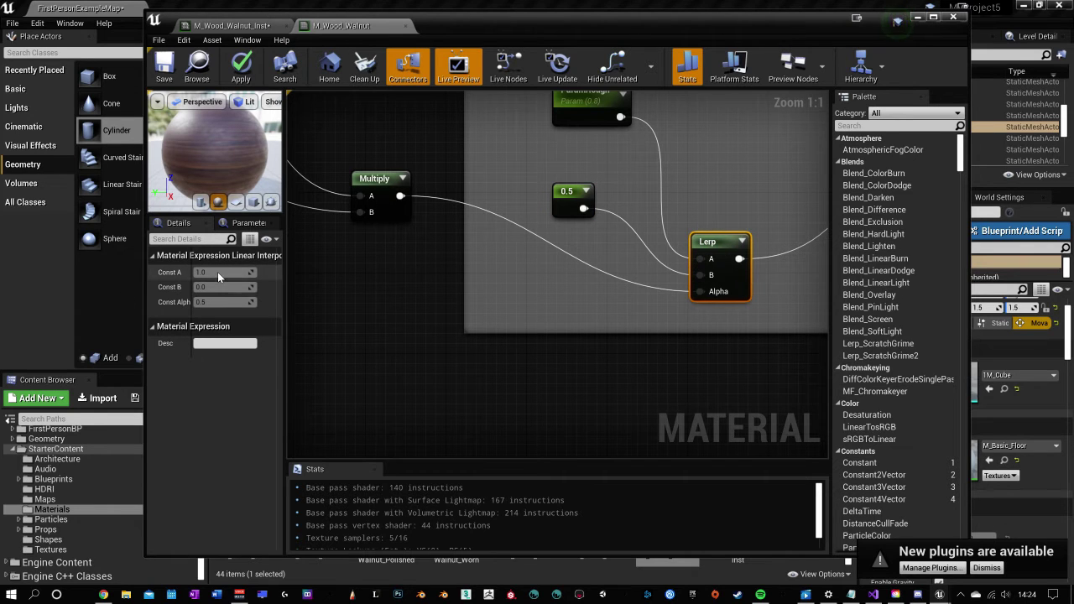
pyautogui.moveTo(658, 274); pyautogui.dragTo(560, 385, button='right')
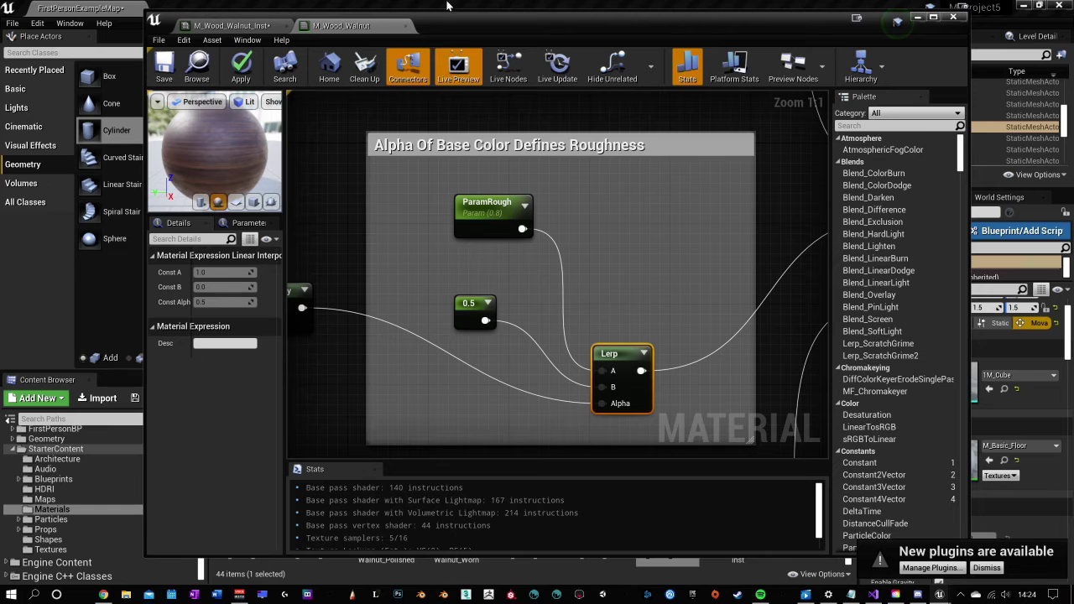
pyautogui.click(164, 67)
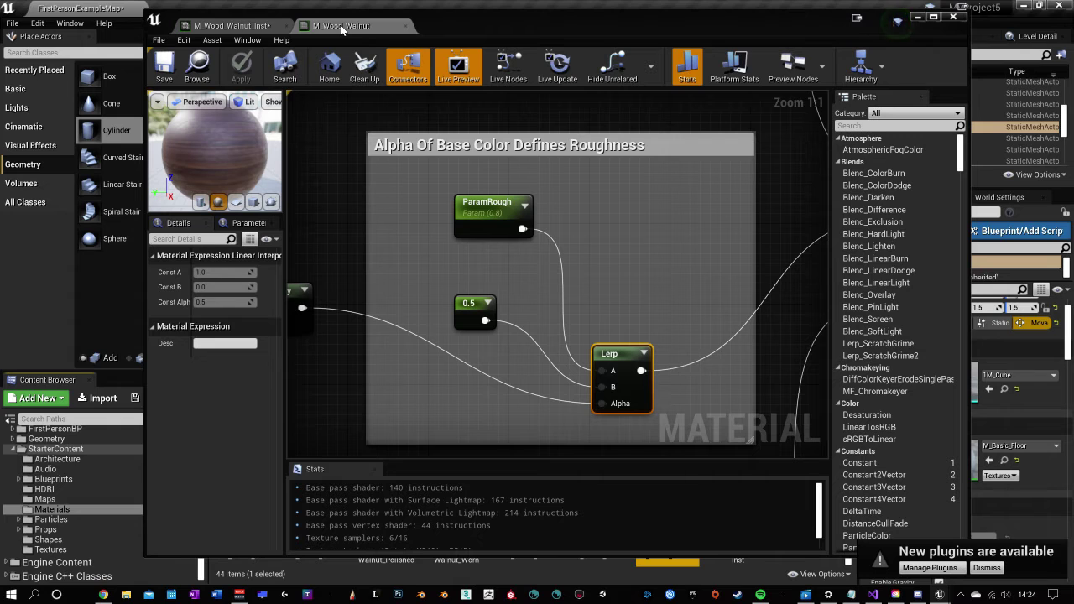
# Switch to the walnut material instance and toggle its ParamRough override on and off.
pyautogui.click(243, 26)
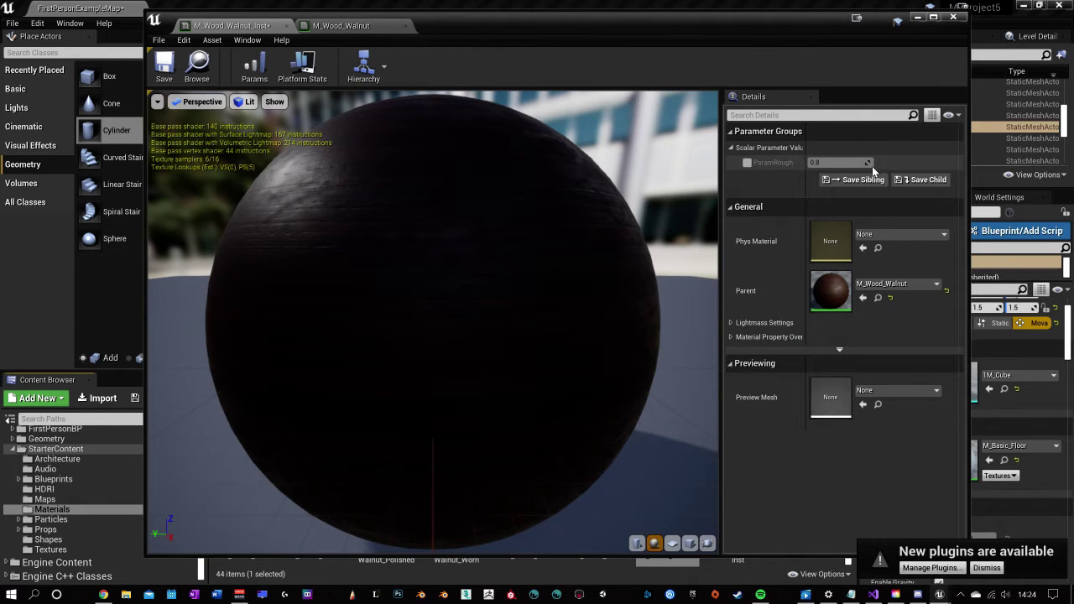
pyautogui.click(748, 163)
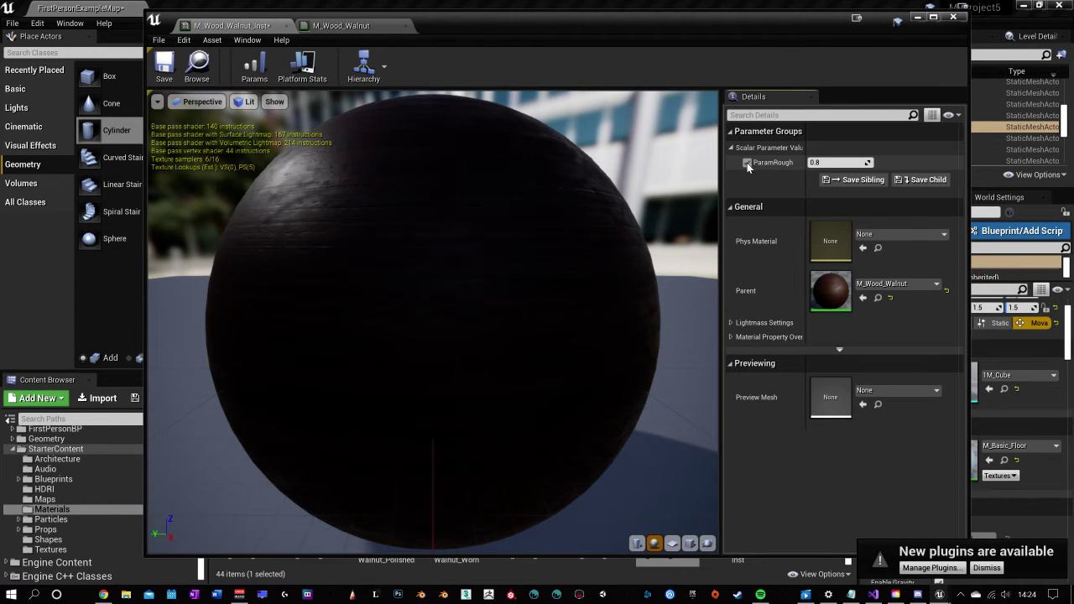
pyautogui.click(747, 163)
pyautogui.click(746, 165)
pyautogui.click(748, 163)
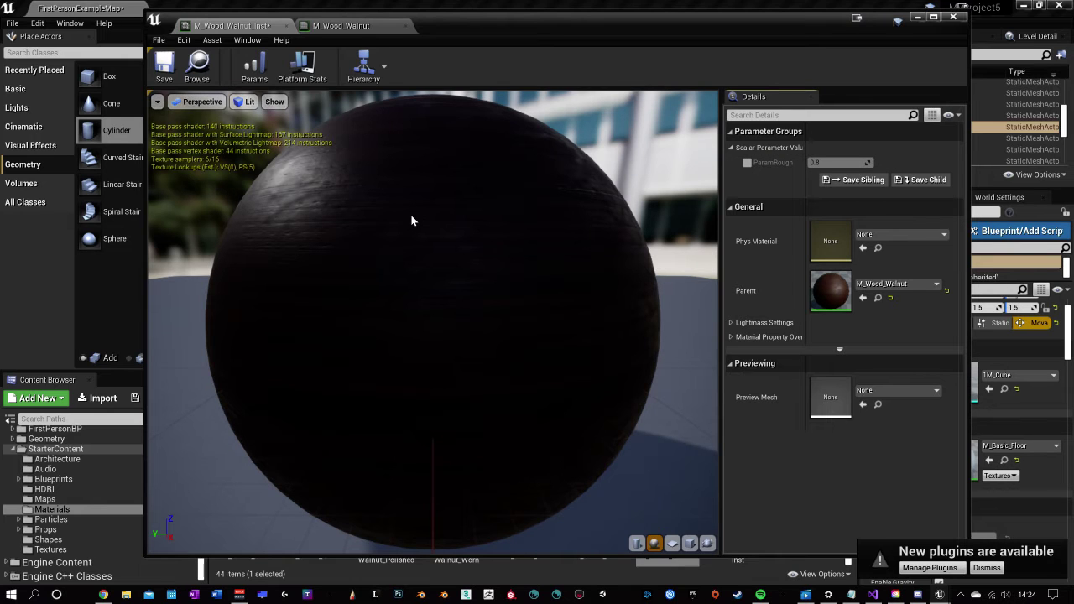
# Compare the ParamRough node in M_Wood_Walnut with the walnut instance, moving the editor window aside to see the level.
pyautogui.click(348, 27)
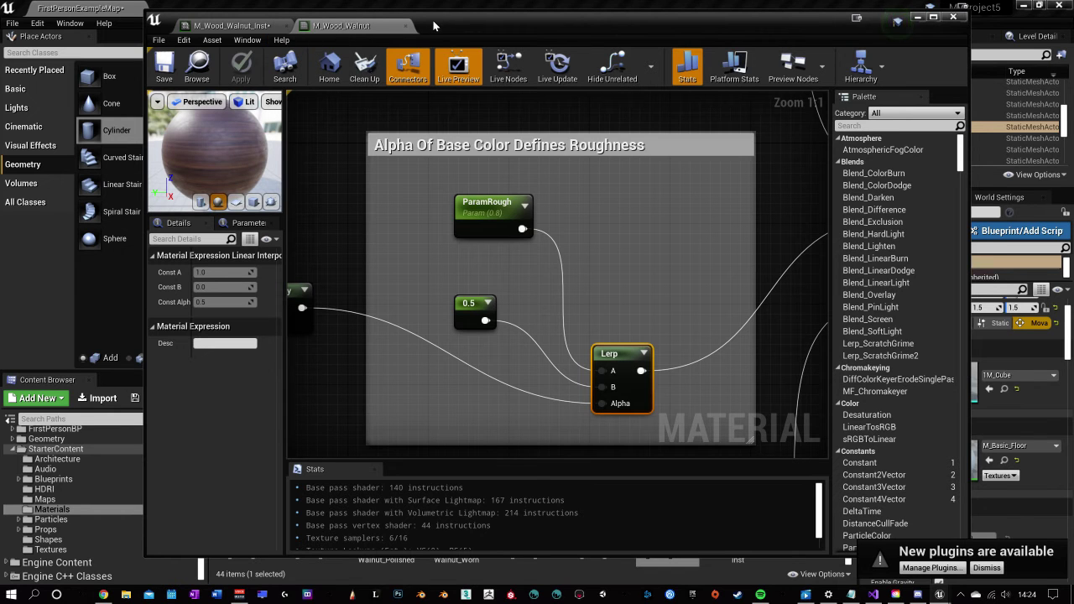
pyautogui.moveTo(434, 25); pyautogui.dragTo(916, 22)
pyautogui.click(672, 18)
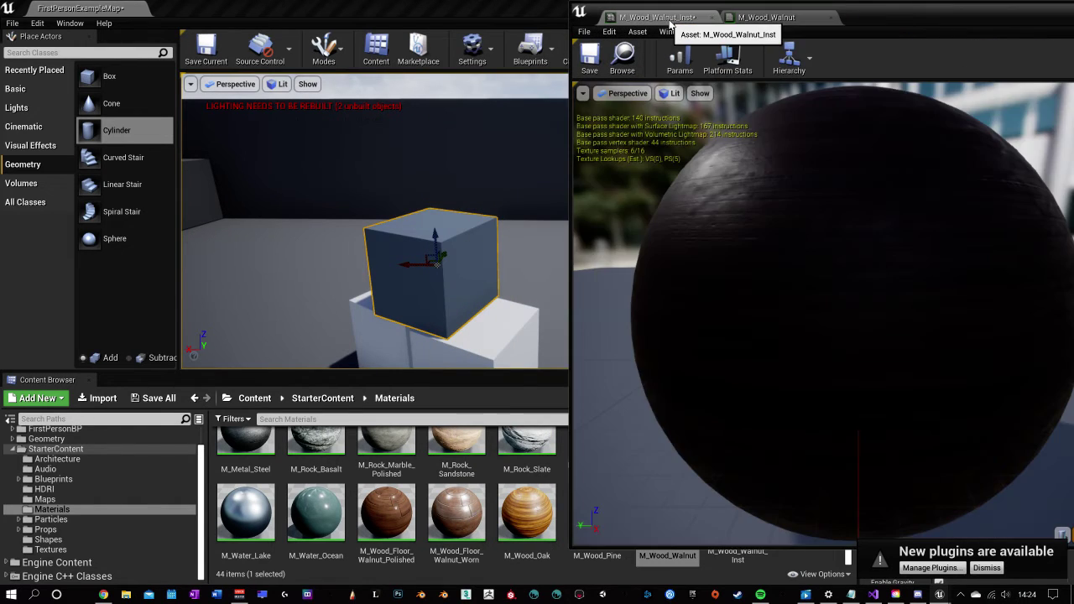
pyautogui.click(768, 18)
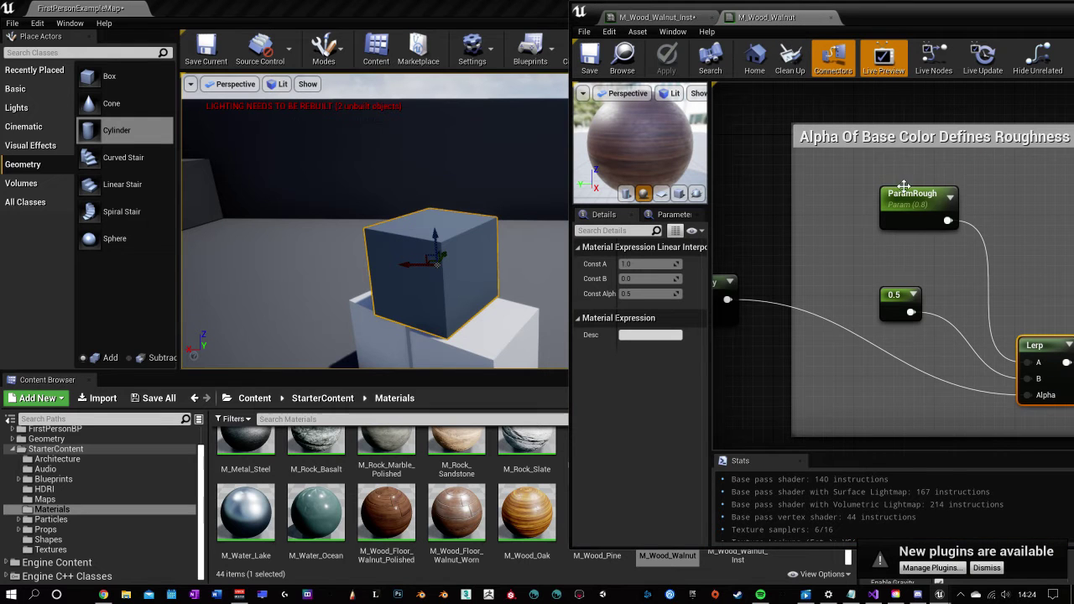
pyautogui.click(667, 18)
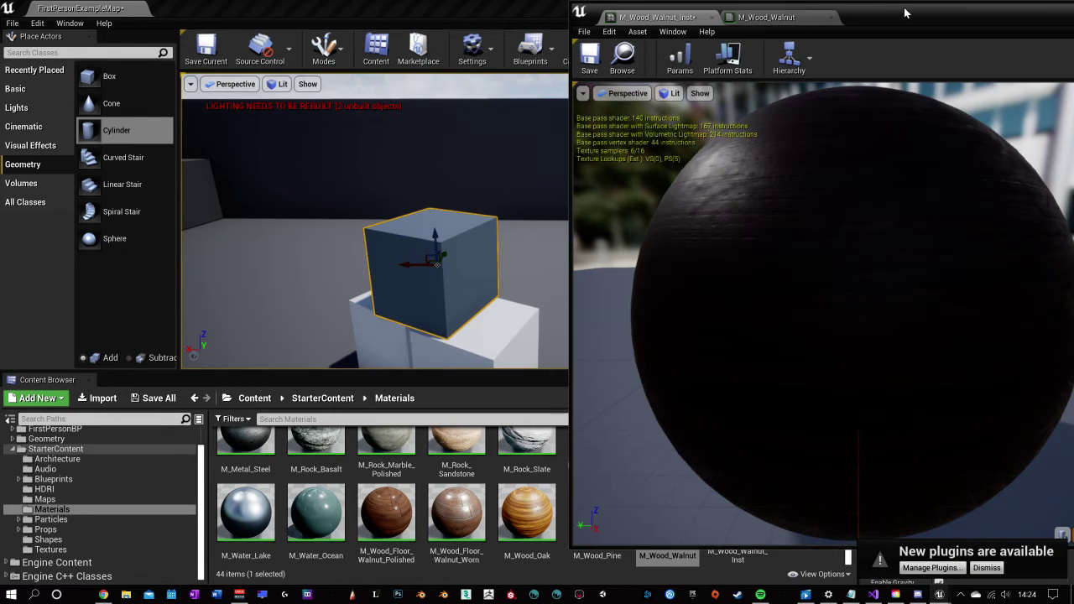
# Enable ParamRough in the walnut instance, raise it to about 2.295, and close the editor window.
pyautogui.moveTo(905, 12); pyautogui.dragTo(510, 18)
pyautogui.click(775, 162)
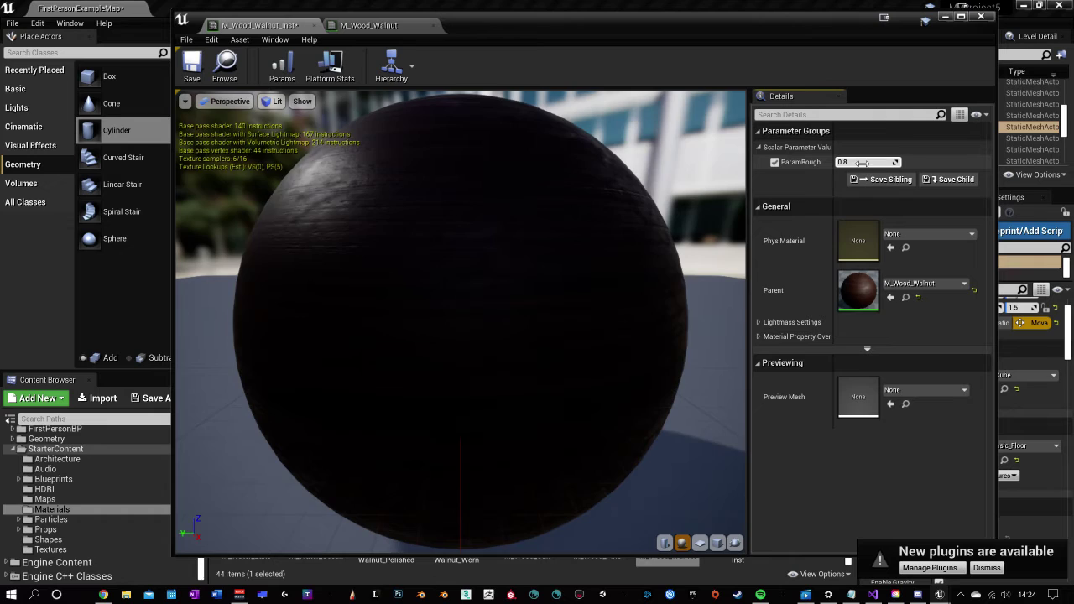
pyautogui.moveTo(863, 163); pyautogui.dragTo(898, 163)
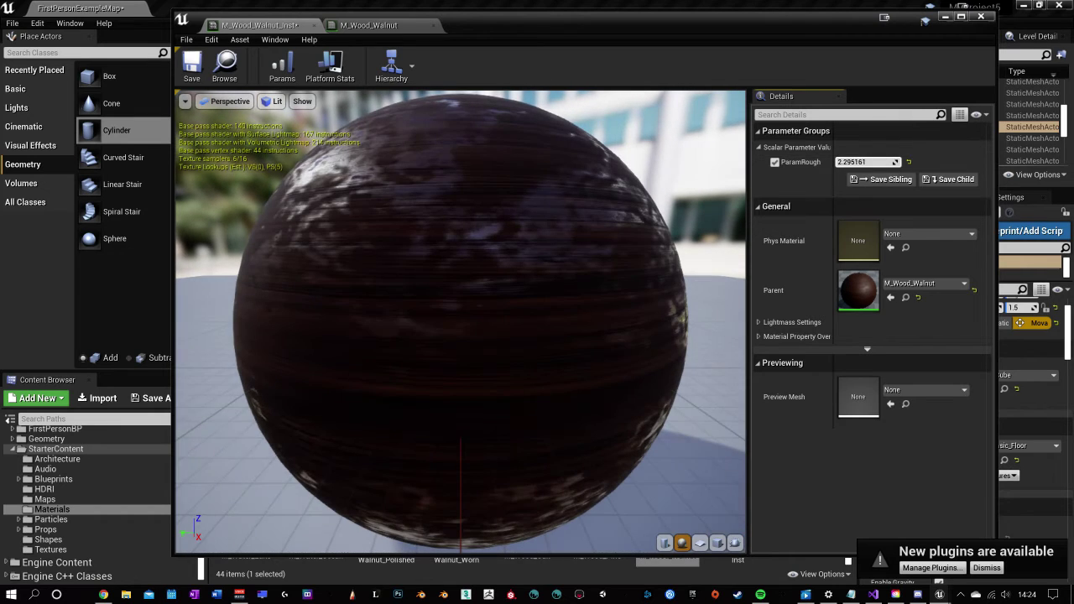
pyautogui.click(980, 17)
# Open the M_CobbleStone_Smooth material and examine its node graph.
pyautogui.scroll(10, 369, 479)
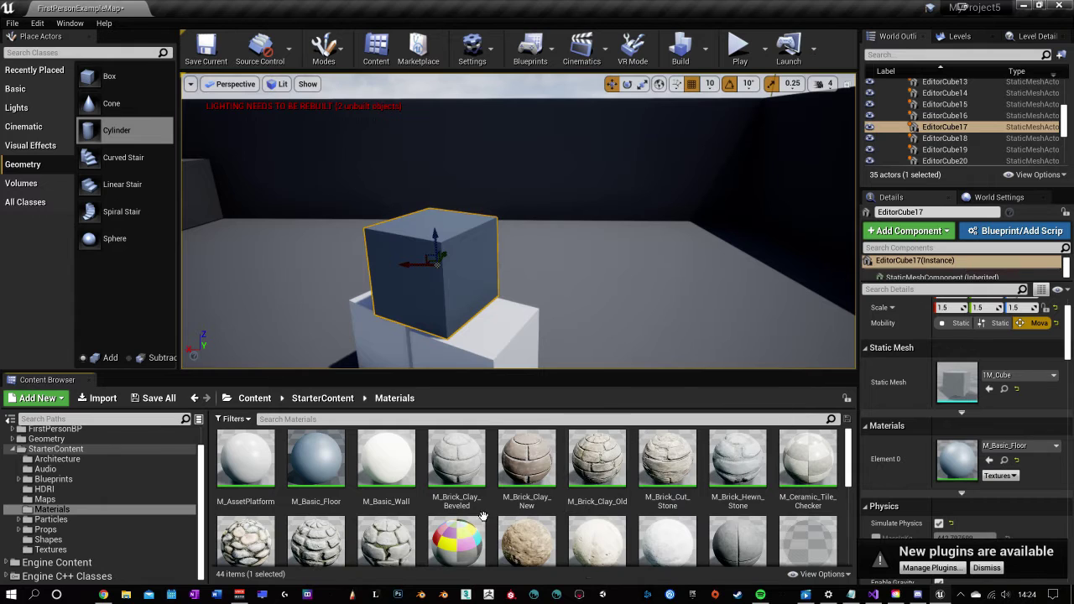
pyautogui.doubleClick(383, 522)
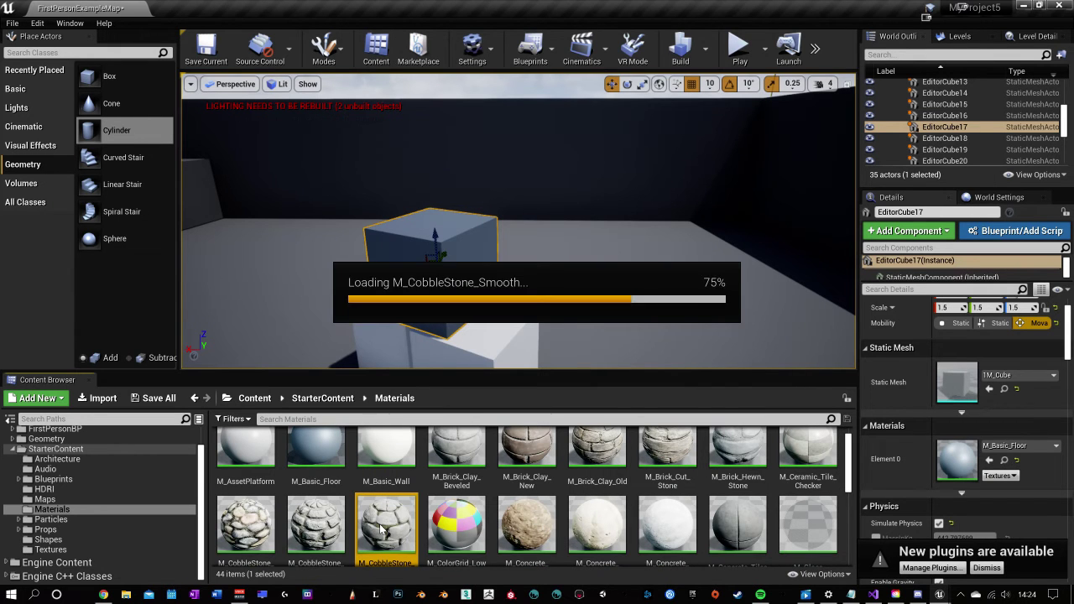
pyautogui.scroll(-12, 601, 246)
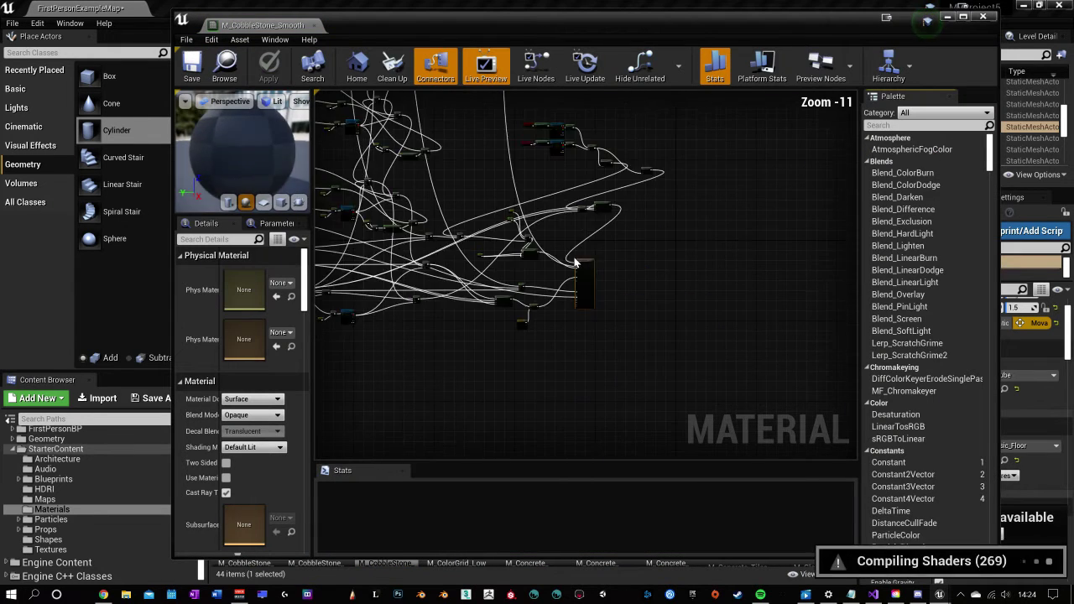
pyautogui.moveTo(692, 294); pyautogui.dragTo(809, 431, button='right')
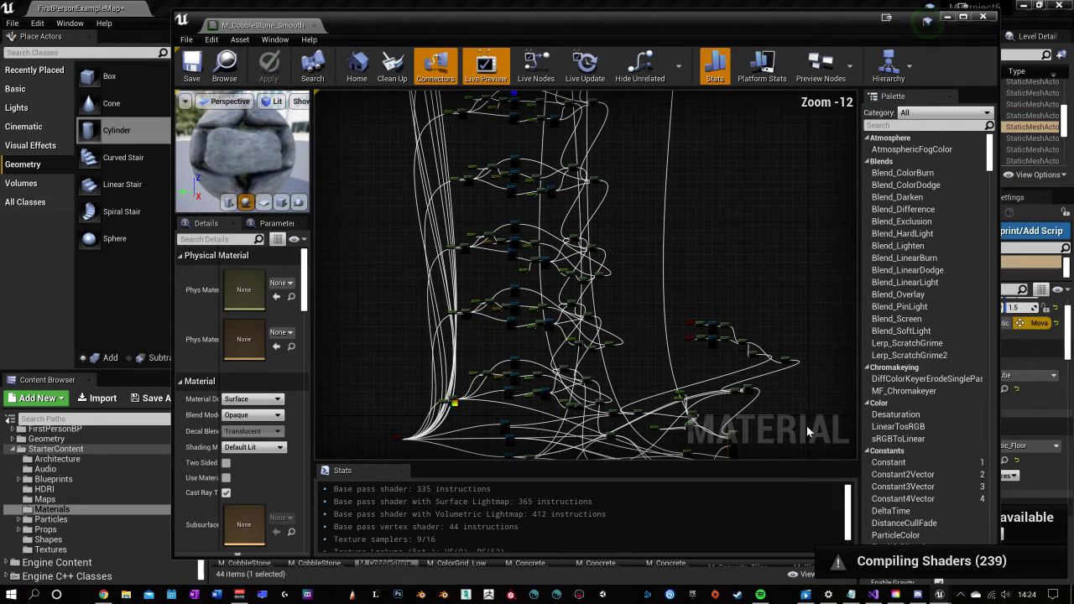
pyautogui.moveTo(684, 198); pyautogui.dragTo(614, 244, button='right')
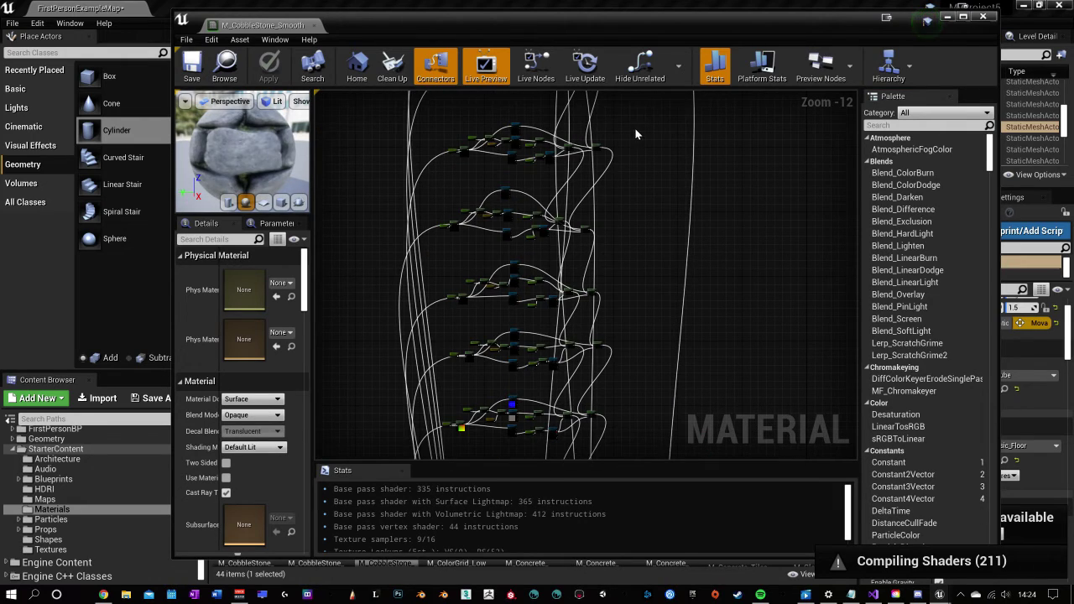
pyautogui.moveTo(635, 129); pyautogui.dragTo(638, 317, button='right')
pyautogui.scroll(7, 457, 210)
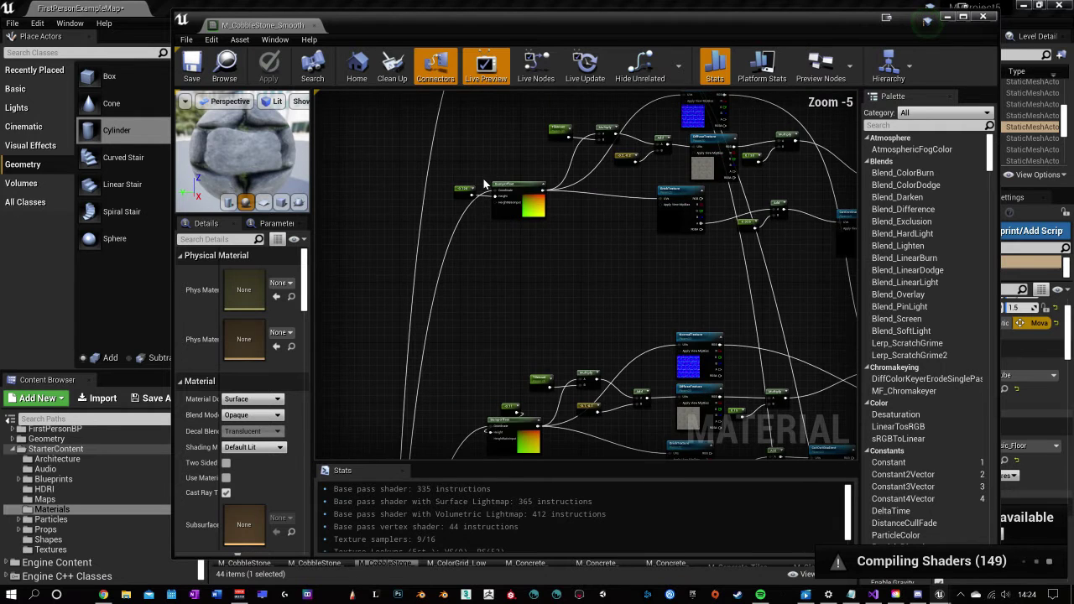
# Convert the -0.128 constant beside the BumpOffset node to a parameter named Donkey, and save and minimize the cobblestone material.
pyautogui.scroll(5, 484, 183)
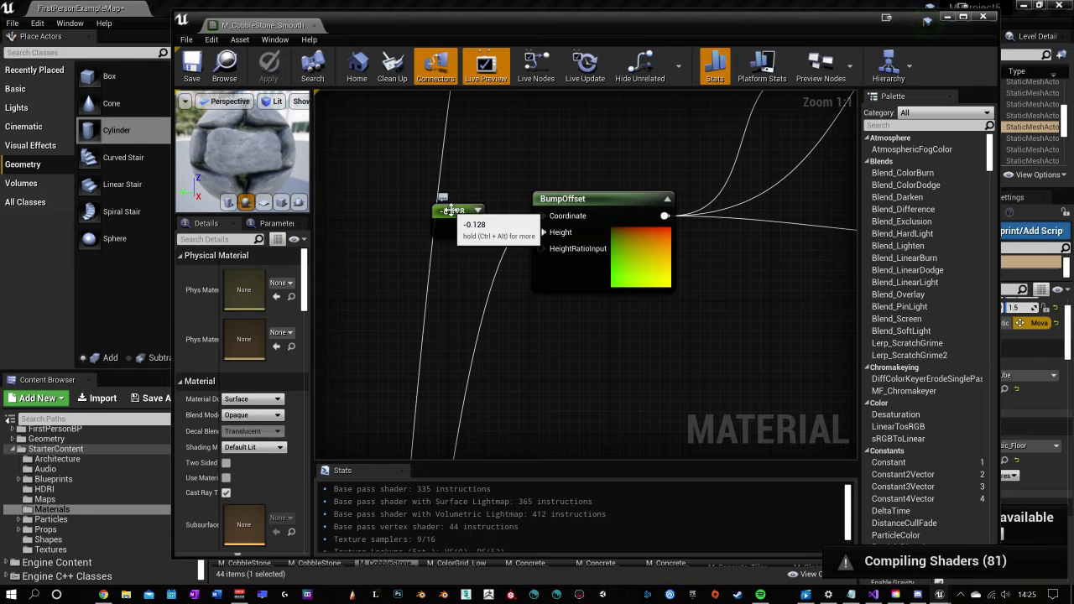
pyautogui.click(452, 211)
pyautogui.rightClick(451, 212)
pyautogui.click(476, 216)
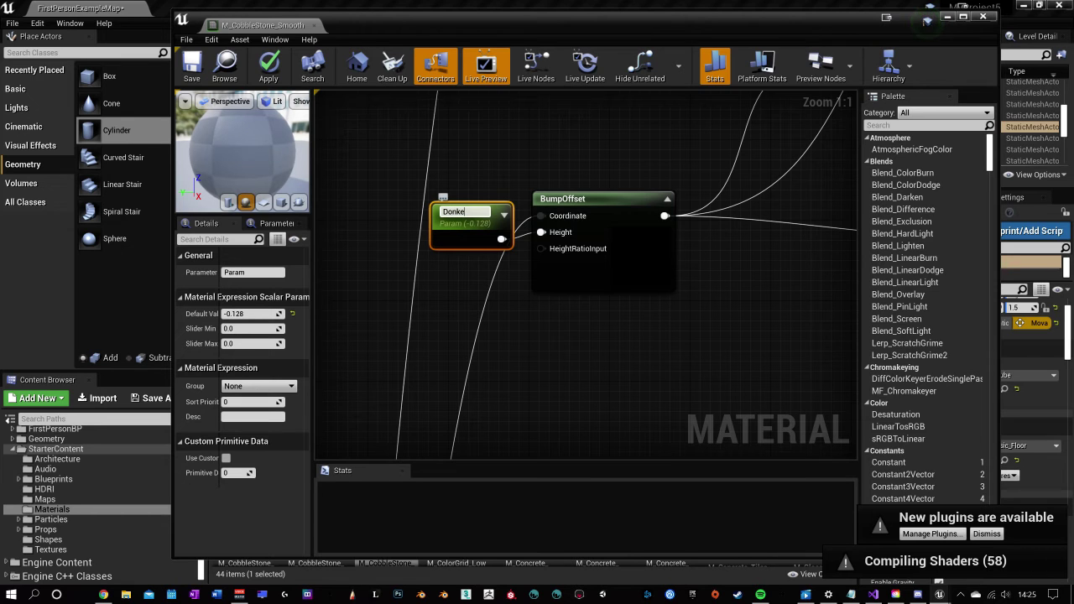
pyautogui.press('Return')
pyautogui.click(429, 243)
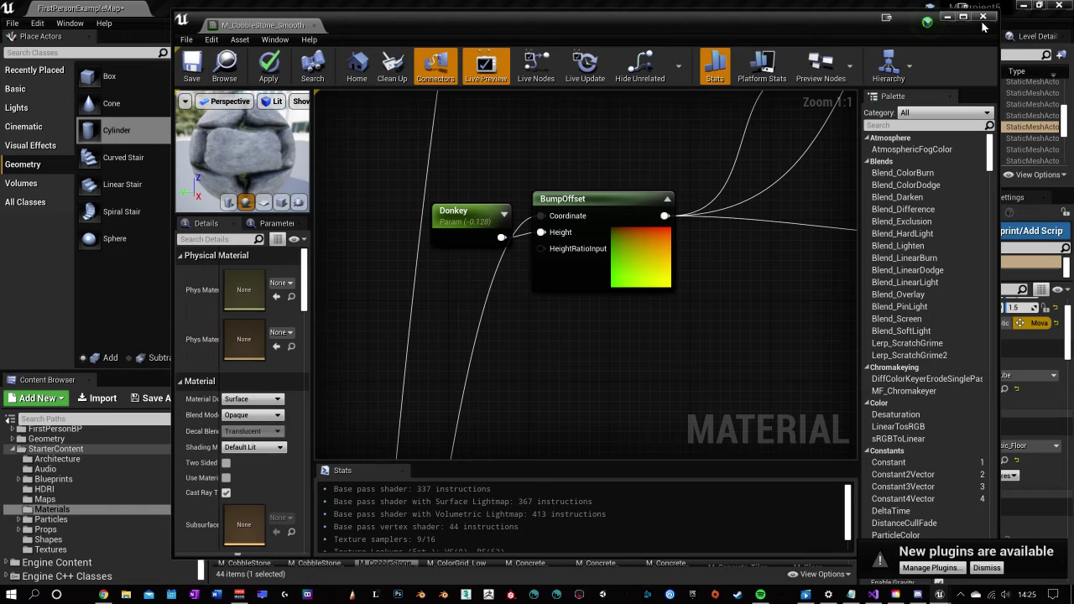
pyautogui.hotkey('ctrl', 's')
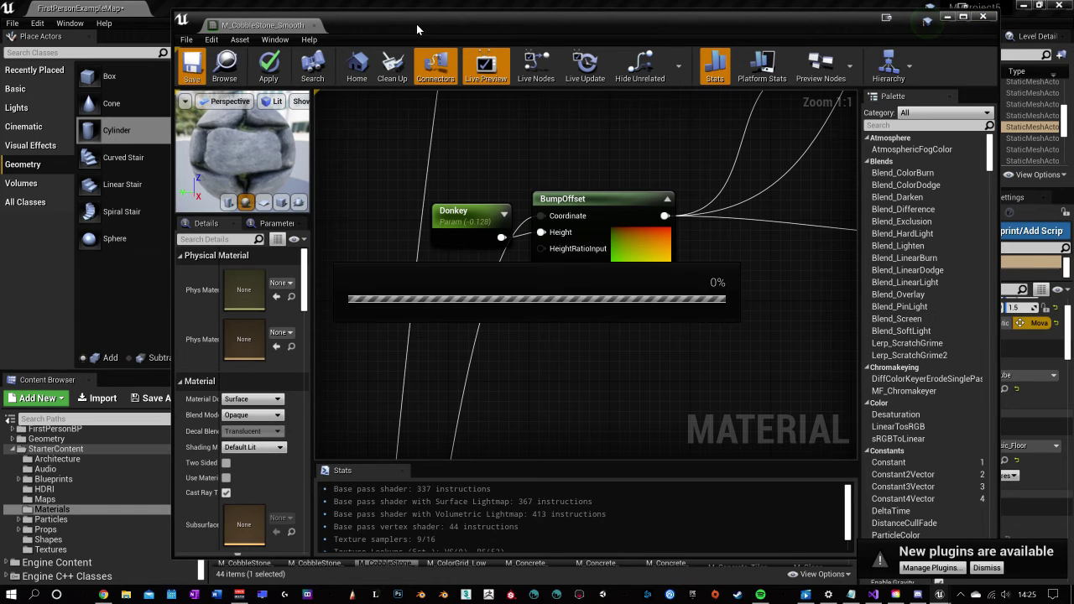
pyautogui.click(946, 18)
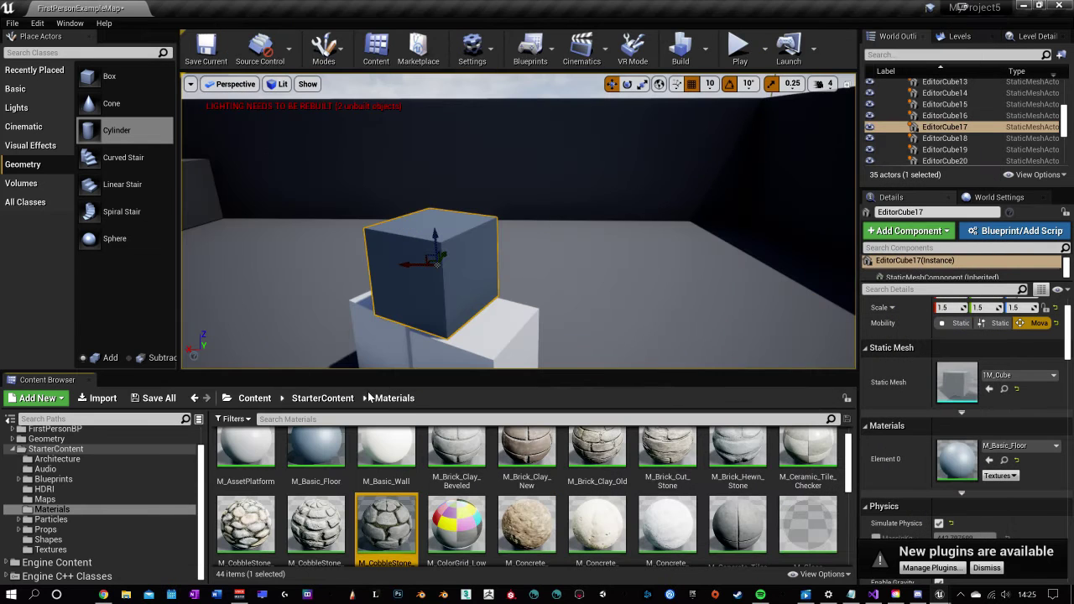
# Create and open a material instance of M_CobbleStone_Smooth, and enable its Donkey parameter override.
pyautogui.rightClick(384, 527)
pyautogui.click(449, 218)
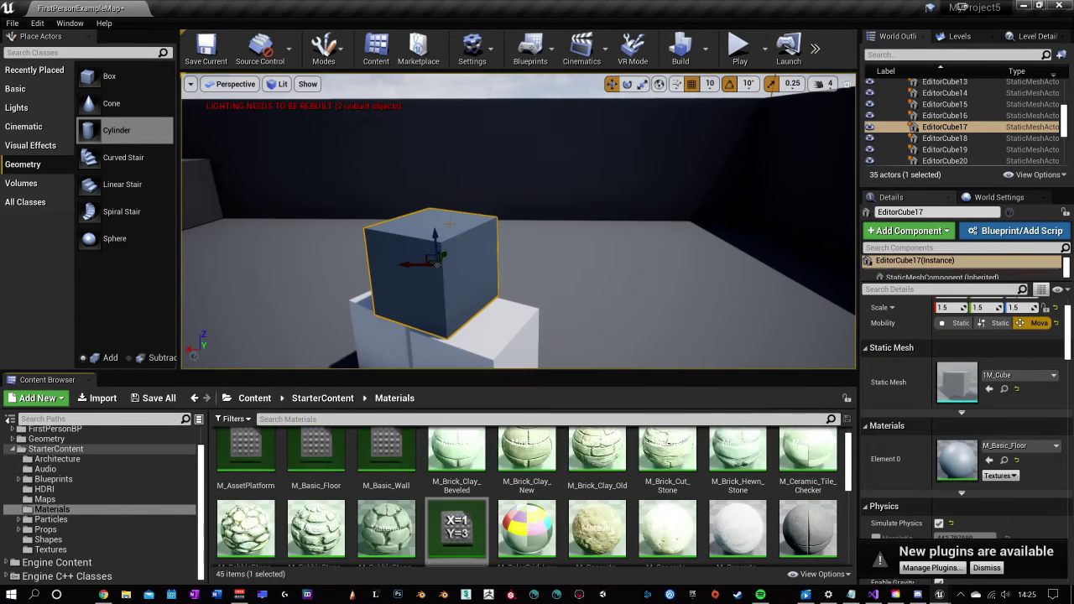
pyautogui.doubleClick(451, 550)
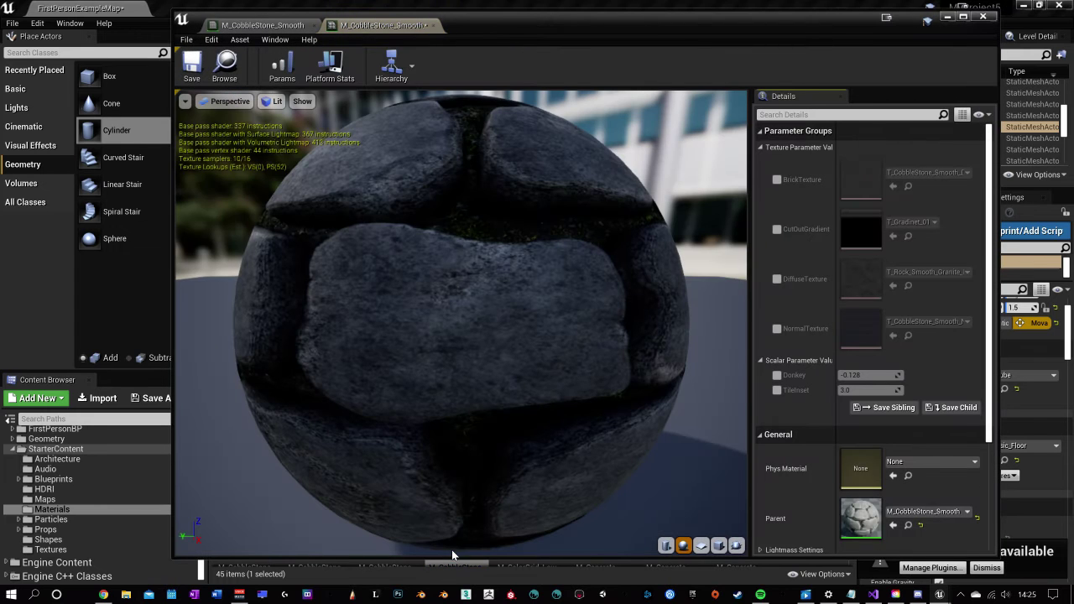
pyautogui.click(778, 376)
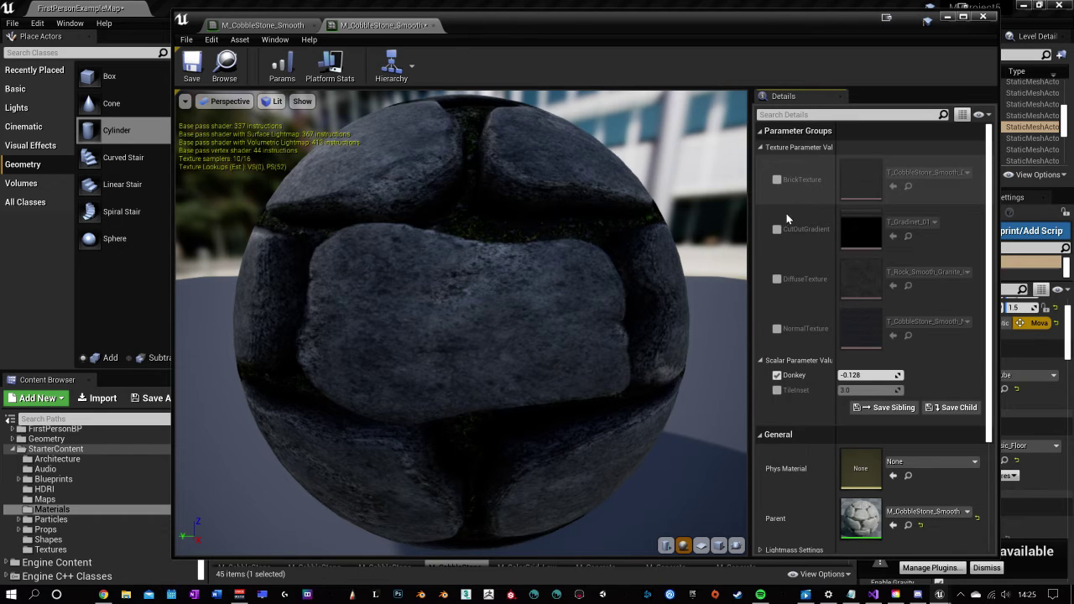
# Review the cobblestone instance's parameters and the parent material's node graph, and close the material editor window.
pyautogui.scroll(-3, 768, 463)
pyautogui.scroll(3, 776, 447)
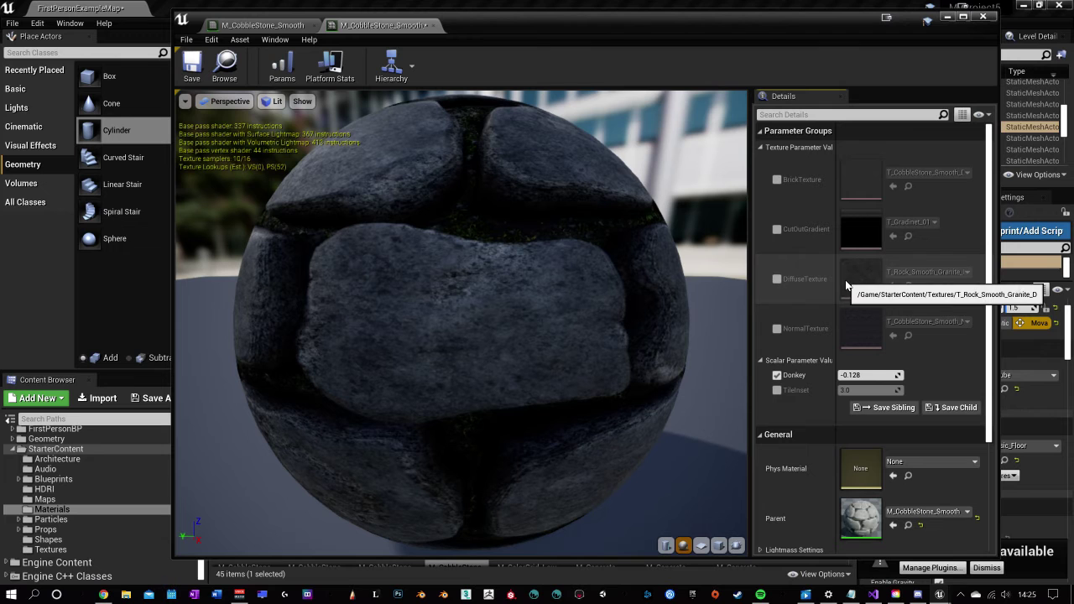
pyautogui.click(262, 25)
pyautogui.scroll(-10, 703, 350)
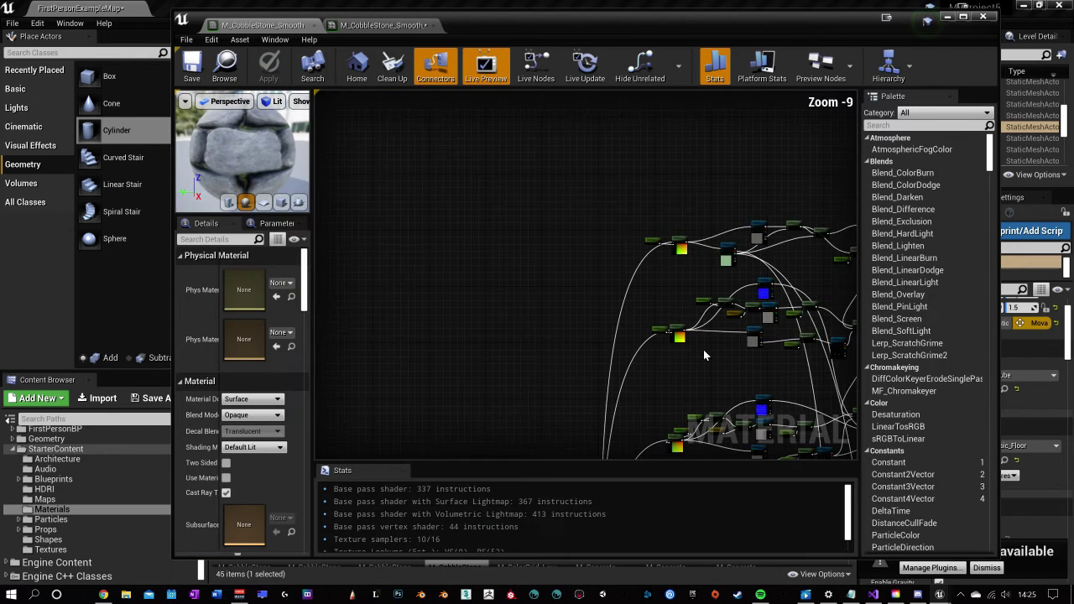
pyautogui.moveTo(651, 209); pyautogui.dragTo(419, 142, button='right')
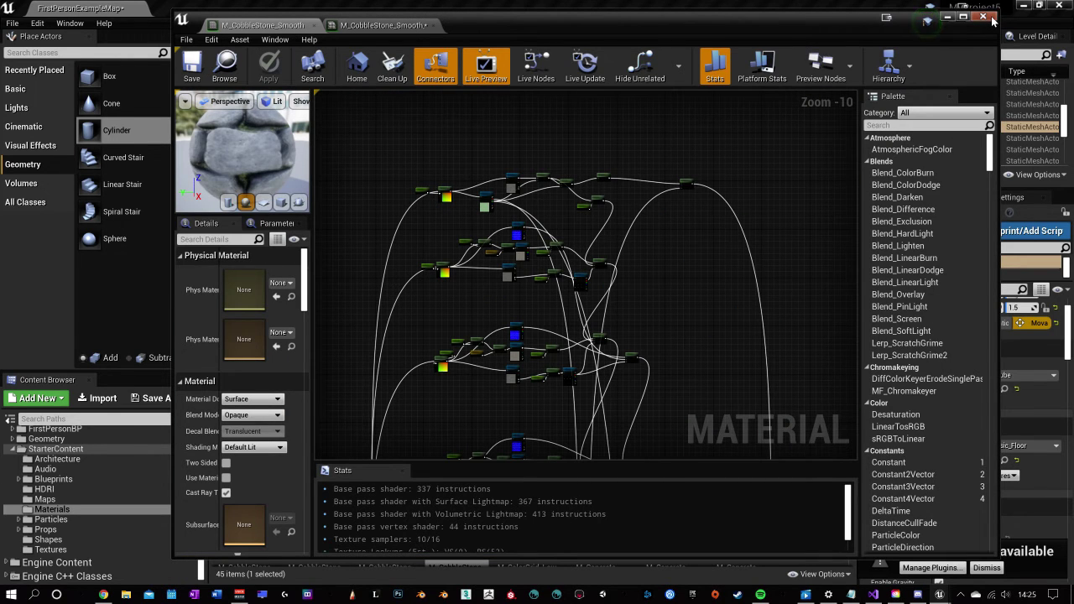
pyautogui.click(992, 18)
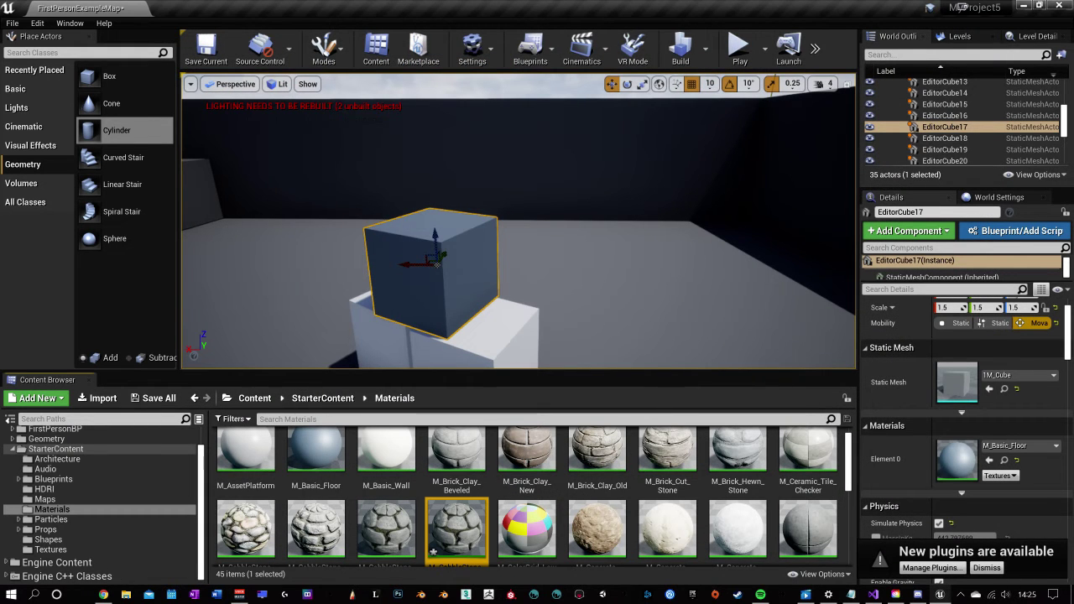
# Select the FirstPersonCharacter in the level, view it closely, and open its Blueprint for editing.
pyautogui.moveTo(473, 236); pyautogui.dragTo(277, 269, button='right')
pyautogui.moveTo(434, 260); pyautogui.dragTo(434, 260, button='right')
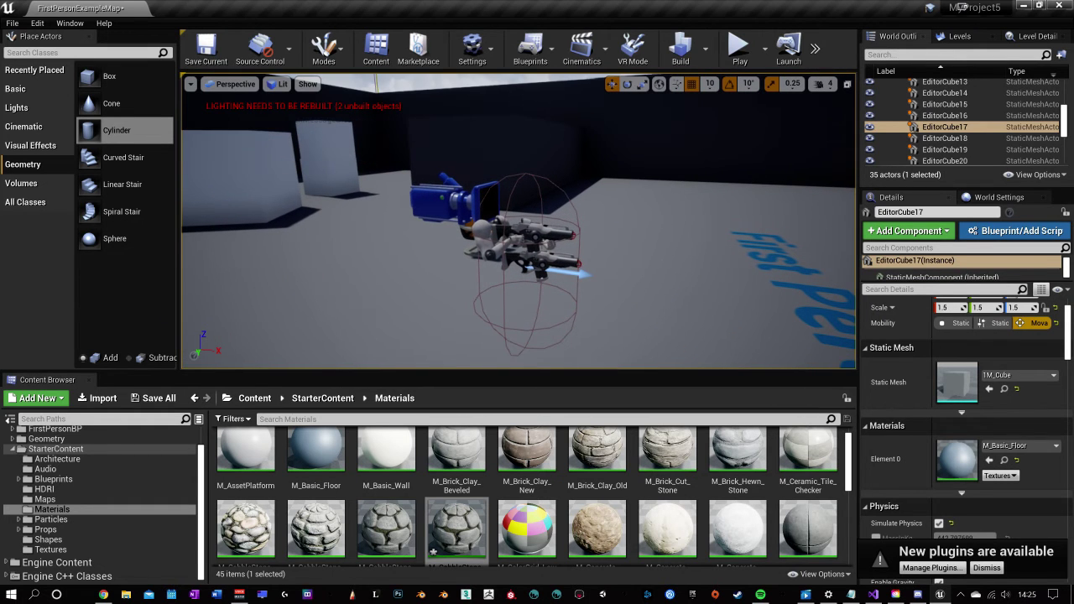
pyautogui.click(534, 235)
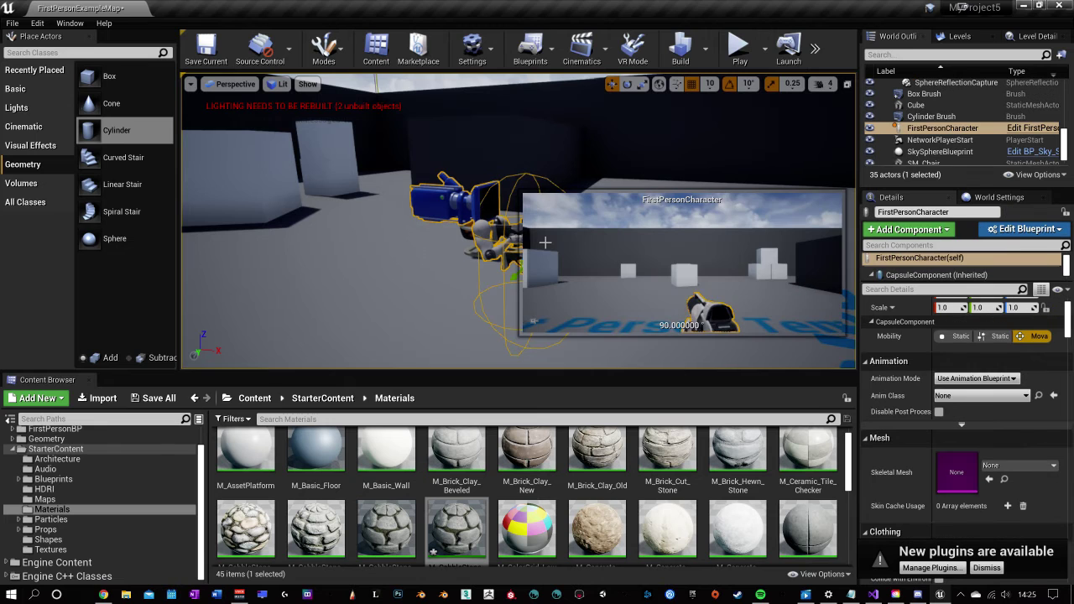
pyautogui.moveTo(434, 260); pyautogui.dragTo(434, 260, button='right')
pyautogui.moveTo(435, 208); pyautogui.dragTo(435, 208, button='right')
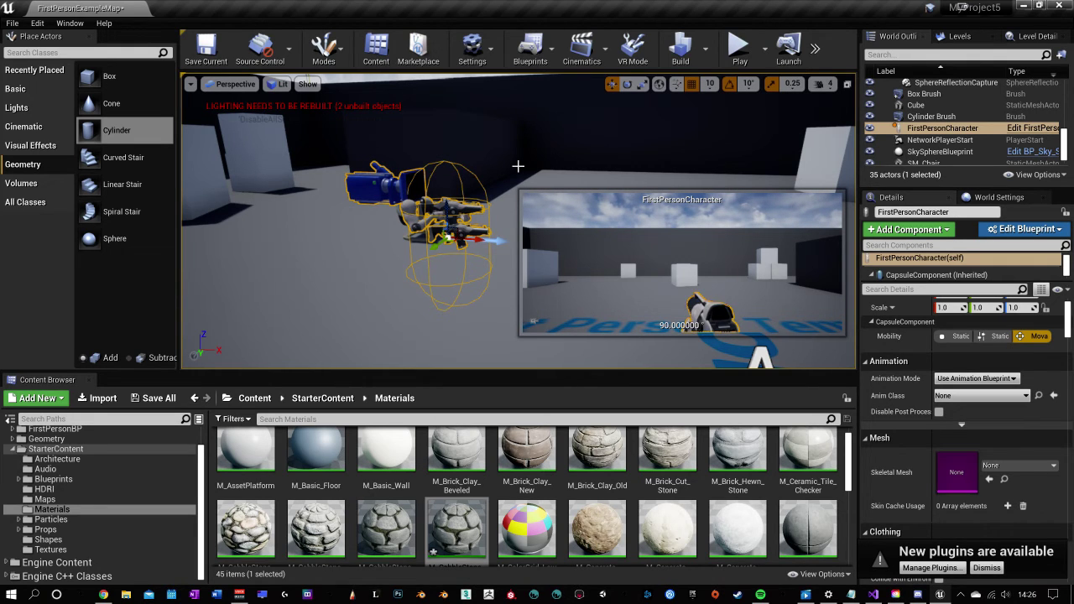
pyautogui.moveTo(518, 166); pyautogui.dragTo(465, 190, button='right')
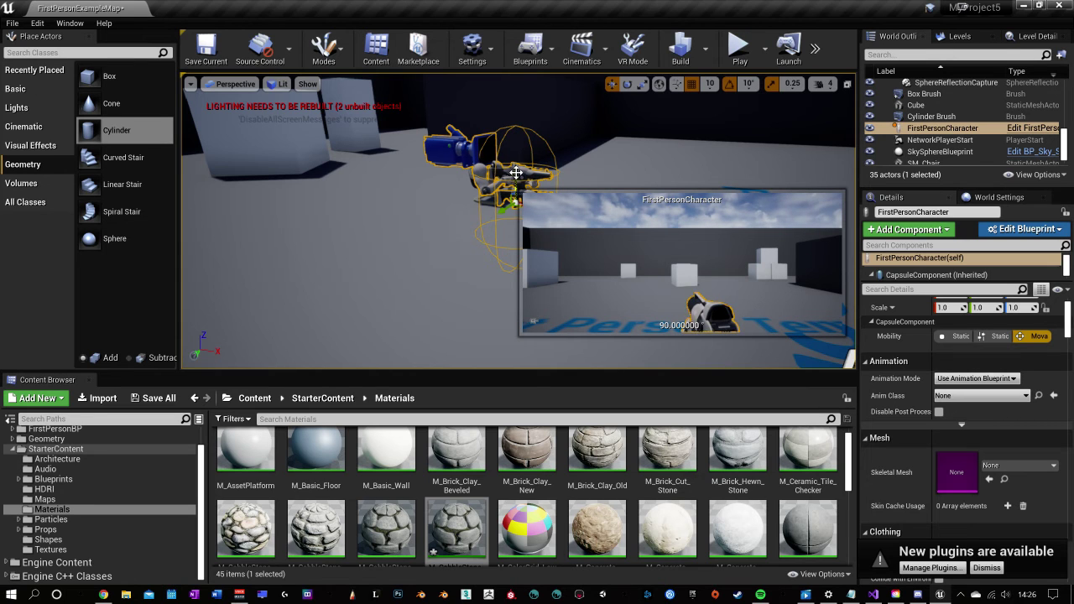
pyautogui.click(1029, 131)
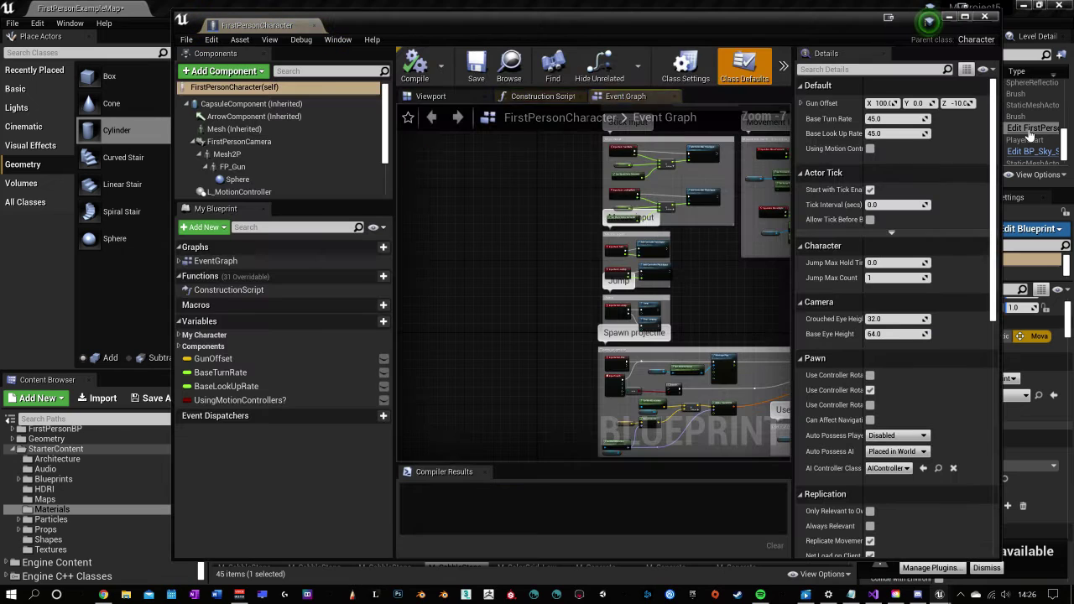
# Examine the stick, mouse and movement input groups in the FirstPersonCharacter Event Graph.
pyautogui.moveTo(470, 24); pyautogui.dragTo(363, 31)
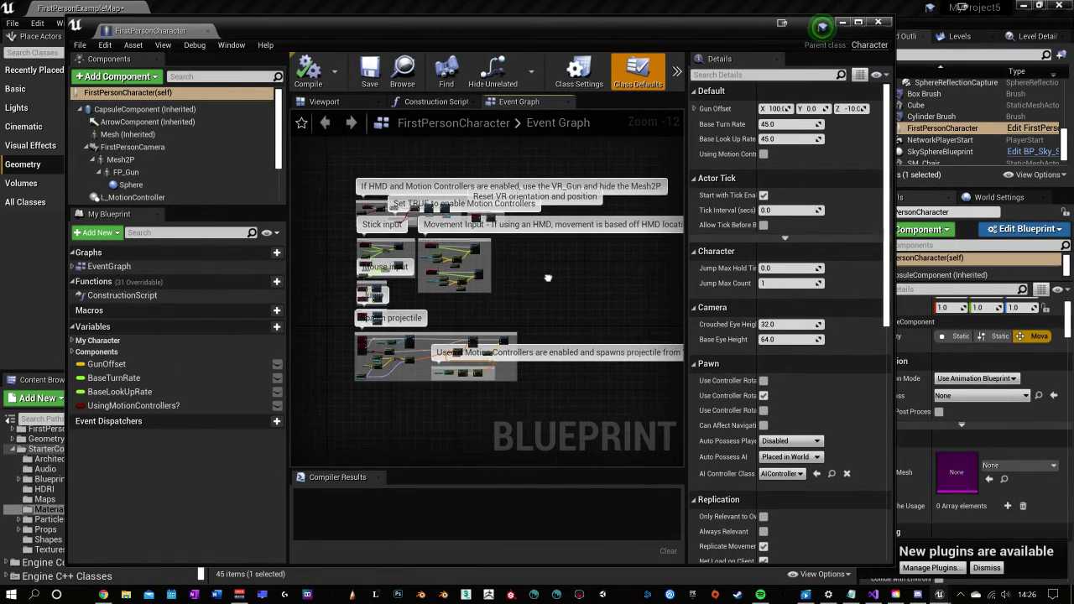
pyautogui.scroll(3, 604, 252)
pyautogui.moveTo(479, 336); pyautogui.dragTo(538, 355, button='right')
pyautogui.scroll(4, 370, 227)
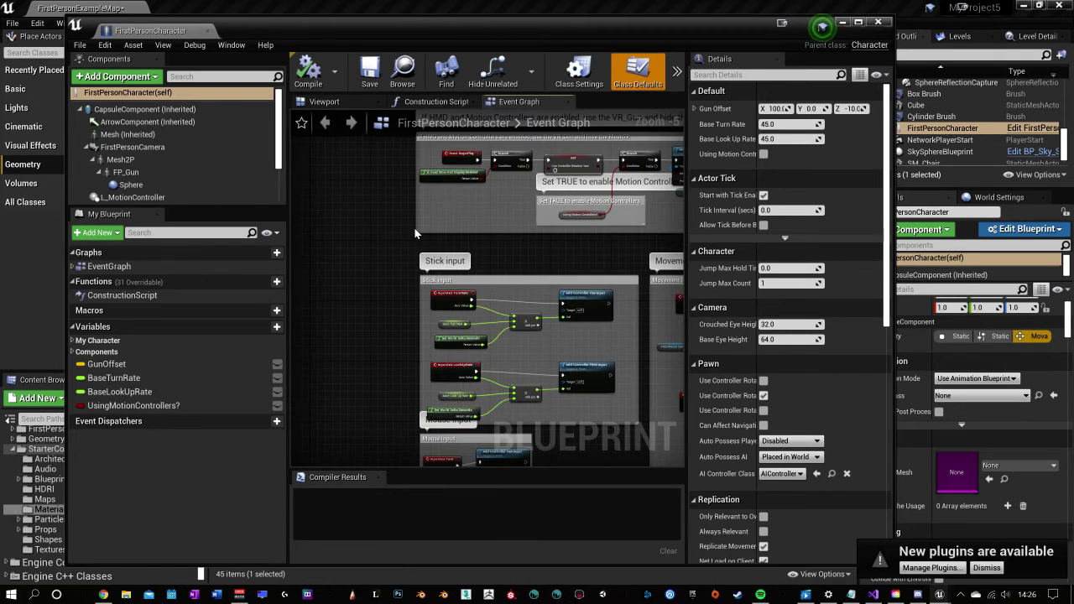
pyautogui.moveTo(351, 23); pyautogui.dragTo(371, 55)
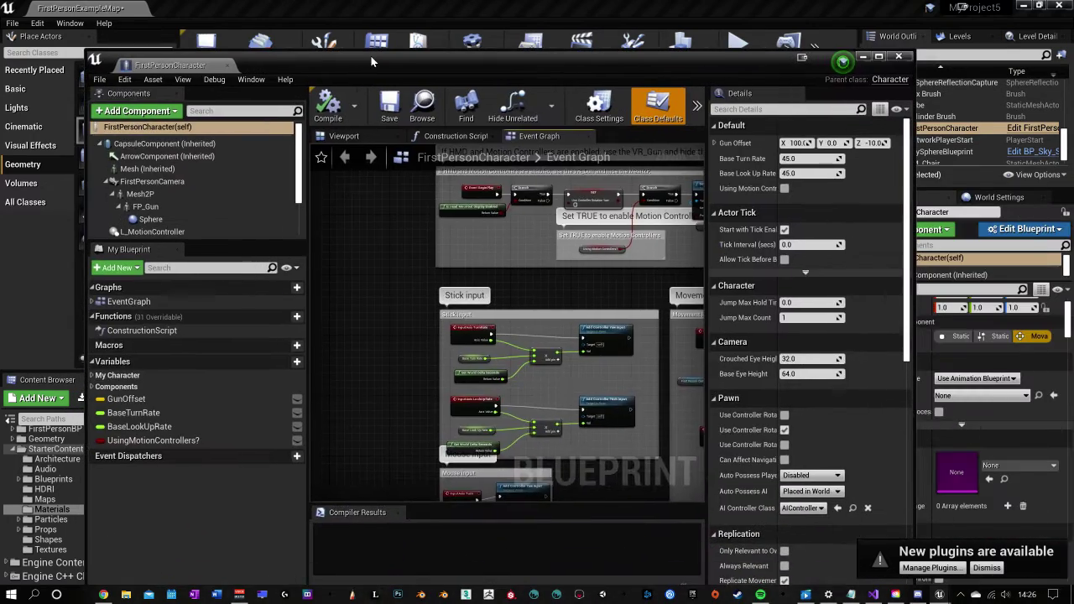
pyautogui.scroll(-1, 365, 305)
pyautogui.moveTo(643, 403); pyautogui.dragTo(622, 382, button='right')
pyautogui.scroll(4, 622, 381)
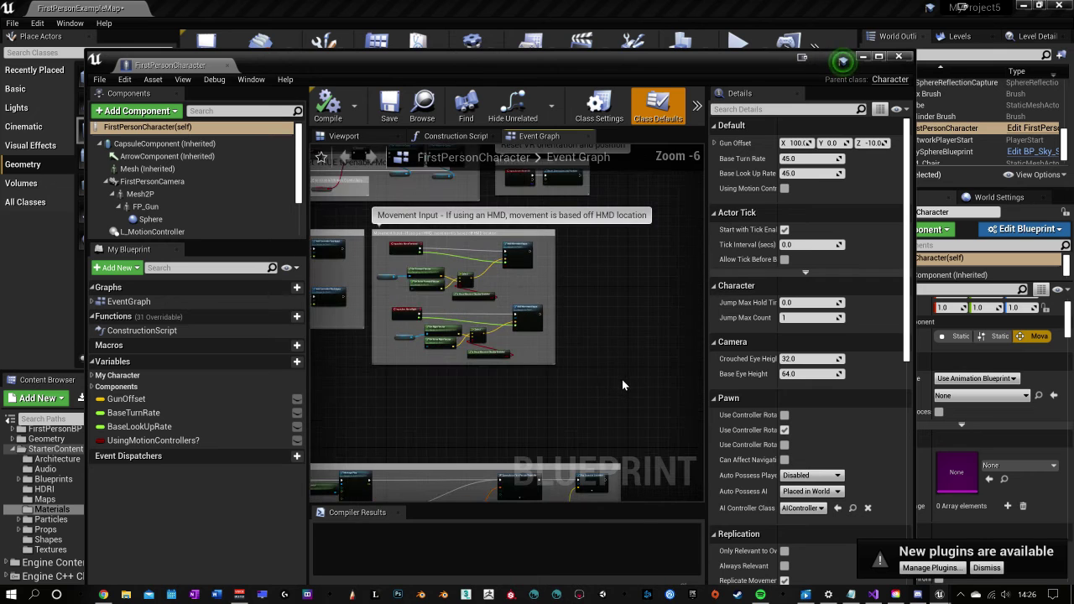
pyautogui.moveTo(601, 269); pyautogui.dragTo(632, 348, button='right')
pyautogui.scroll(-1, 605, 359)
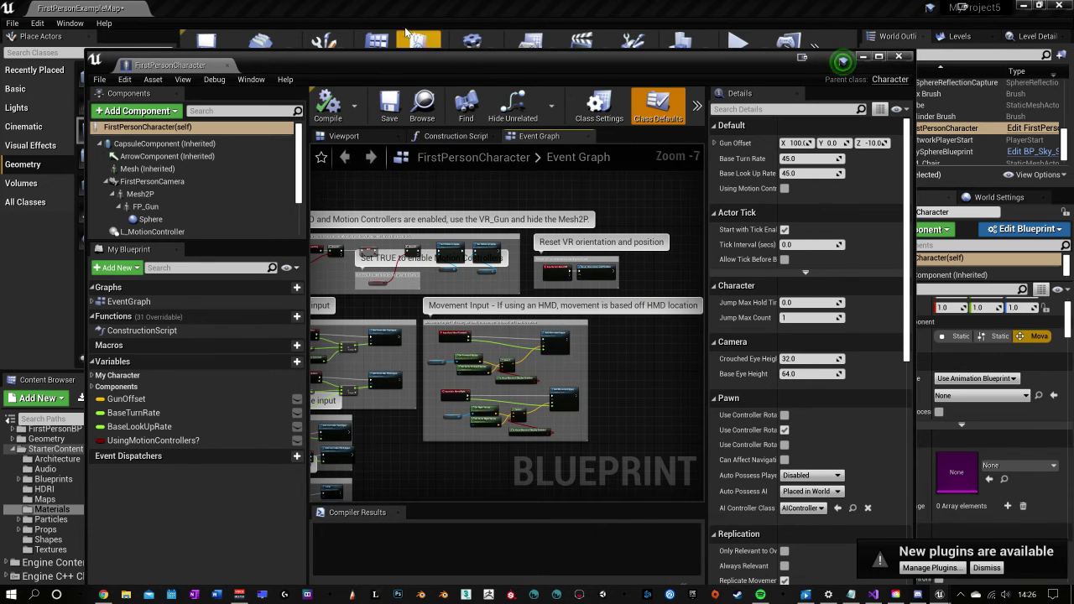
pyautogui.moveTo(397, 68); pyautogui.dragTo(456, 60)
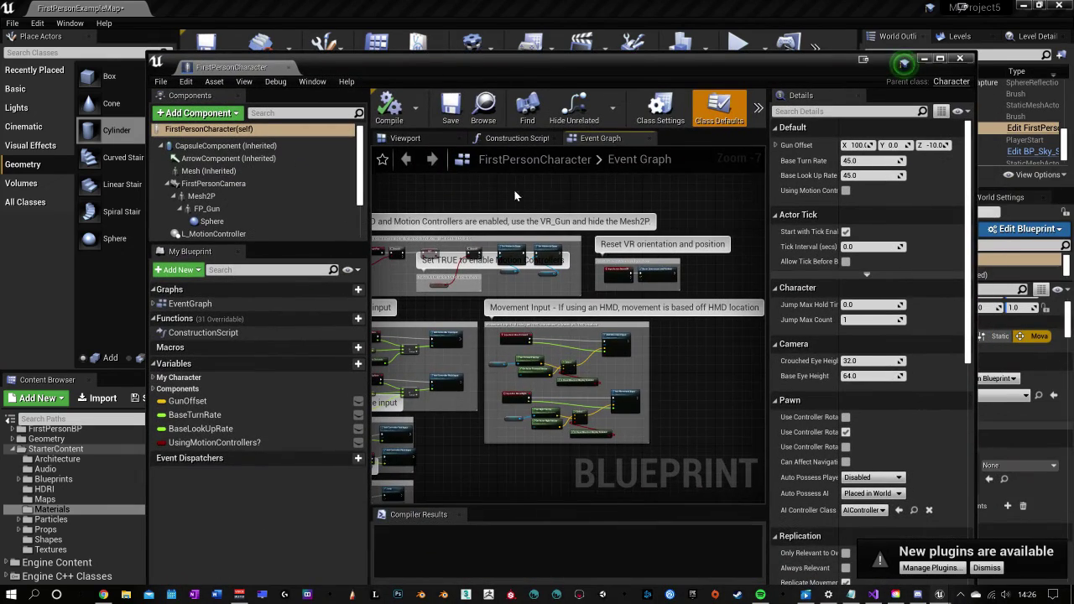
pyautogui.moveTo(435, 177); pyautogui.dragTo(527, 202, button='right')
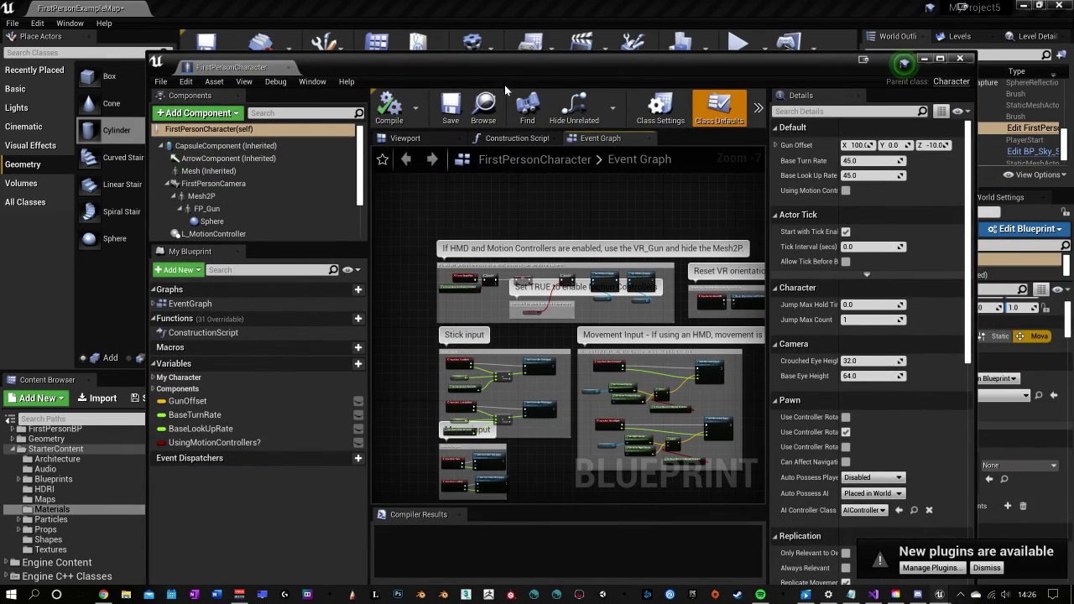
# Move the Blueprint window aside, inspect the character's arms and gun in the level, and bring the Blueprint back over the level.
pyautogui.moveTo(498, 69); pyautogui.dragTo(943, 102)
pyautogui.moveTo(509, 186); pyautogui.dragTo(468, 286, button='right')
pyautogui.scroll(-3, 439, 230)
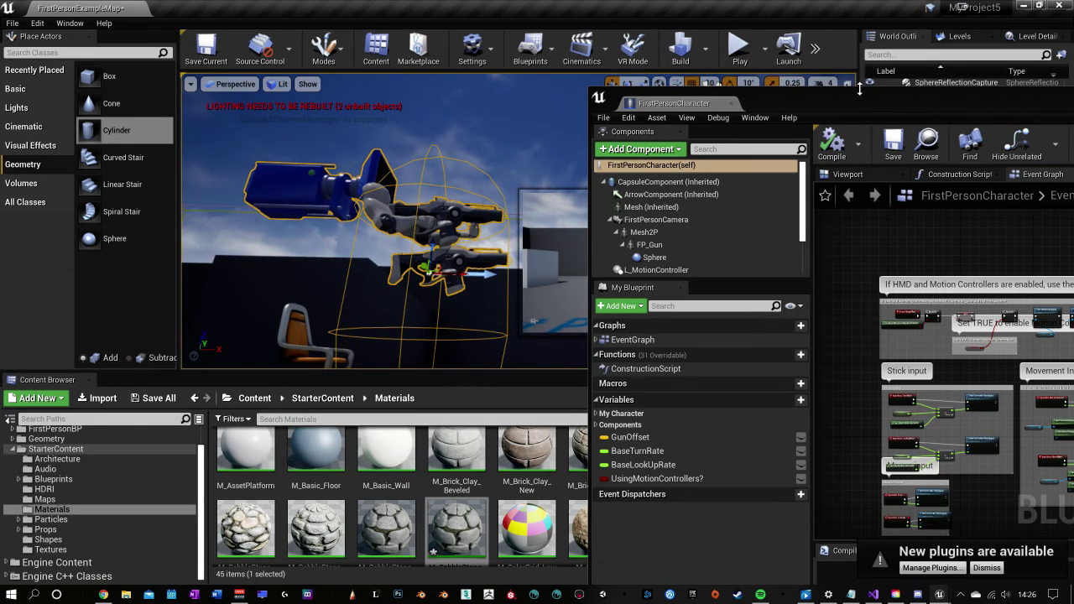
pyautogui.moveTo(867, 98); pyautogui.dragTo(965, 95)
pyautogui.click(637, 237)
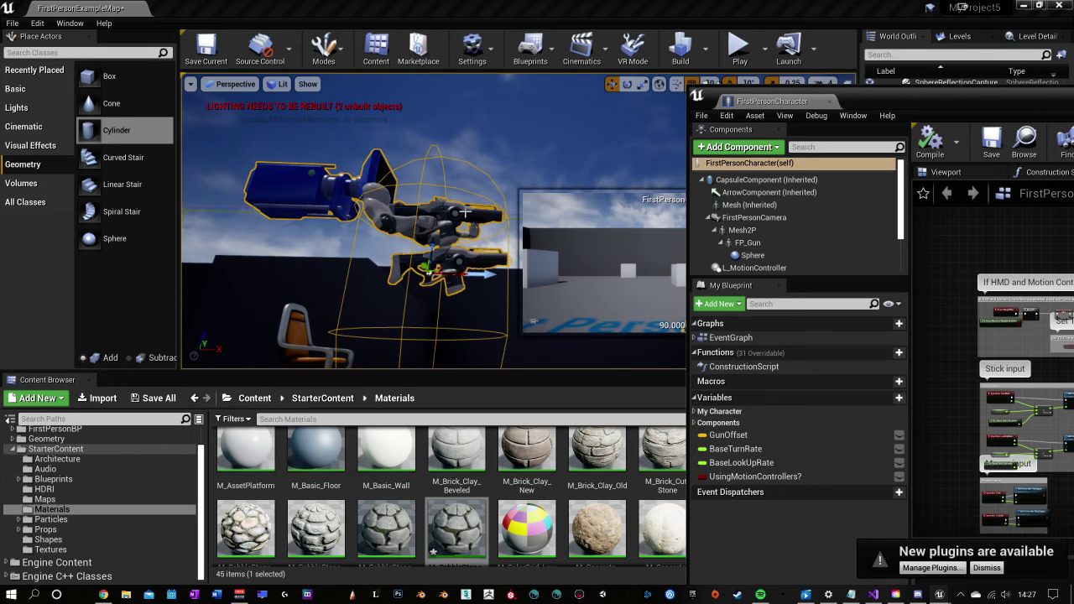
pyautogui.moveTo(1073, 102); pyautogui.dragTo(1007, 96)
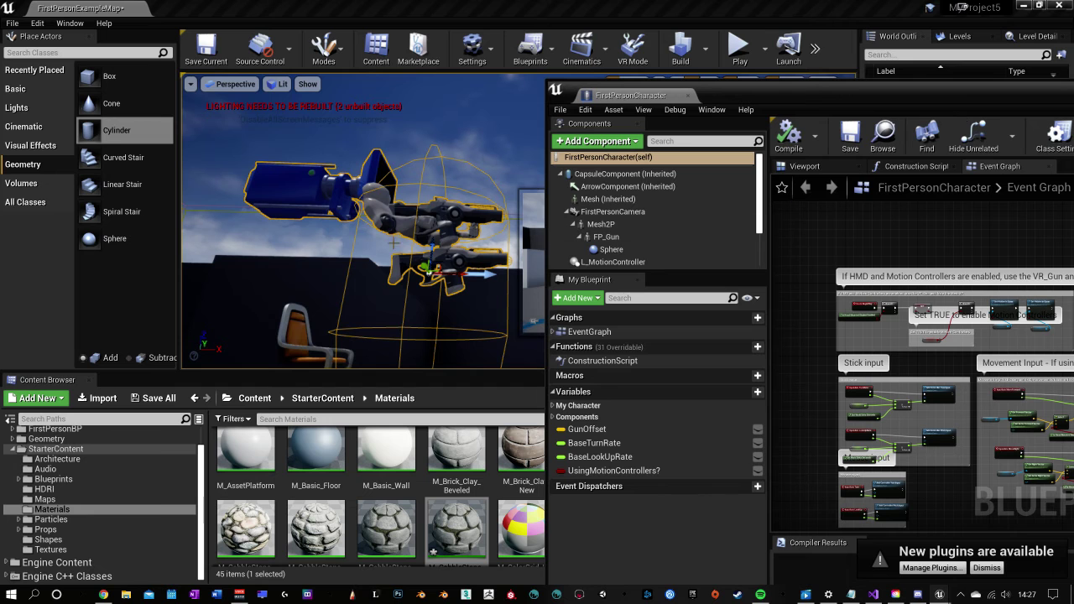
pyautogui.moveTo(891, 94); pyautogui.dragTo(485, 56)
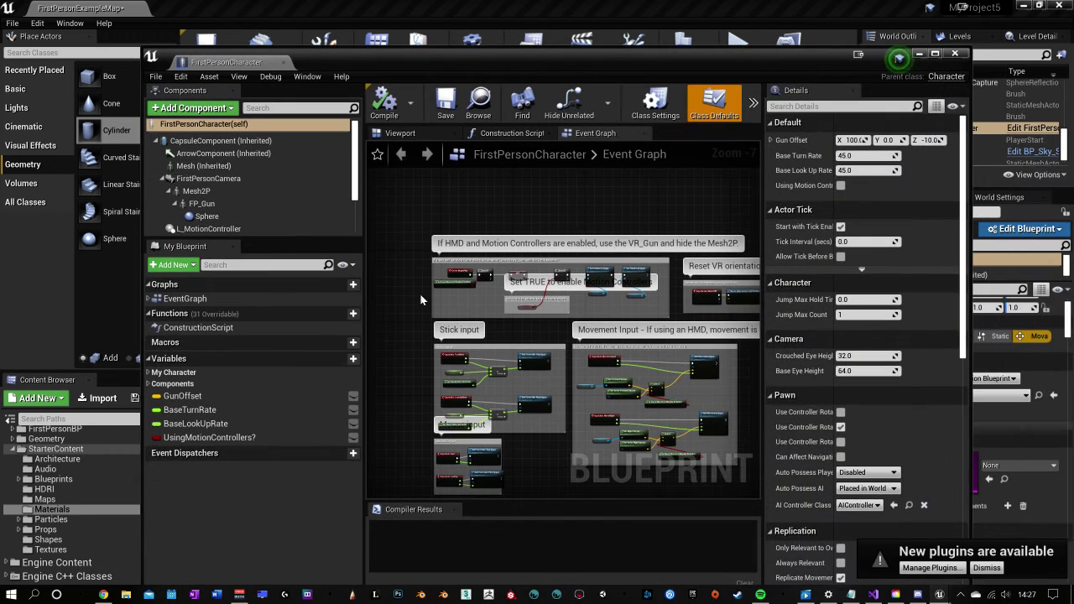
# Survey the Event Graph's groups, collapse and re-expand CapsuleComponent, and review the character's component hierarchy.
pyautogui.scroll(-3, 498, 335)
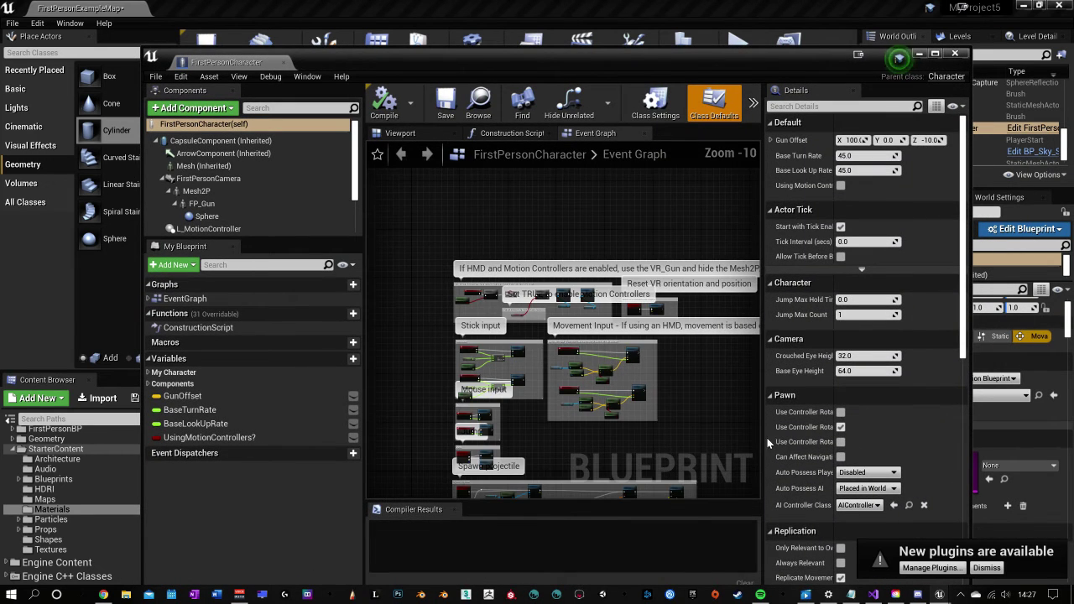
pyautogui.moveTo(717, 425); pyautogui.dragTo(666, 345, button='right')
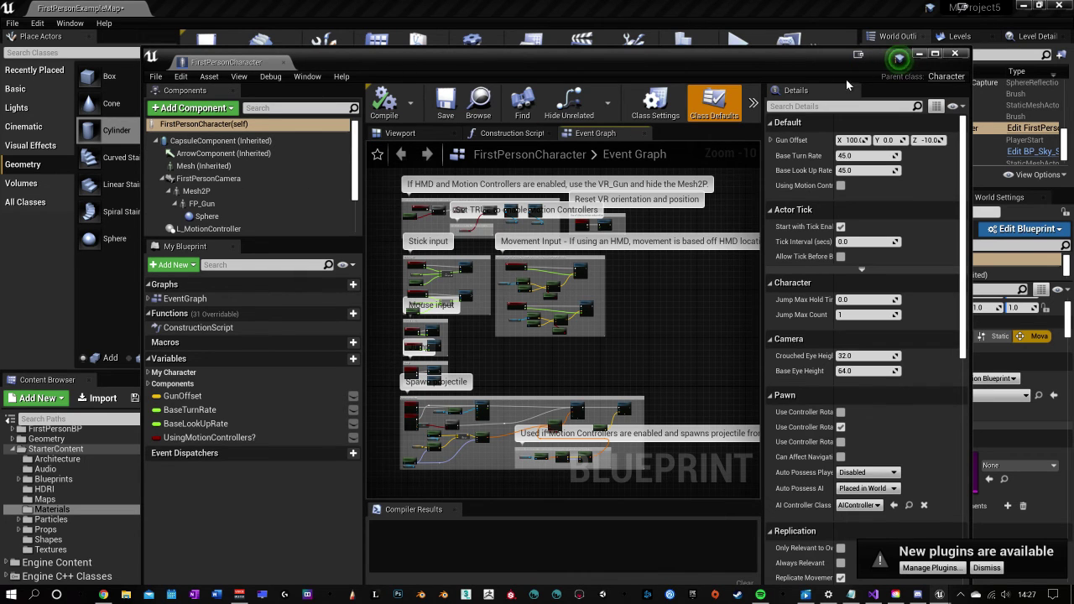
pyautogui.click(154, 143)
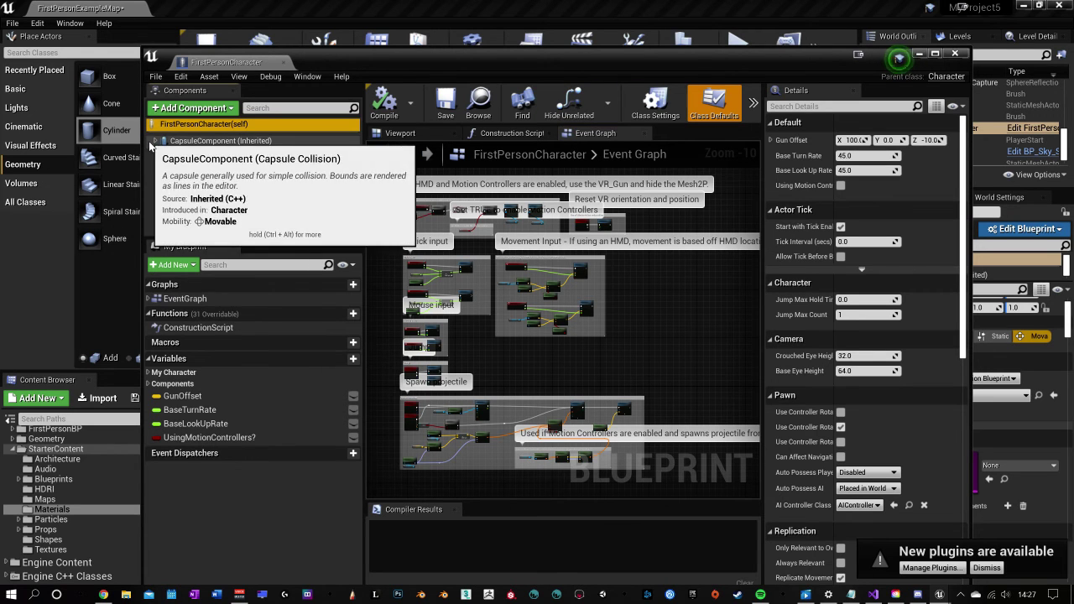
pyautogui.click(154, 142)
pyautogui.scroll(-1, 307, 186)
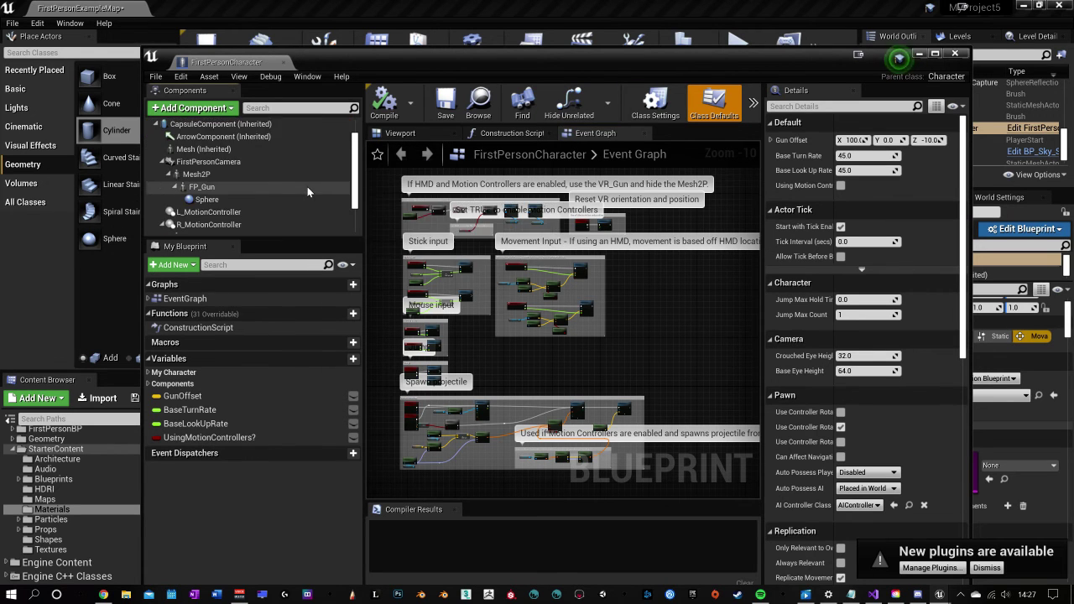
pyautogui.scroll(1, 304, 184)
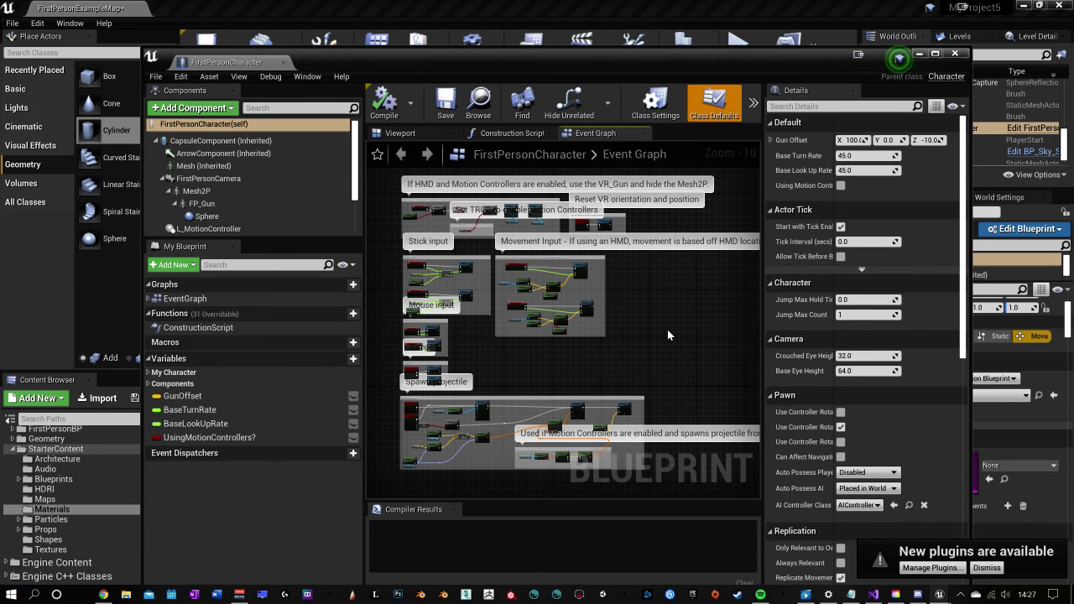
# Examine the Movement Input nodes and the other Event Graph groups, and close the FirstPersonCharacter Blueprint.
pyautogui.scroll(-2, 667, 335)
pyautogui.scroll(10, 652, 328)
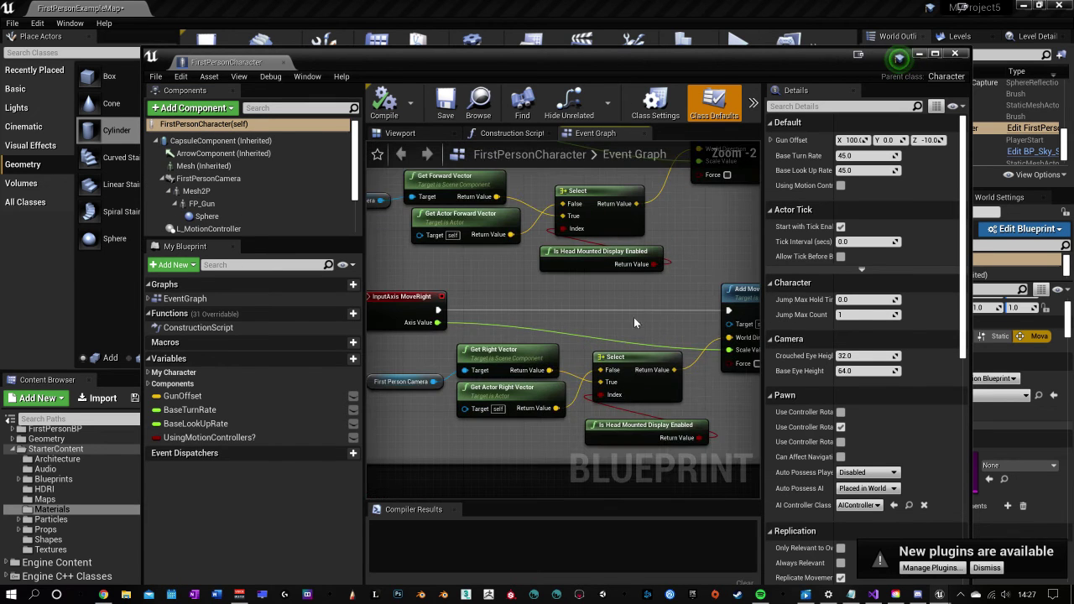
pyautogui.scroll(-10, 562, 323)
pyautogui.moveTo(504, 395); pyautogui.dragTo(612, 398, button='right')
pyautogui.scroll(-2, 616, 387)
pyautogui.moveTo(715, 392); pyautogui.dragTo(611, 356, button='right')
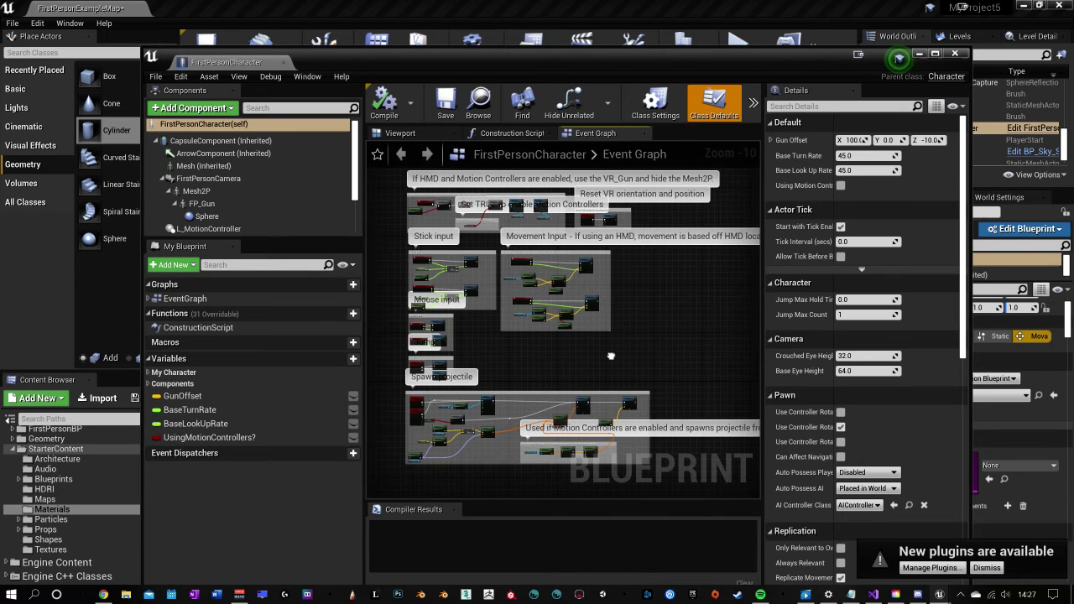
pyautogui.scroll(-1, 611, 356)
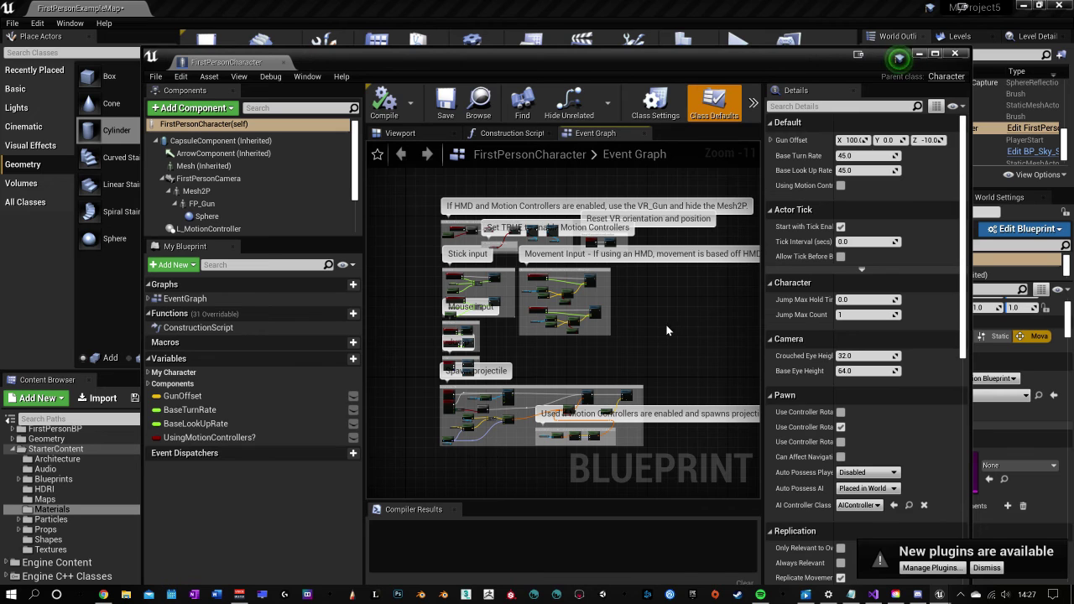
pyautogui.moveTo(666, 326); pyautogui.dragTo(650, 328, button='right')
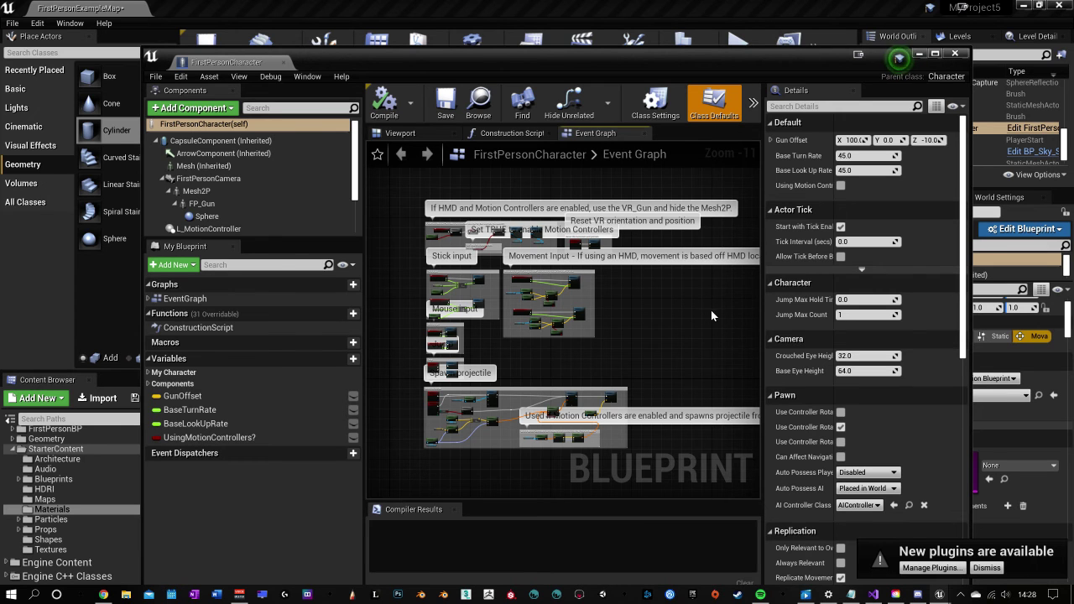
pyautogui.moveTo(711, 315); pyautogui.dragTo(609, 312, button='right')
pyautogui.scroll(-1, 641, 316)
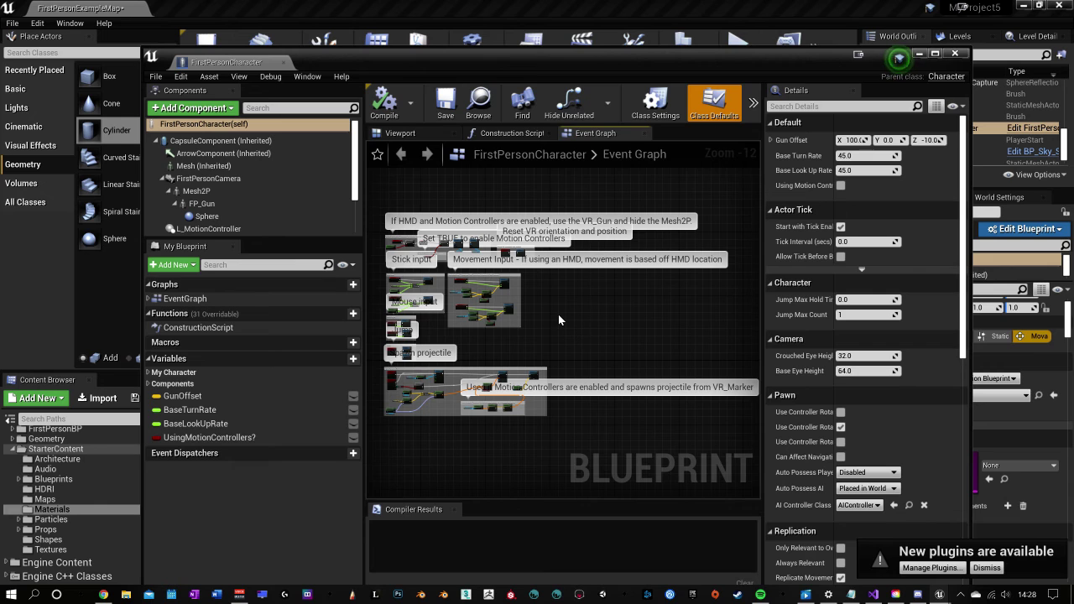
pyautogui.moveTo(506, 282)
pyautogui.moveTo(509, 344); pyautogui.dragTo(634, 372, button='right')
pyautogui.scroll(4, 583, 354)
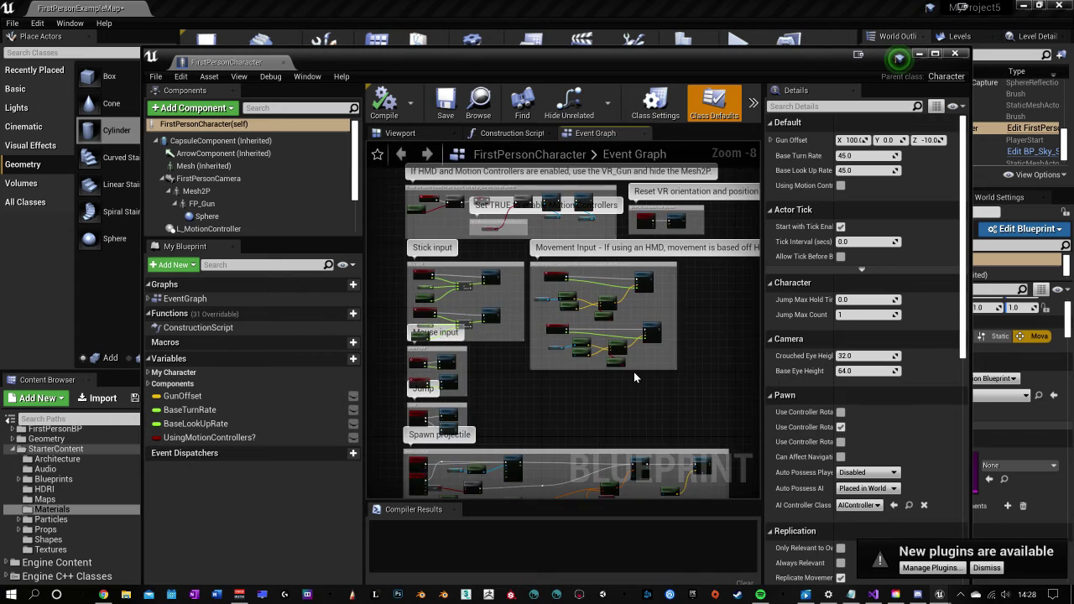
pyautogui.scroll(-2, 634, 372)
pyautogui.moveTo(701, 420); pyautogui.dragTo(658, 383, button='right')
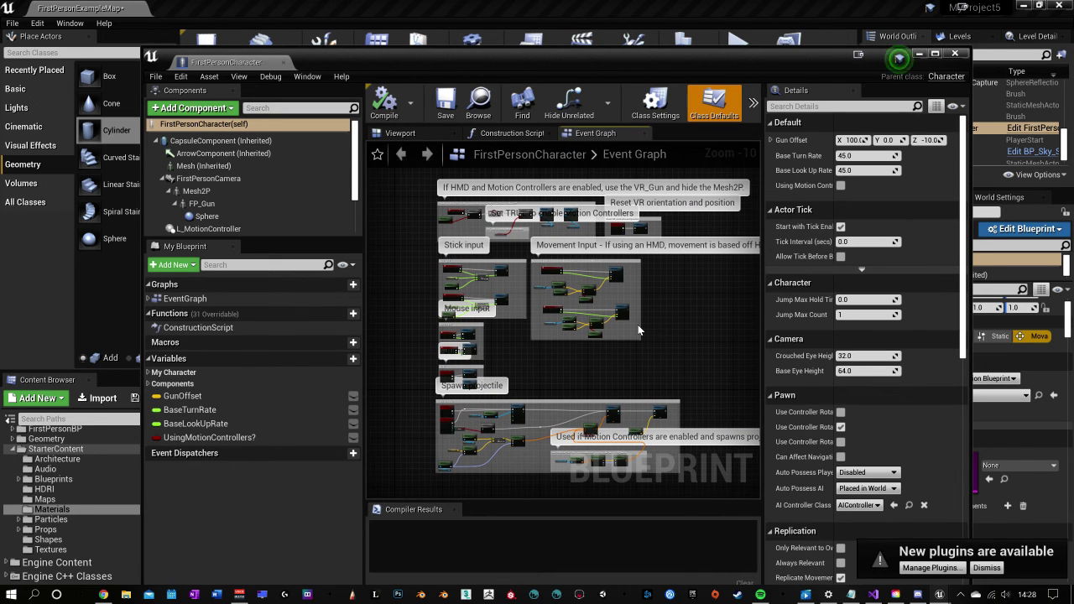
pyautogui.click(962, 56)
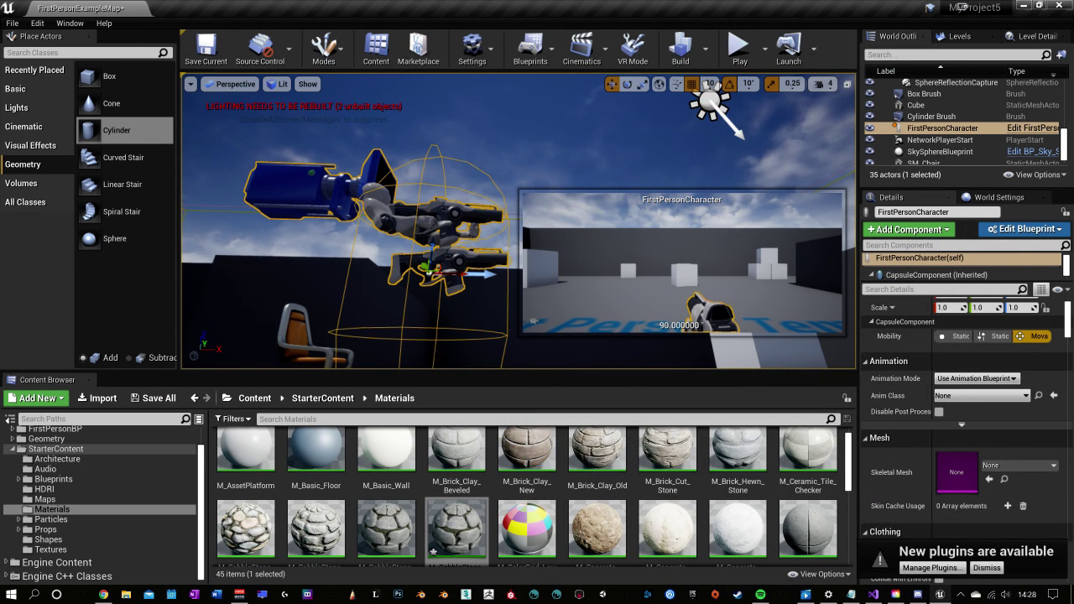
# Look over the level, the available editor modes, and the Lights category of placeable actors.
pyautogui.scroll(-5, 466, 196)
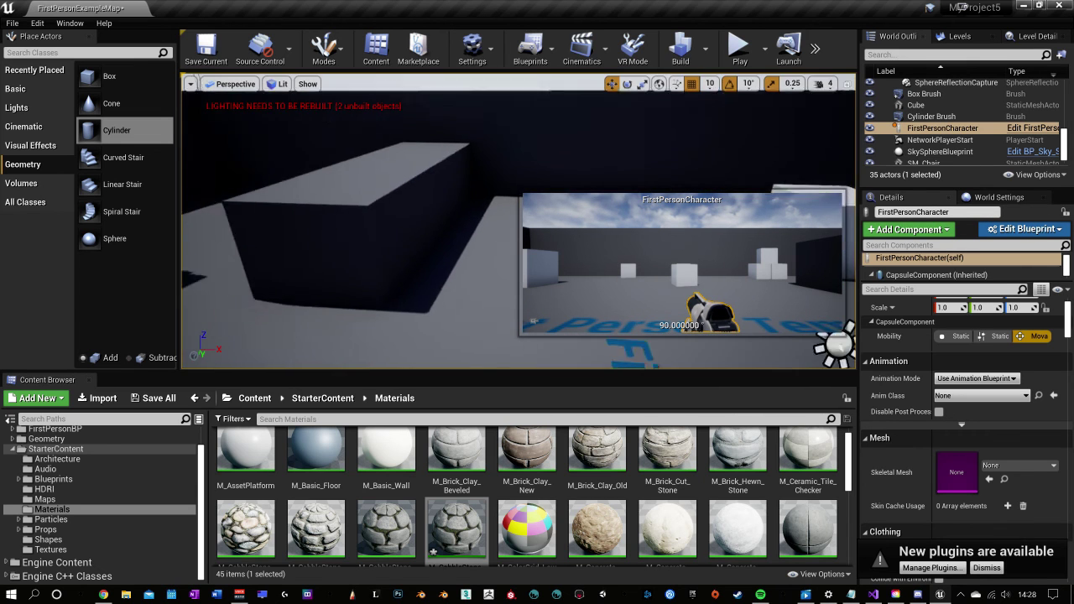
pyautogui.moveTo(736, 110)
pyautogui.mouseDown(button='right')
pyautogui.moveTo(736, 134)
pyautogui.moveTo(736, 110)
pyautogui.mouseUp(button='right')
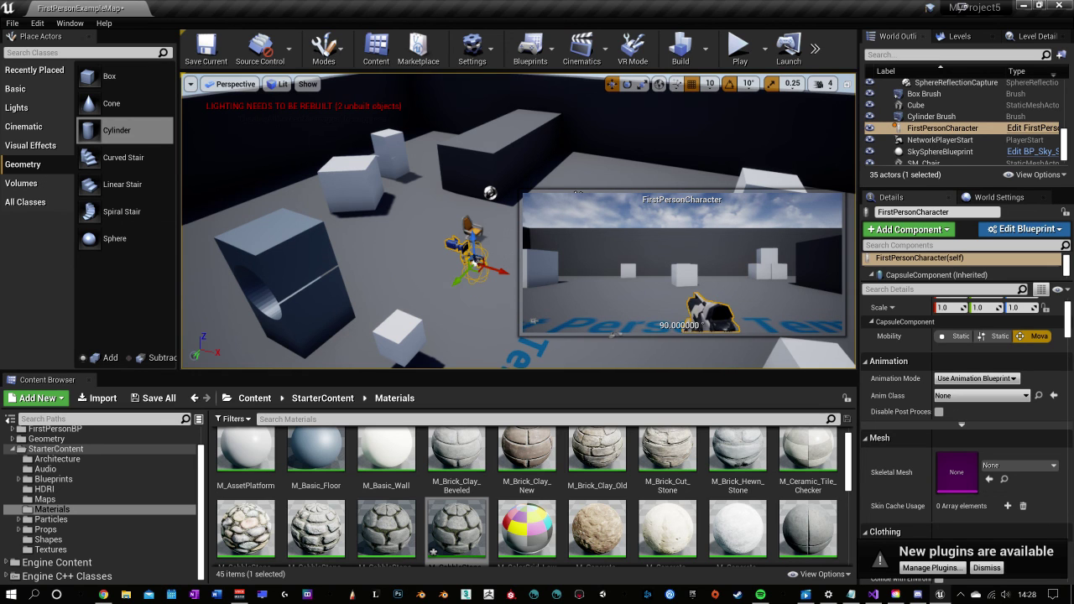
pyautogui.moveTo(736, 110); pyautogui.dragTo(638, 110, button='right')
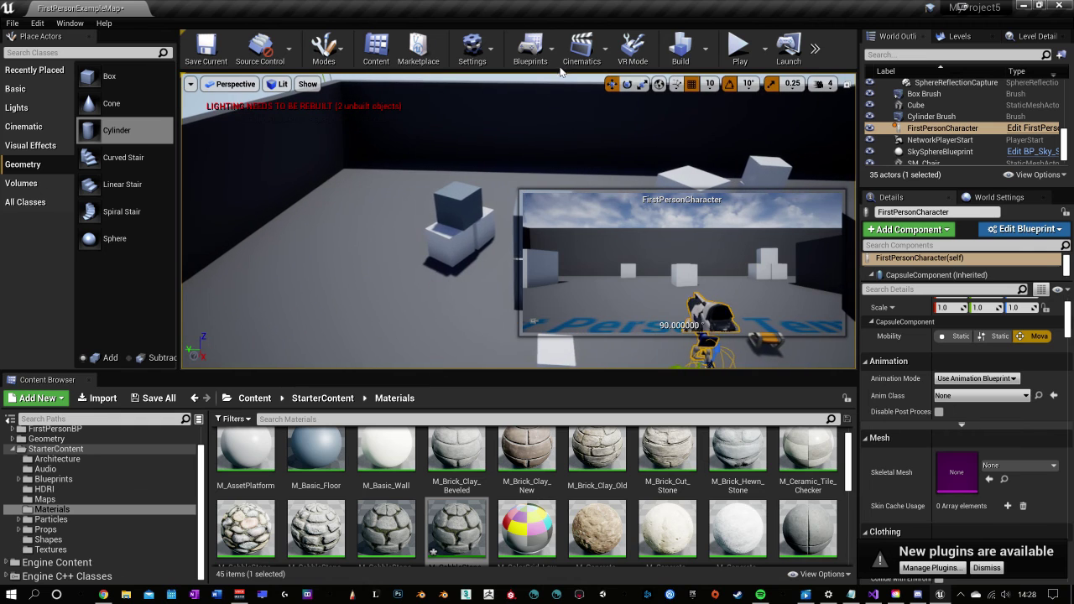
pyautogui.click(315, 52)
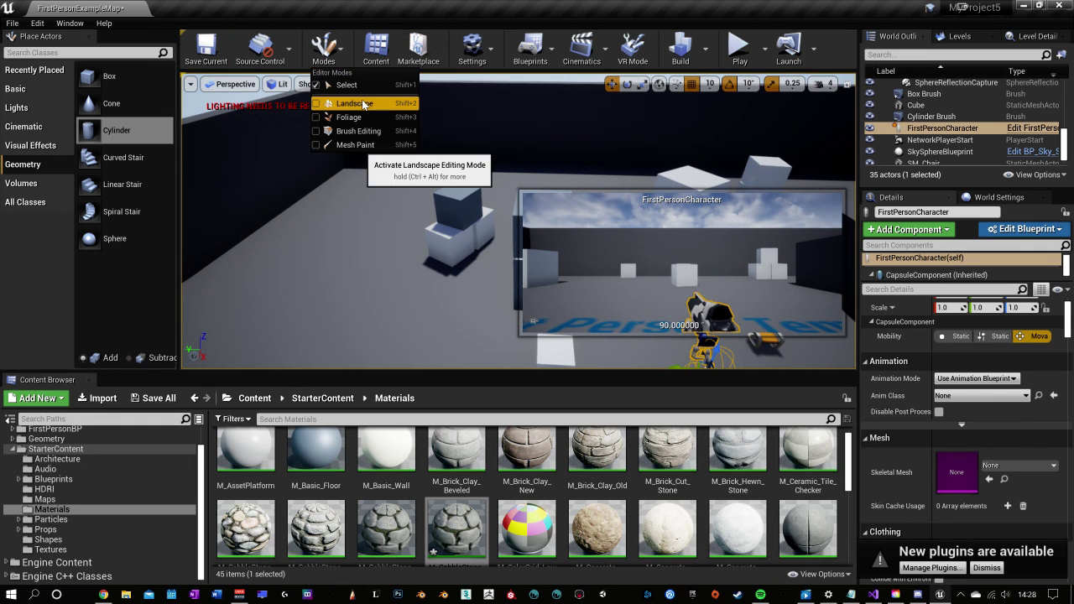
pyautogui.moveTo(319, 235); pyautogui.dragTo(281, 185, button='right')
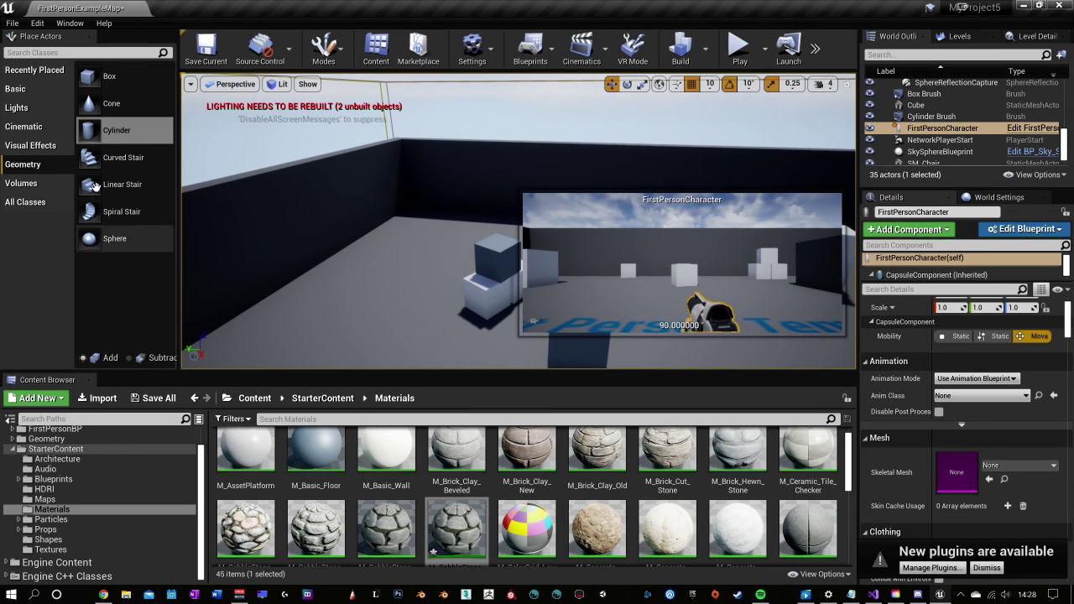
pyautogui.click(17, 109)
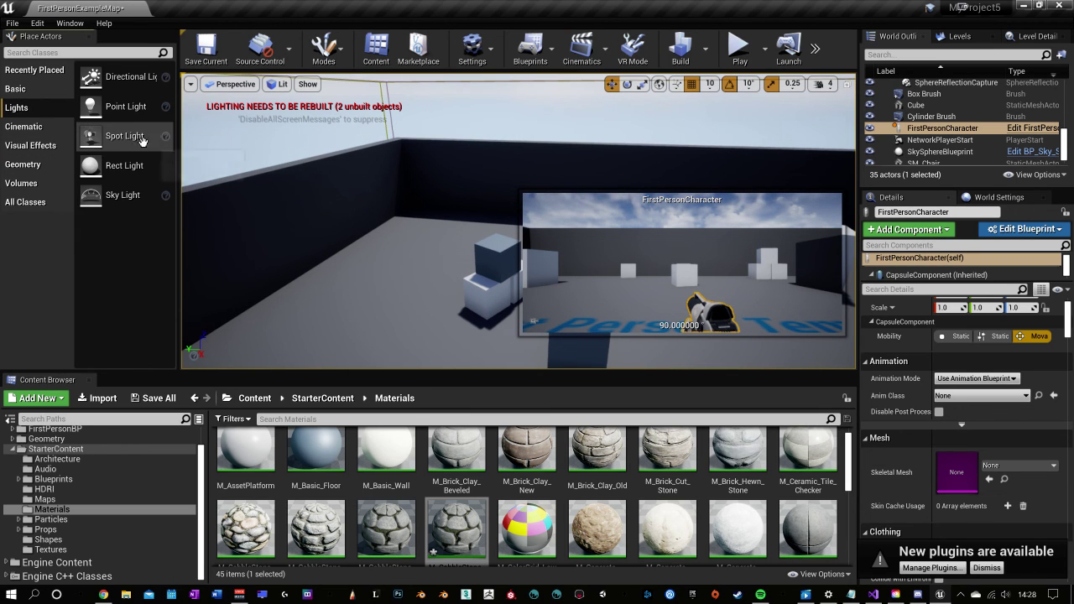
pyautogui.moveTo(222, 156); pyautogui.dragTo(319, 231, button='right')
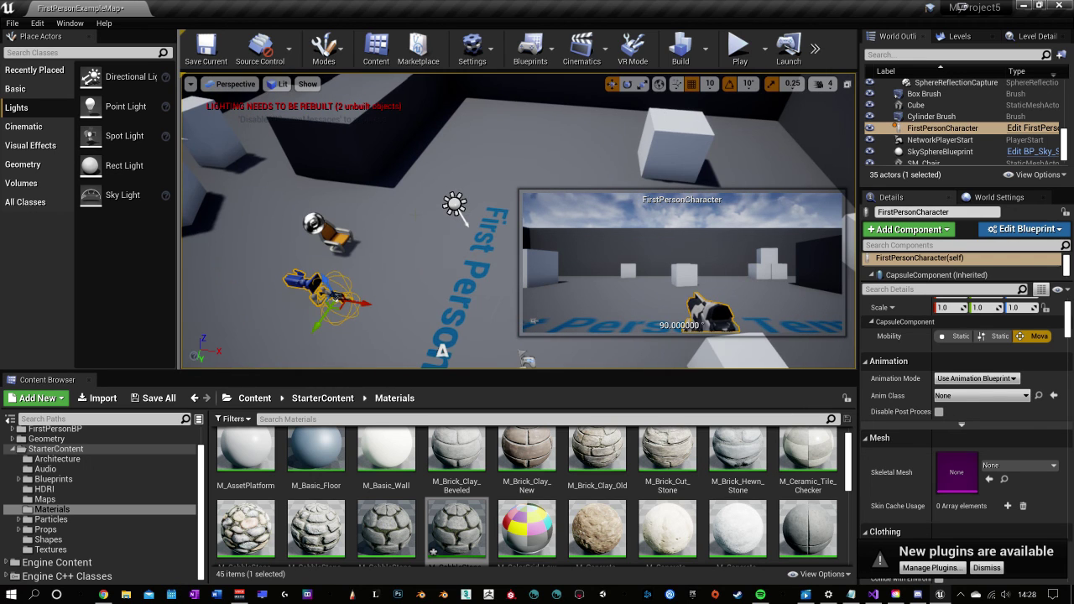